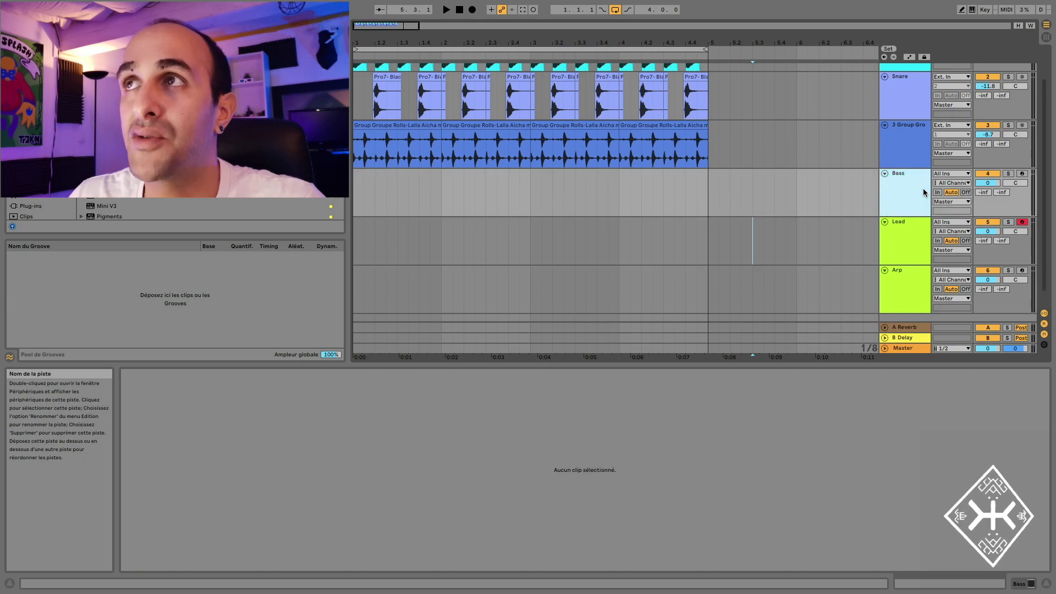
- Arm the Bass track to audition its sound and set its volume to -2.9 dB
{"action": "left_click", "coordinate": [896, 248]}
{"action": "left_click", "coordinate": [906, 285]}
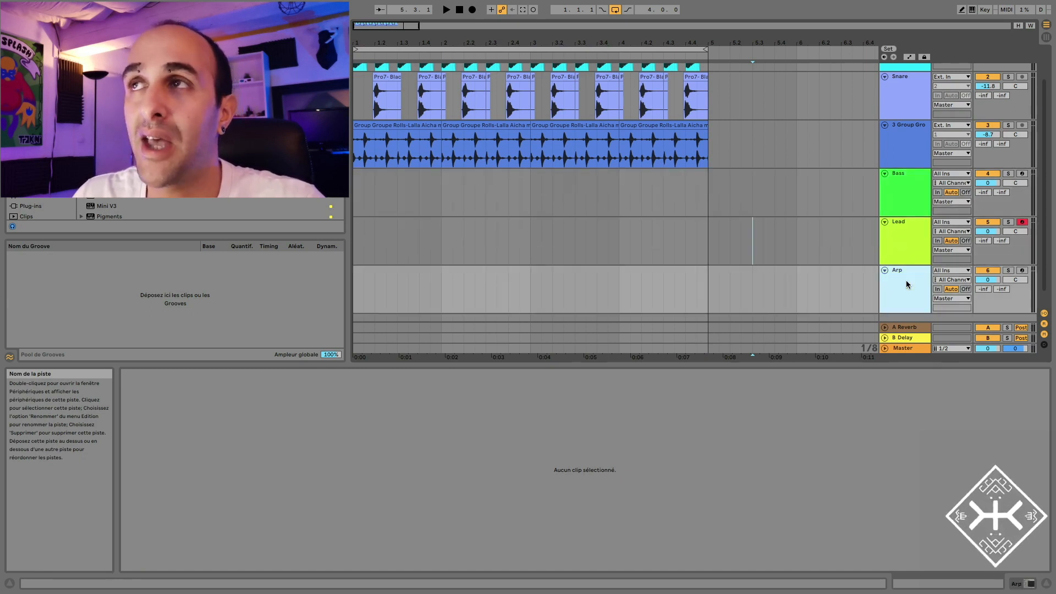
{"action": "left_click", "coordinate": [903, 198]}
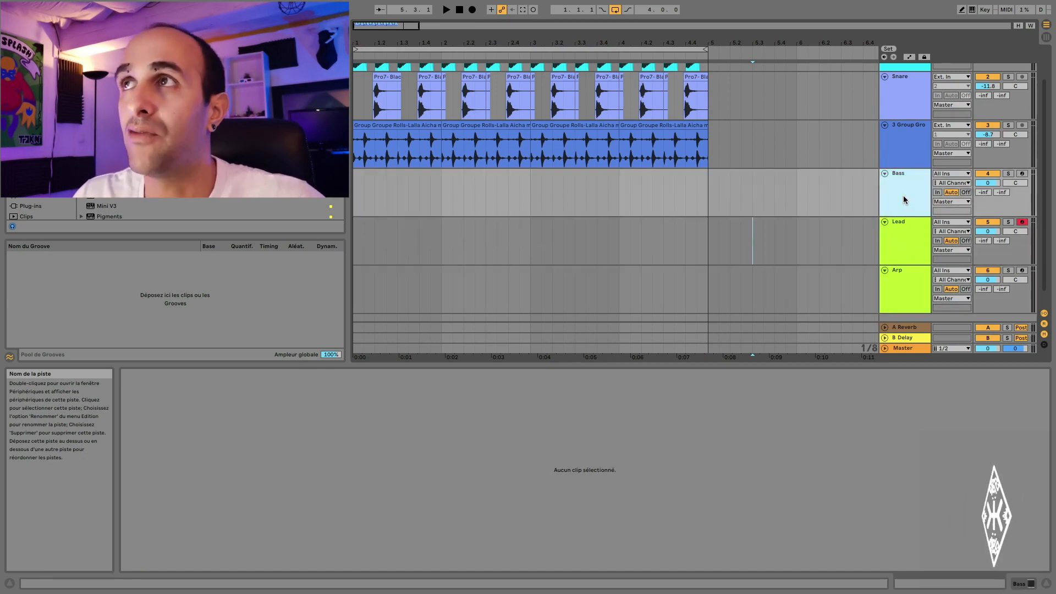
{"action": "left_click", "coordinate": [1021, 174]}
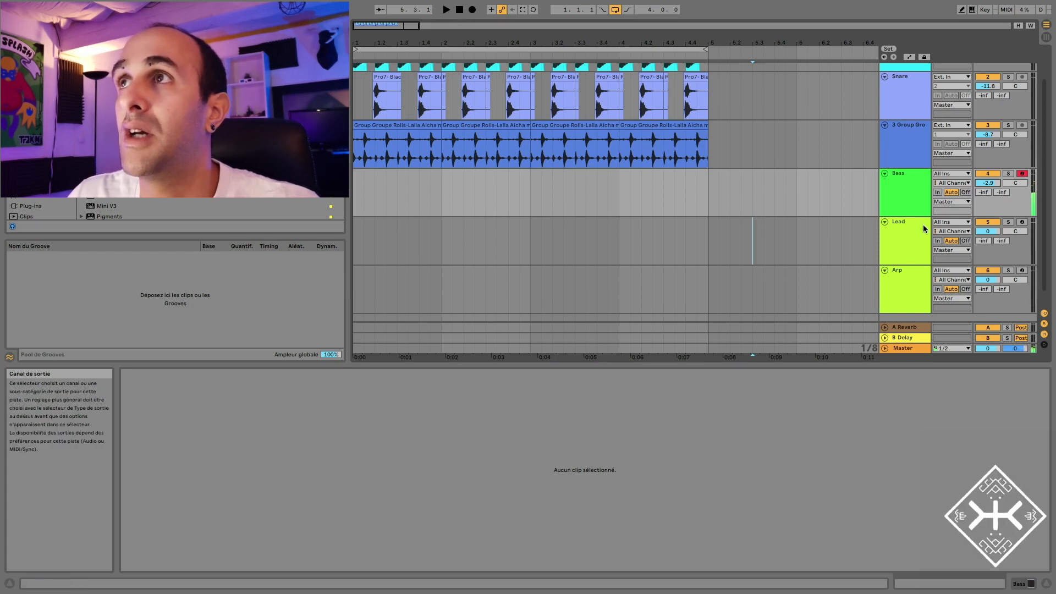
- Arm the Lead and Arp tracks in turn to audition their sounds, and set the Arp volume to 2.0 dB
{"action": "left_click", "coordinate": [909, 232]}
{"action": "left_click", "coordinate": [1020, 223]}
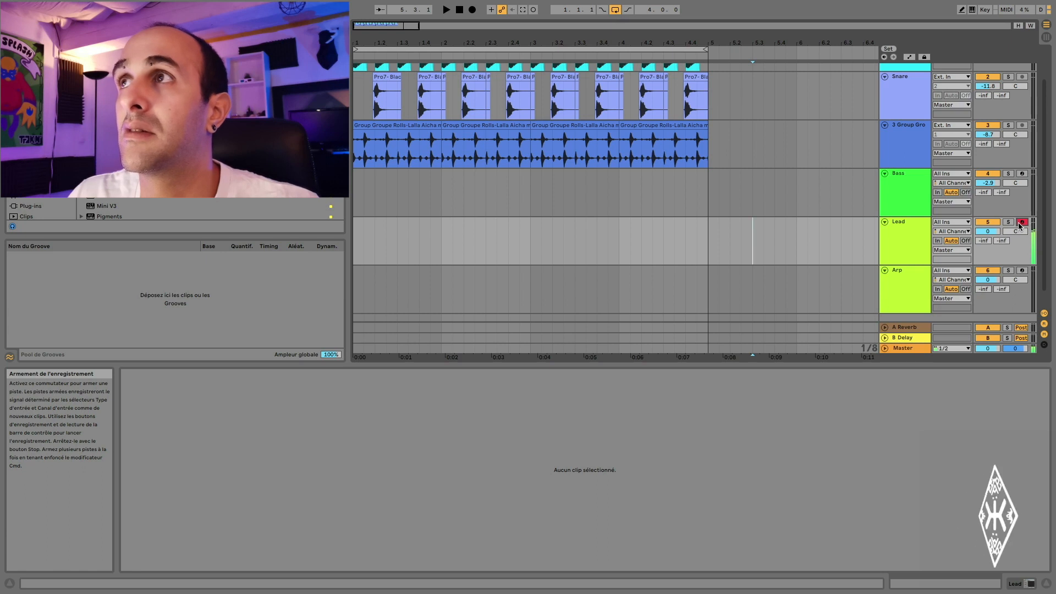
{"action": "left_click", "coordinate": [1022, 270]}
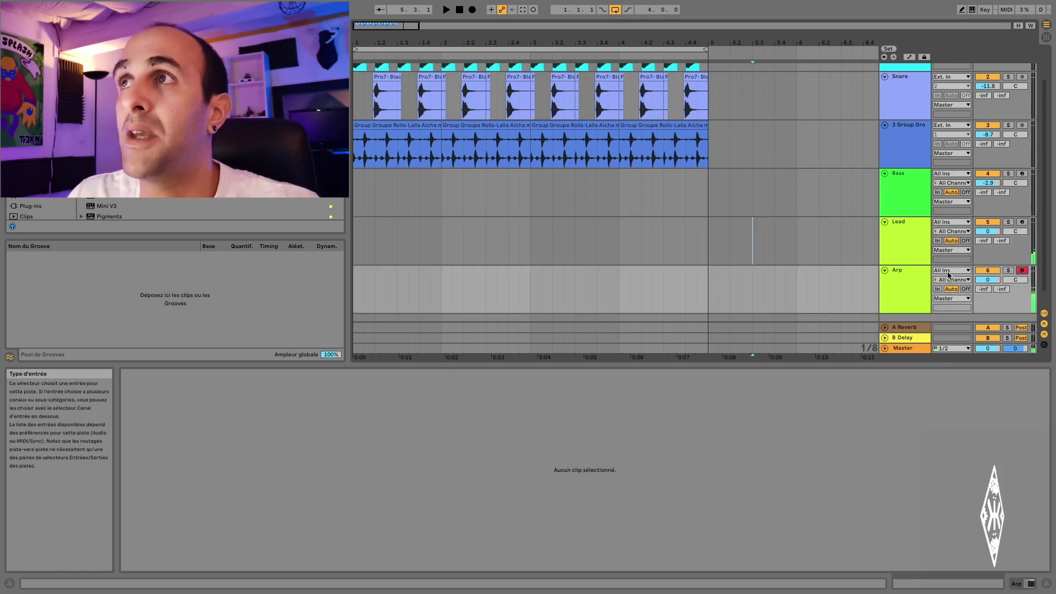
{"action": "left_click_drag", "start_coordinate": [988, 279], "coordinate": [988, 274]}
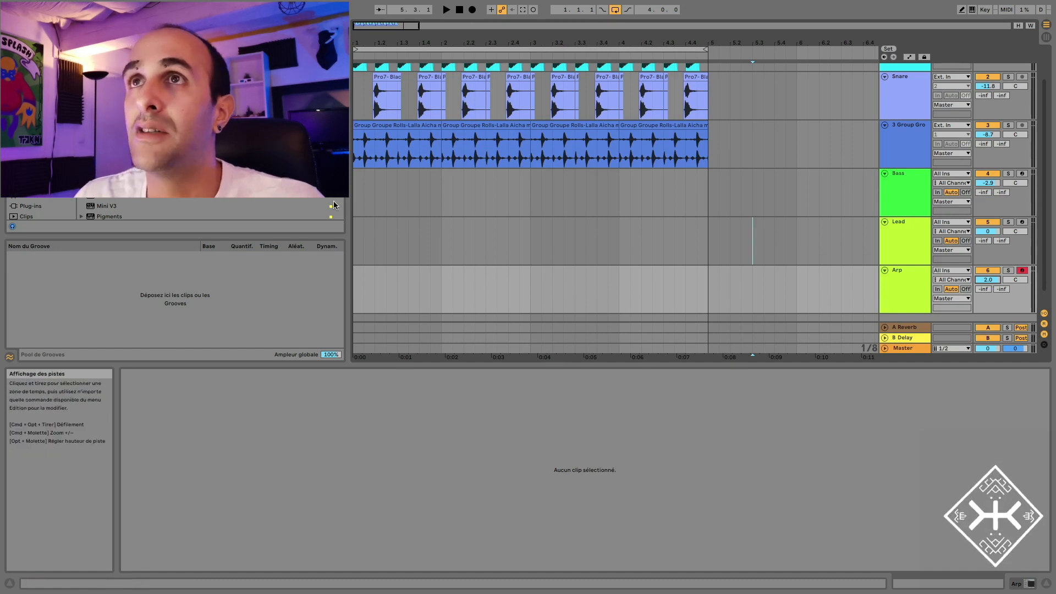
- Create an empty four-bar MIDI clip on the Bass track from bar 1 to bar 5 and enlarge the note editor
{"action": "left_click_drag", "start_coordinate": [354, 187], "coordinate": [701, 190]}
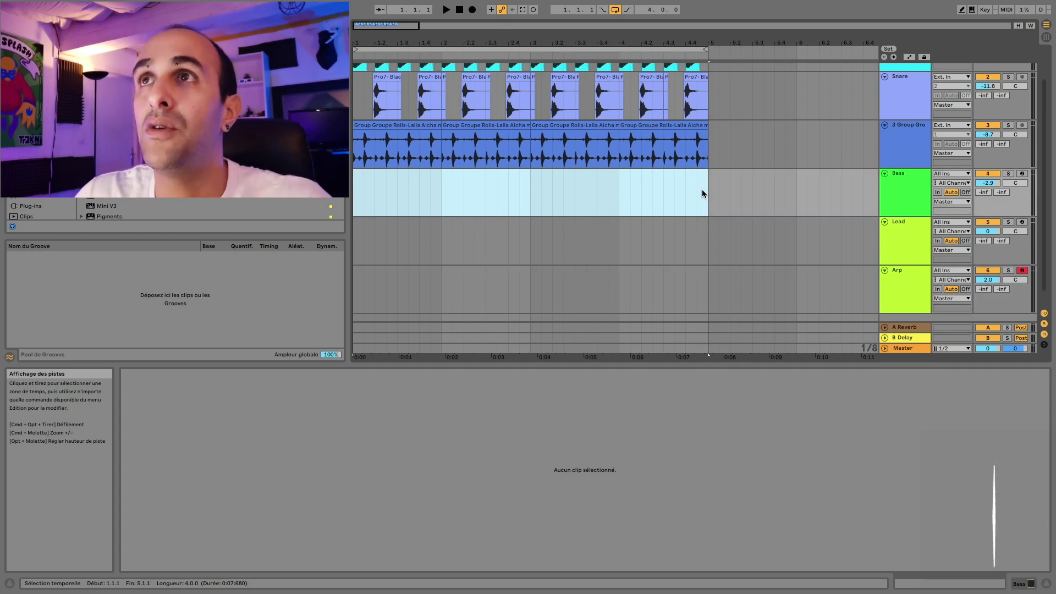
{"action": "key", "text": "super+shift+m"}
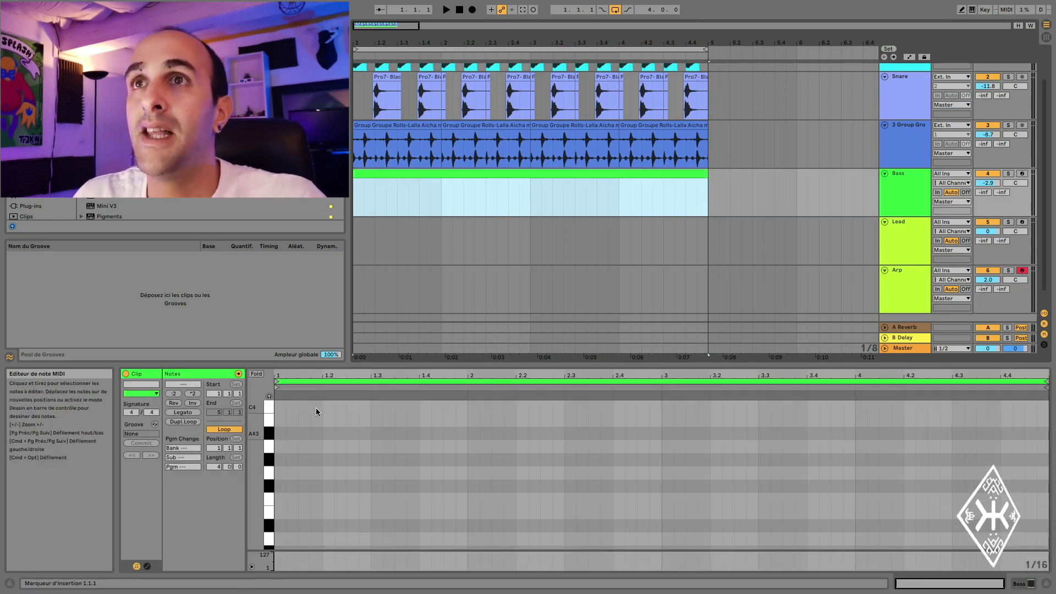
{"action": "left_click_drag", "start_coordinate": [334, 365], "coordinate": [334, 273]}
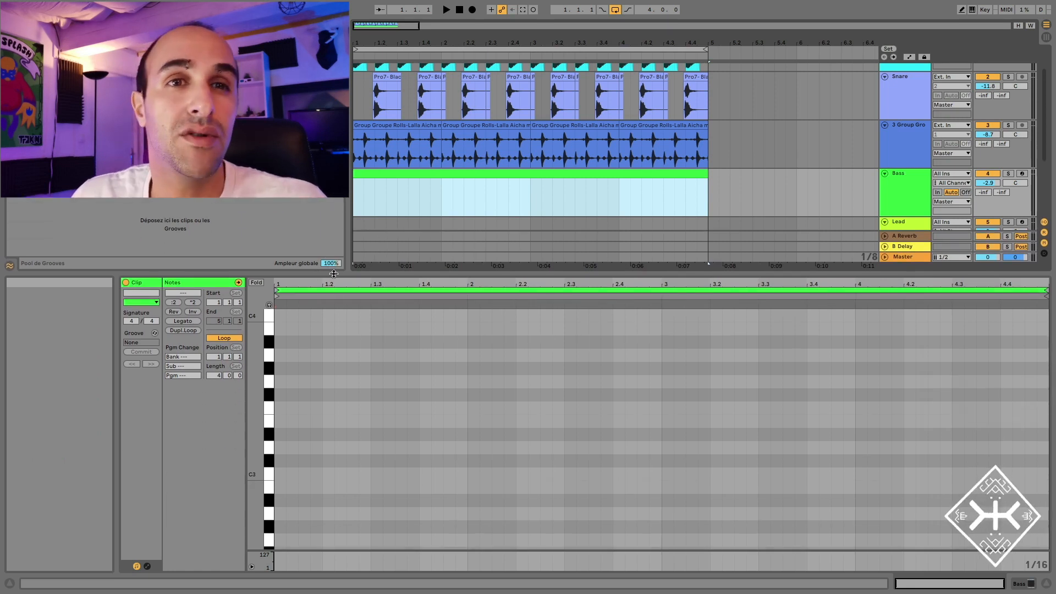
- Stack the A natural minor scale from A2 to A3 at the clip's start, each note three sixteenths long
{"action": "left_click", "coordinate": [287, 465]}
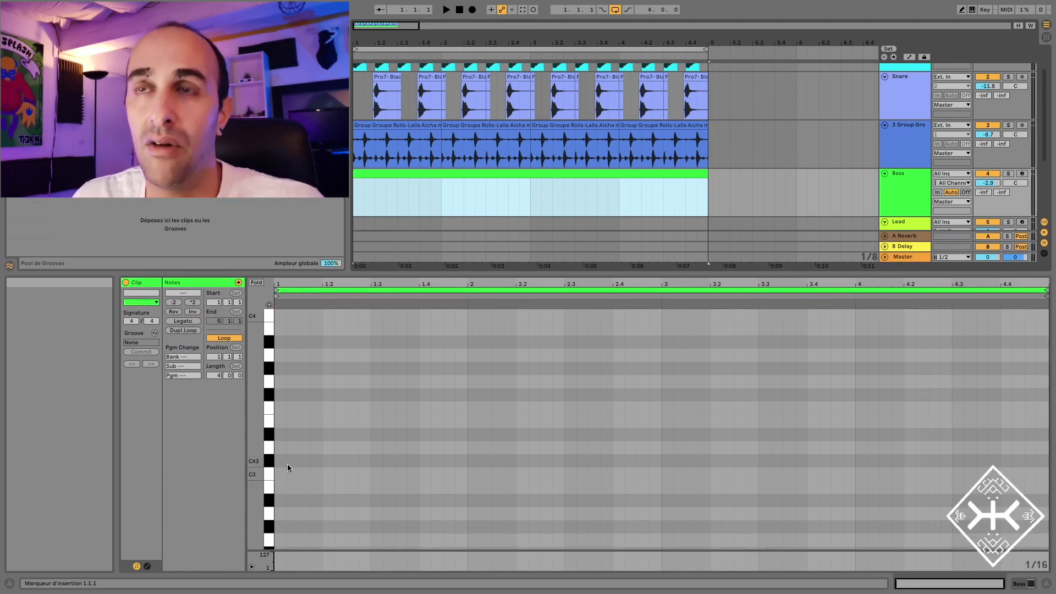
{"action": "scroll", "coordinate": [274, 494], "scroll_direction": "down", "scroll_amount": 3}
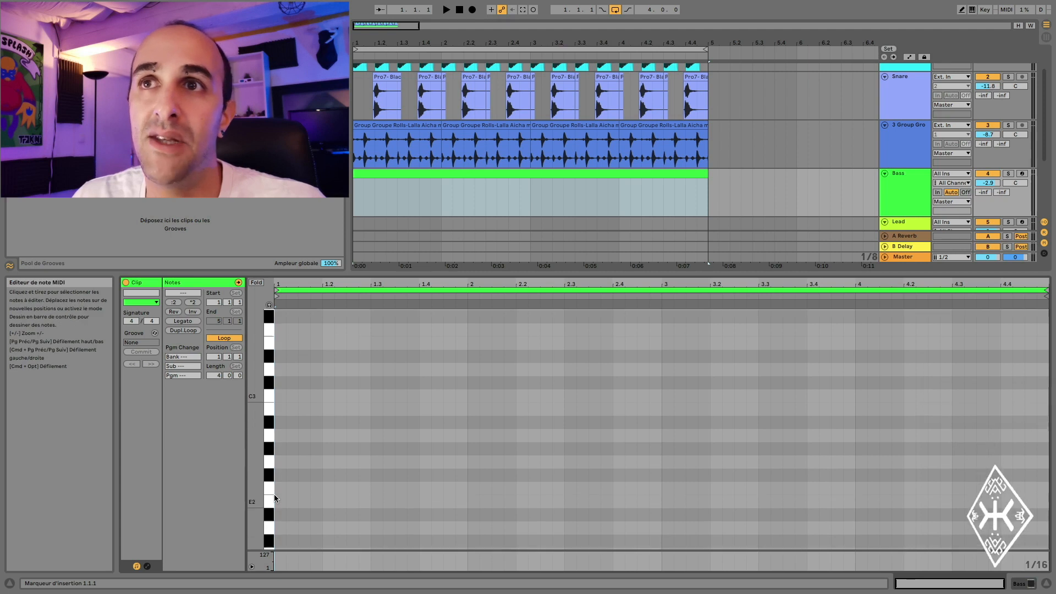
{"action": "scroll", "coordinate": [274, 493], "scroll_direction": "down", "scroll_amount": 2}
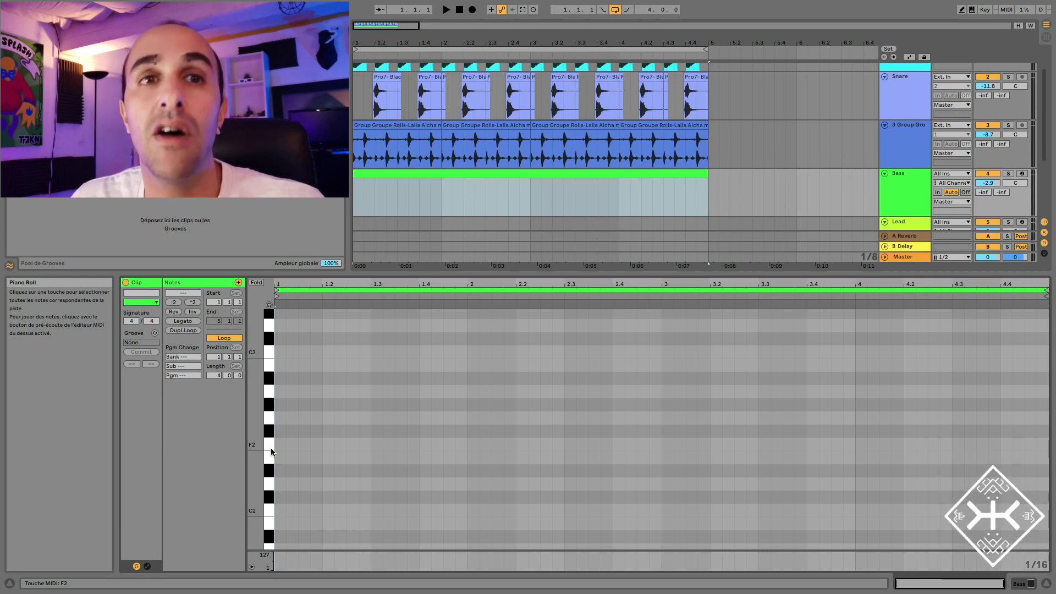
{"action": "scroll", "coordinate": [275, 448], "scroll_direction": "up", "scroll_amount": 3}
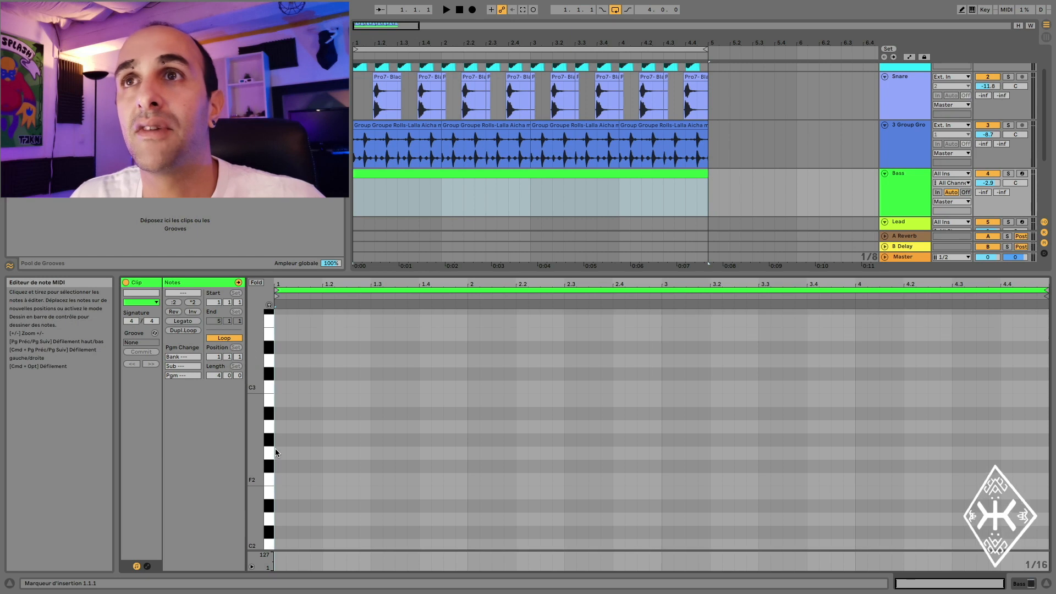
{"action": "double_click", "coordinate": [277, 426]}
{"action": "left_click_drag", "start_coordinate": [277, 426], "coordinate": [304, 427]}
{"action": "scroll", "coordinate": [289, 440], "scroll_direction": "up", "scroll_amount": 4}
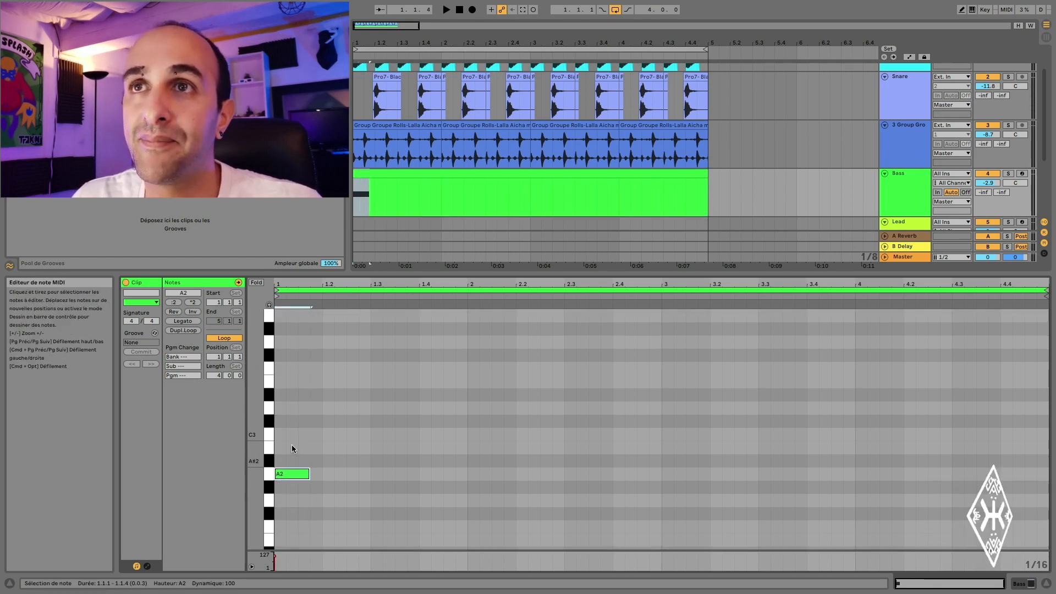
{"action": "left_click_drag", "start_coordinate": [290, 476], "coordinate": [287, 383]}
{"action": "left_click_drag", "start_coordinate": [286, 341], "coordinate": [286, 316]}
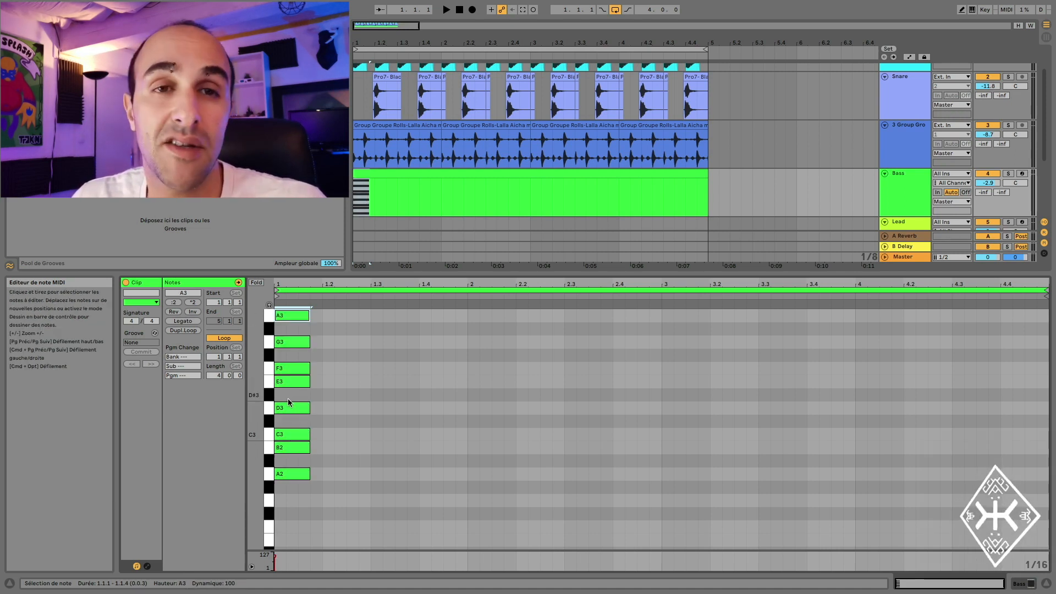
- Copy the scale notes to the octaves above and below so the stack covers A1 to G4
{"action": "scroll", "coordinate": [298, 421], "scroll_direction": "up", "scroll_amount": 3}
{"action": "left_click_drag", "start_coordinate": [327, 341], "coordinate": [285, 522]}
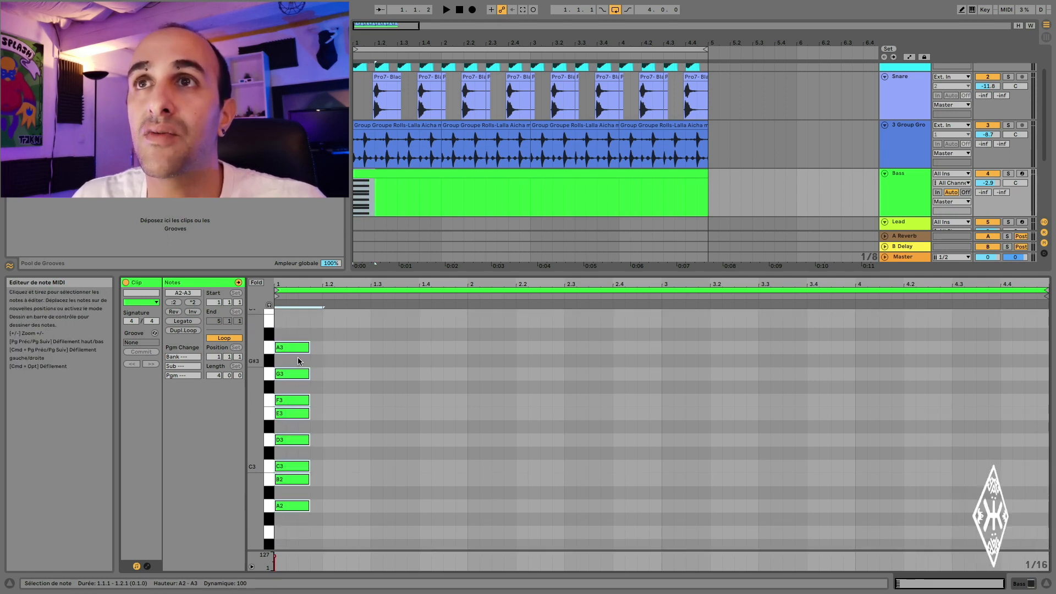
{"action": "scroll", "coordinate": [306, 467], "scroll_direction": "down", "scroll_amount": 3}
{"action": "scroll", "coordinate": [303, 385], "scroll_direction": "up", "scroll_amount": 4}
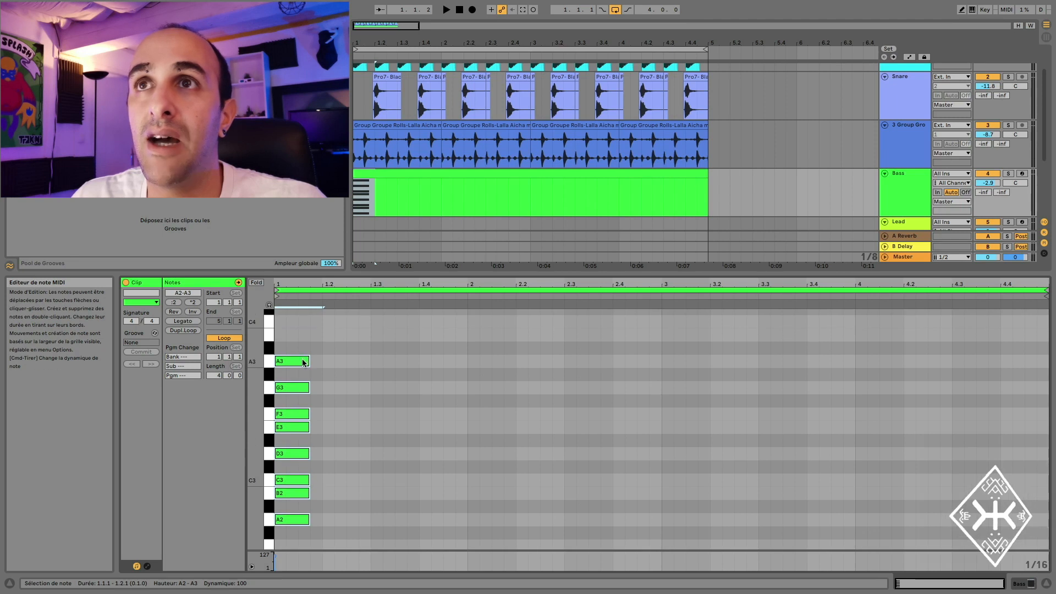
{"action": "left_click", "coordinate": [303, 363]}
{"action": "key", "text": "Delete"}
{"action": "left_click_drag", "start_coordinate": [302, 365], "coordinate": [292, 492]}
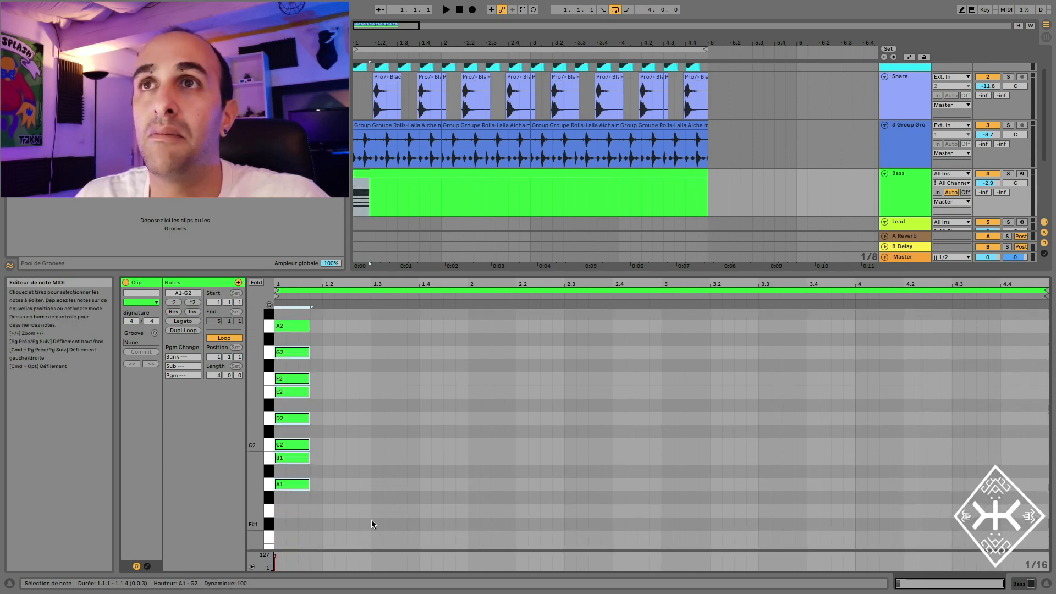
{"action": "left_click_drag", "start_coordinate": [255, 399], "coordinate": [236, 445]}
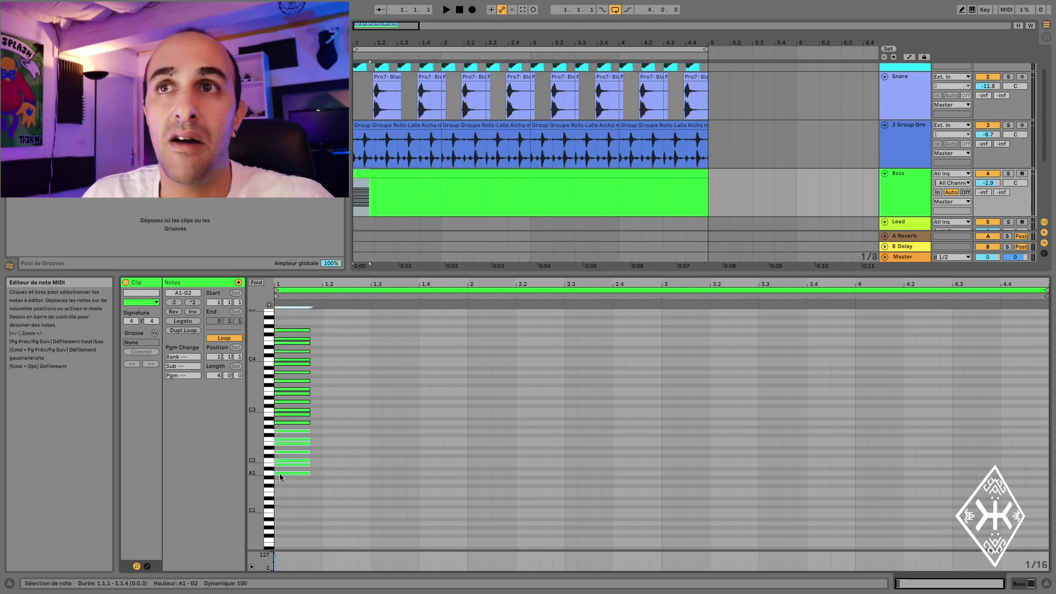
- Transpose all the scale notes down four semitones so the lowest one is F1
{"action": "scroll", "coordinate": [309, 494], "scroll_direction": "down", "scroll_amount": 1}
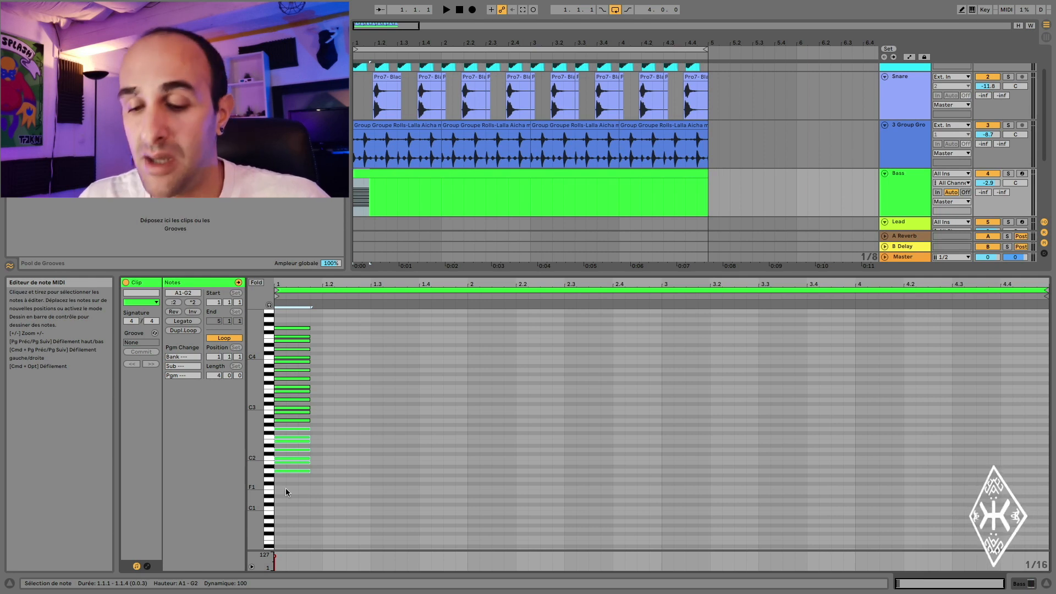
{"action": "key", "text": "super+a"}
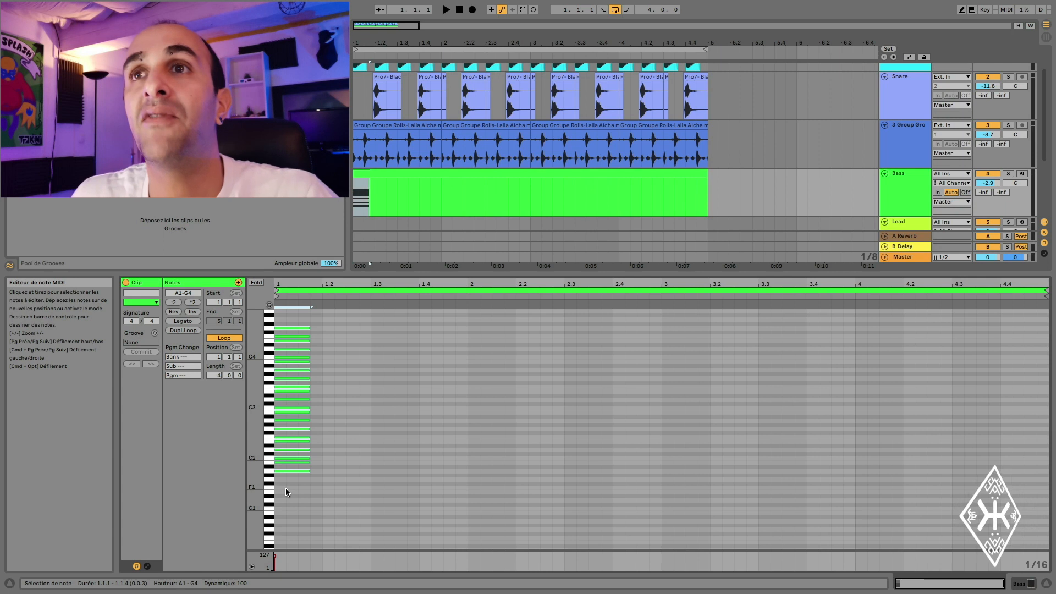
{"action": "key", "text": "Down"}
{"action": "key", "text": "Down"}
{"action": "key", "text": "Down"}
{"action": "key", "text": "Down"}
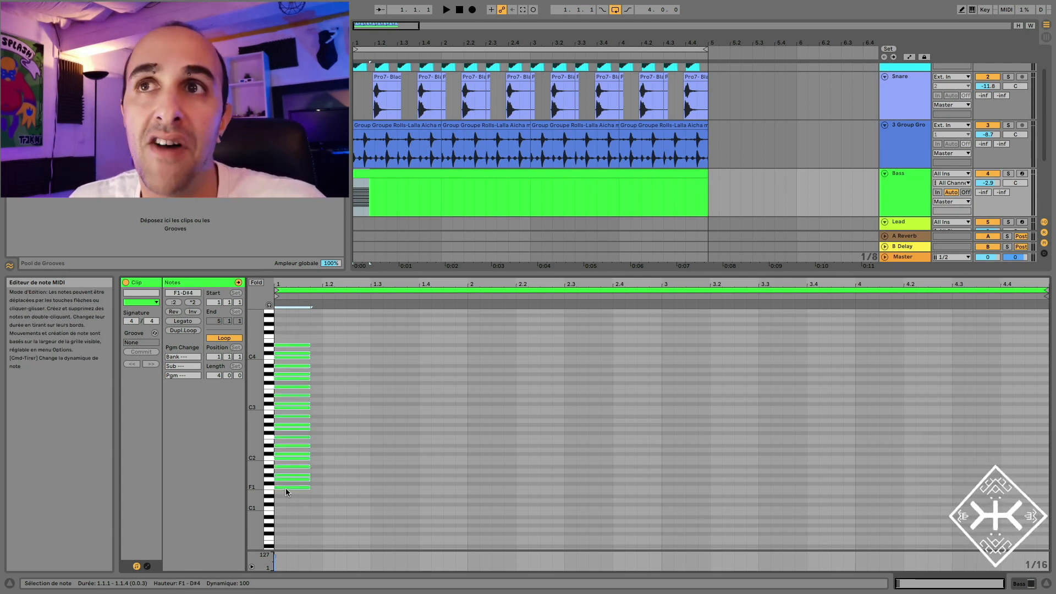
- Move the scale notes just before the clip's start, ending at 1.1.1, and fold the editor to the scale's notes only
{"action": "scroll", "coordinate": [296, 491], "scroll_direction": "up", "scroll_amount": 1}
{"action": "mouse_move", "coordinate": [296, 492]}
{"action": "left_mouse_down"}
{"action": "mouse_move", "coordinate": [269, 493]}
{"action": "mouse_move", "coordinate": [315, 494]}
{"action": "left_mouse_up"}
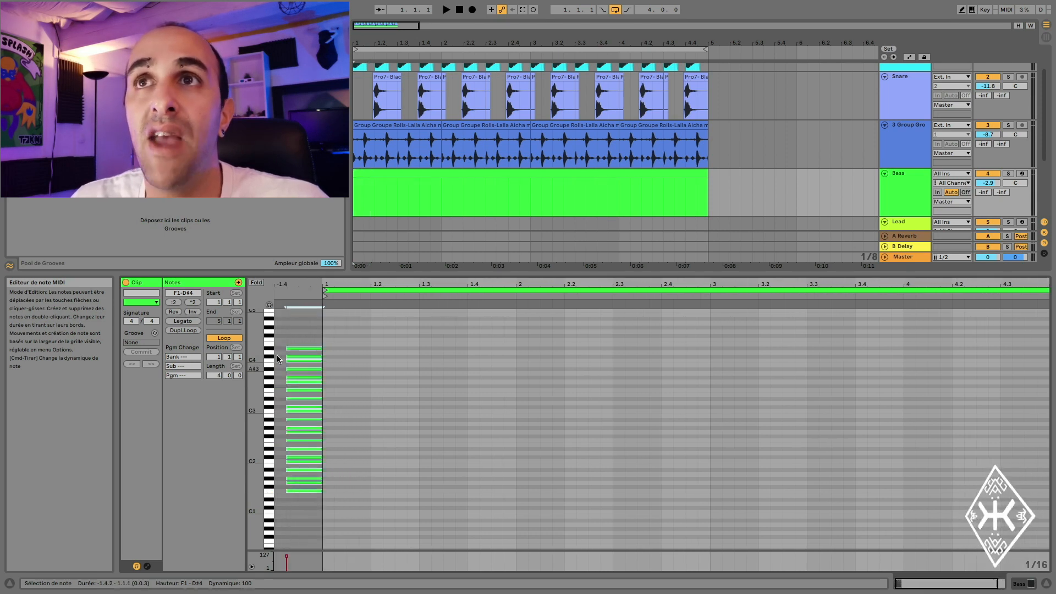
{"action": "left_click", "coordinate": [256, 284]}
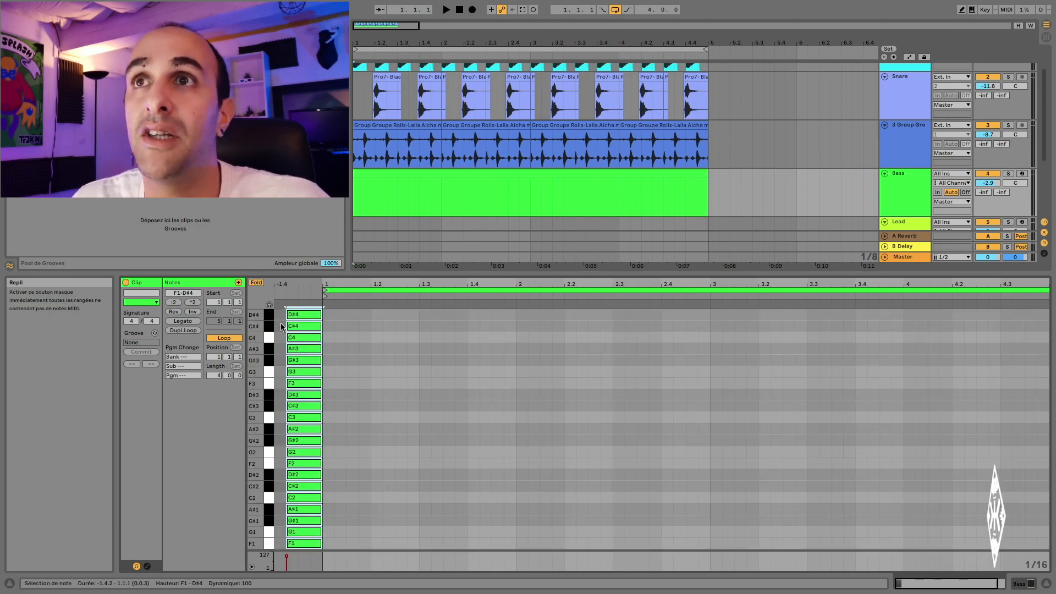
- Copy the Bass scale clip to the same four bars on the Lead and Arp tracks
{"action": "left_click", "coordinate": [411, 173]}
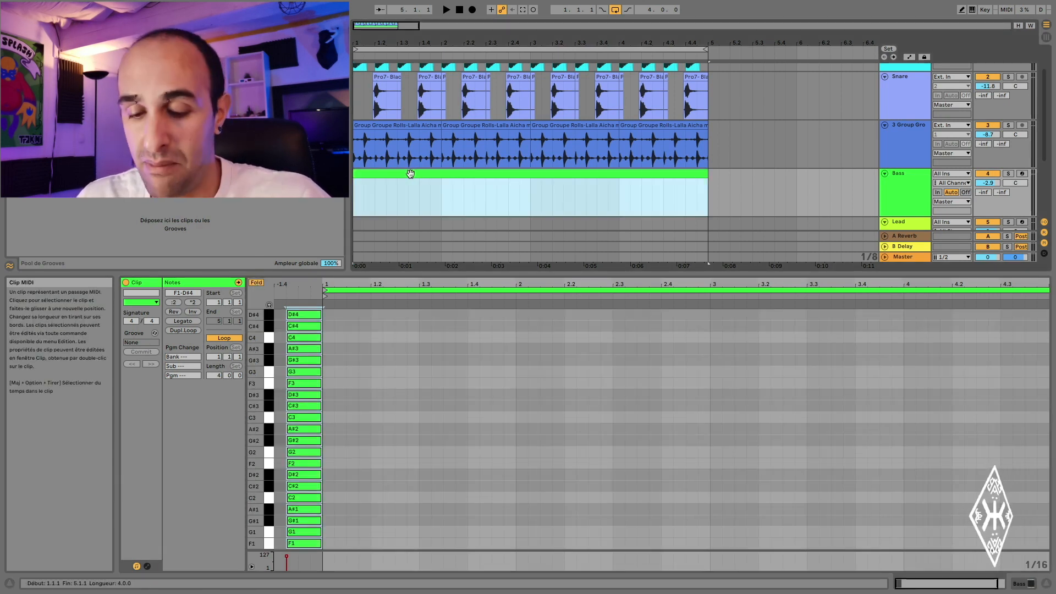
{"action": "left_click_drag", "start_coordinate": [410, 174], "coordinate": [410, 223]}
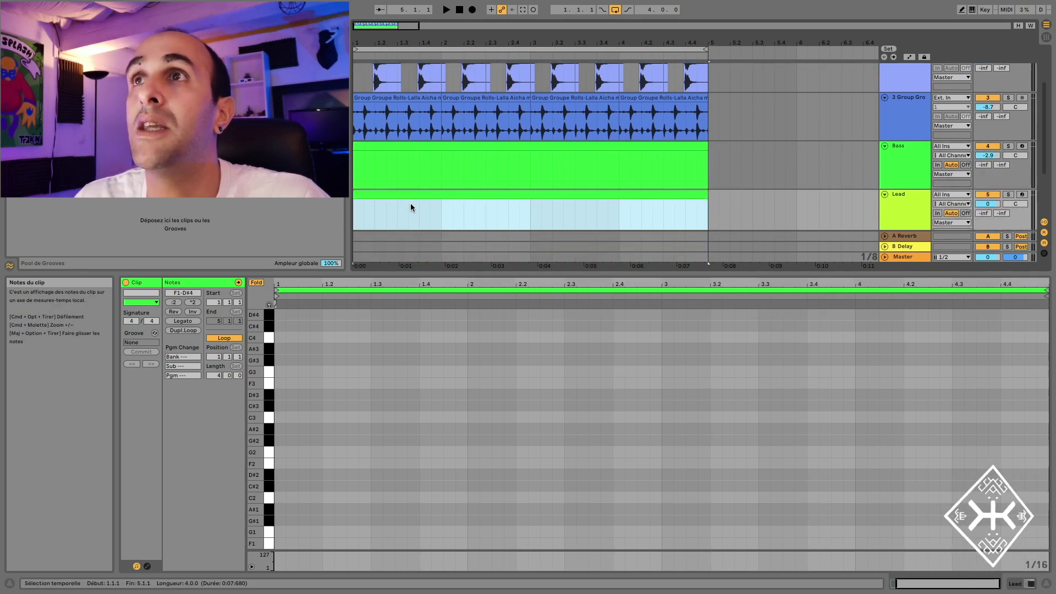
{"action": "scroll", "coordinate": [411, 202], "scroll_direction": "down", "scroll_amount": 3}
{"action": "left_click_drag", "start_coordinate": [406, 127], "coordinate": [404, 201]}
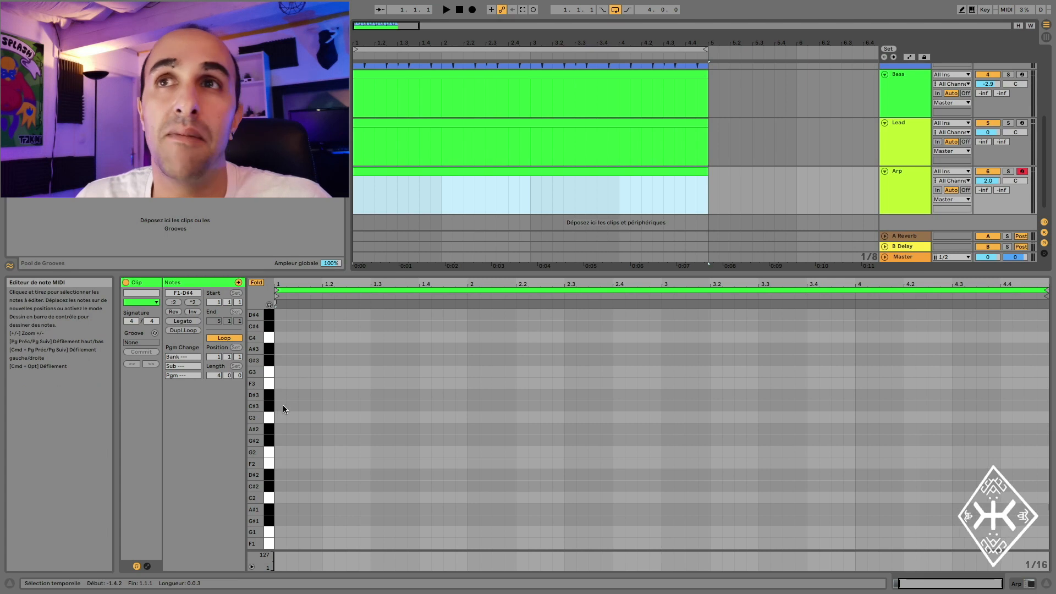
{"action": "scroll", "coordinate": [455, 211], "scroll_direction": "up", "scroll_amount": 3}
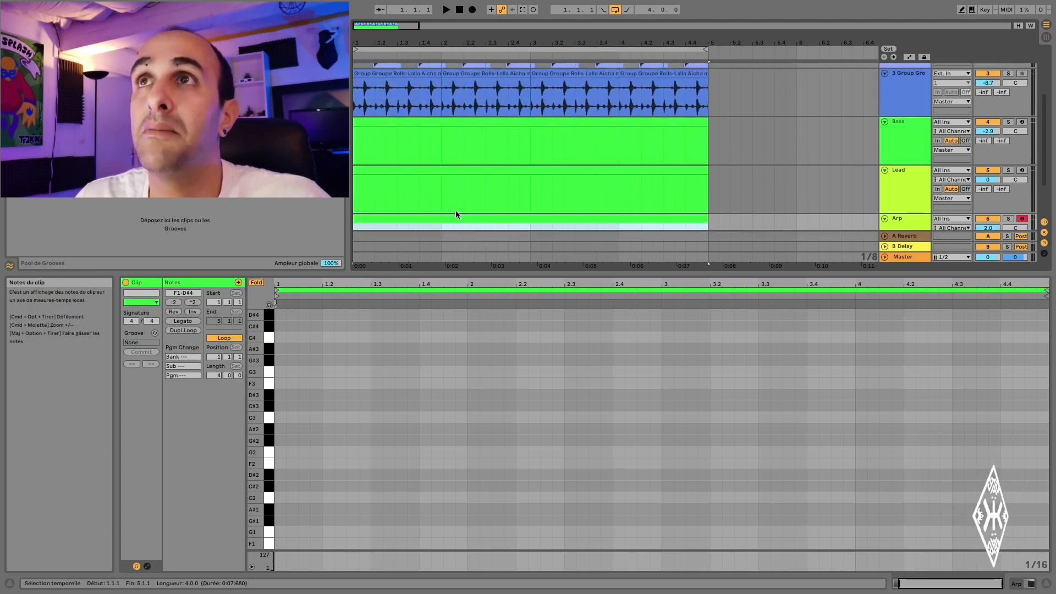
- Open the Bass clip and the Master track's SPAN analyser, and audition F1 repeatedly to examine its frequency spectrum
{"action": "left_click", "coordinate": [442, 121]}
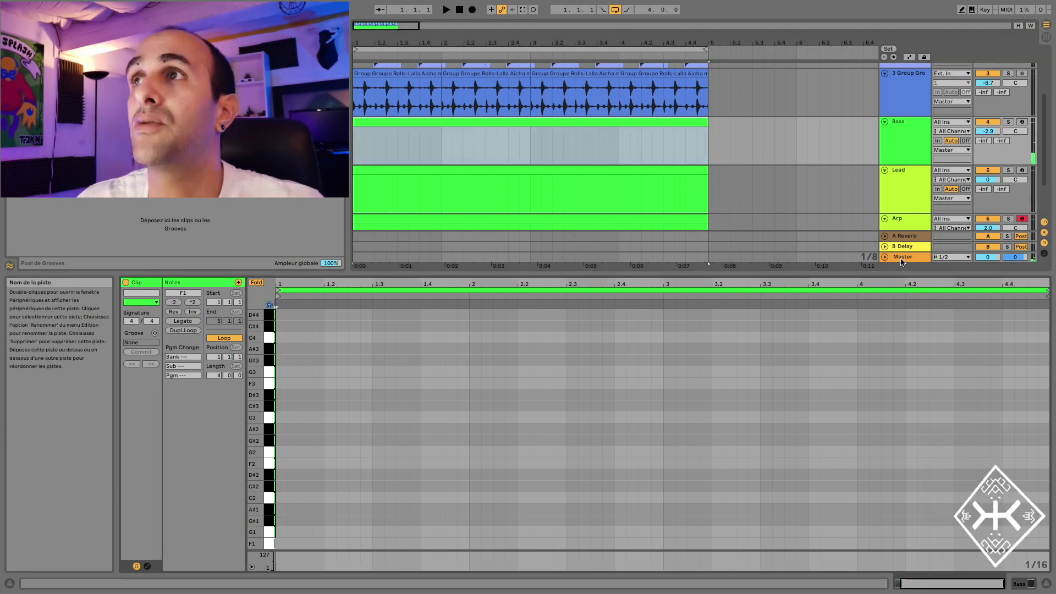
{"action": "double_click", "coordinate": [900, 257]}
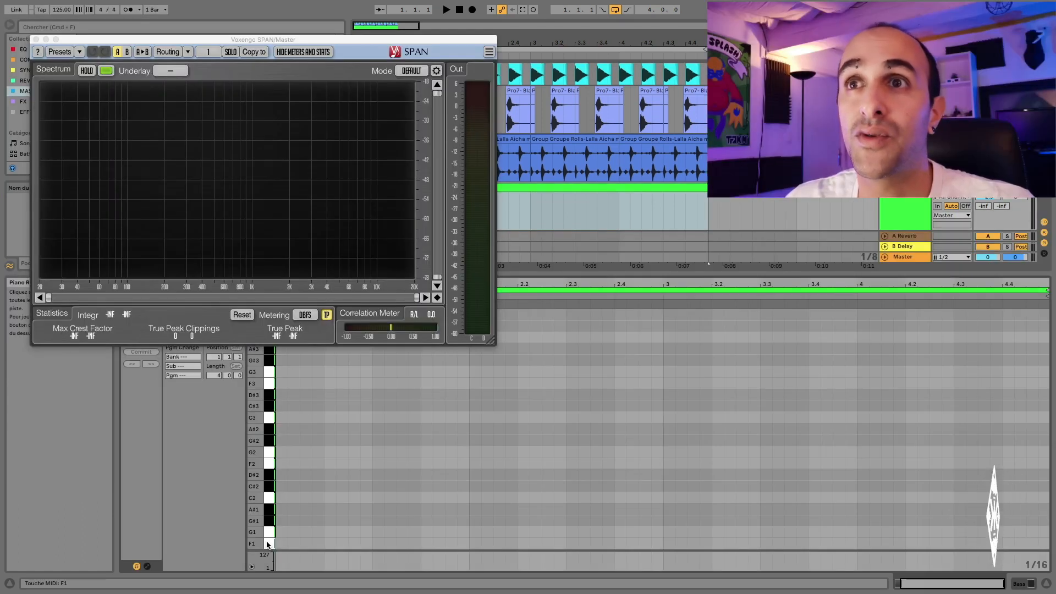
{"action": "left_click", "coordinate": [268, 544]}
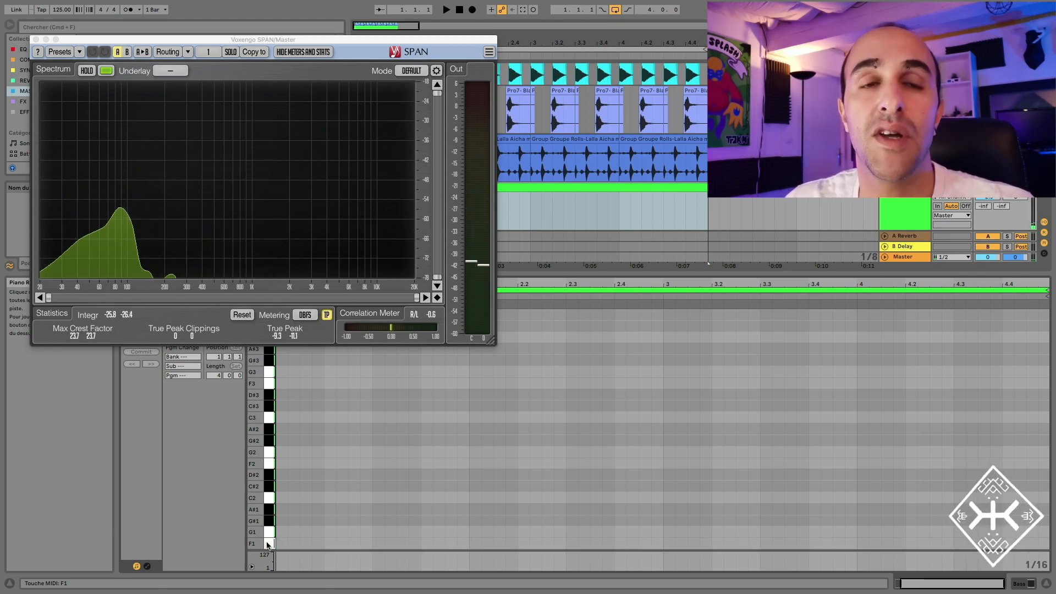
{"action": "left_click", "coordinate": [268, 544]}
{"action": "left_click", "coordinate": [268, 545]}
{"action": "left_click", "coordinate": [267, 545]}
{"action": "left_click", "coordinate": [268, 544]}
{"action": "left_click", "coordinate": [268, 544]}
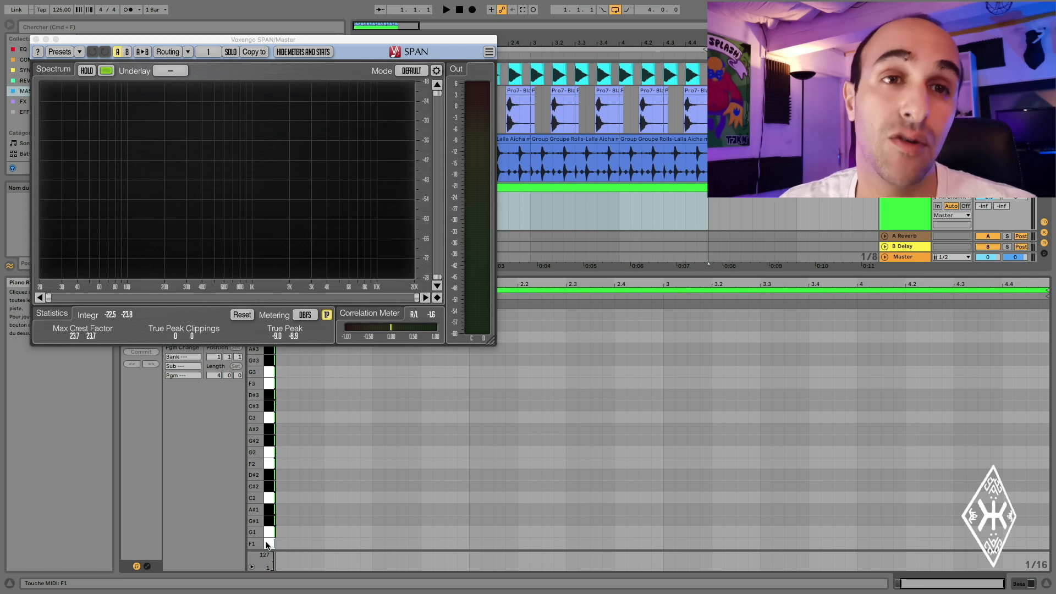
{"action": "left_click", "coordinate": [266, 545]}
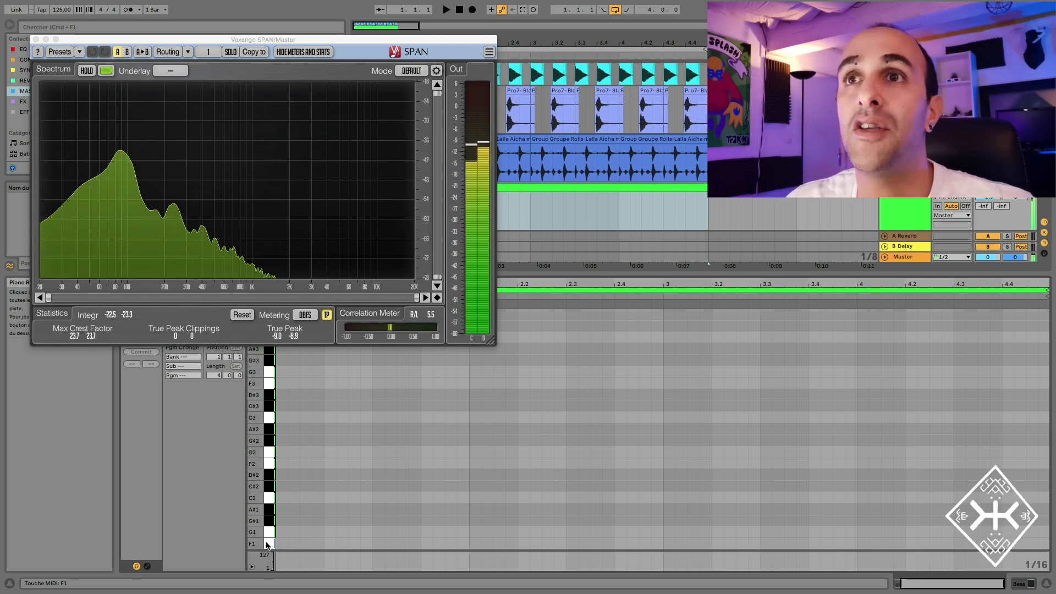
- Fill all four bars of the Bass clip with back-to-back eighth-note F1 notes and play the loop through the analyser
{"action": "double_click", "coordinate": [281, 545]}
{"action": "left_click_drag", "start_coordinate": [281, 544], "coordinate": [298, 544]}
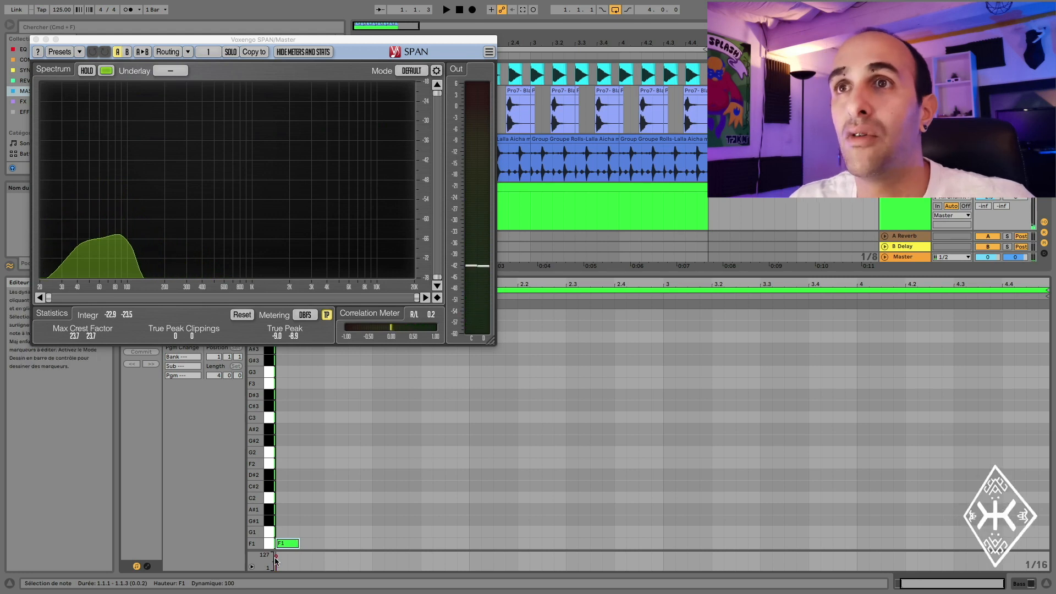
{"action": "key", "text": "super+d"}
{"action": "key", "text": "super+d"}
{"action": "key", "text": "super+d"}
{"action": "key", "text": "super+d"}
{"action": "key", "text": "super+d"}
{"action": "key", "text": "super+d"}
{"action": "key", "text": "super+d"}
{"action": "key", "text": "super+d"}
{"action": "key", "text": "super+d"}
{"action": "key", "text": "super+d"}
{"action": "key", "text": "super+d"}
{"action": "key", "text": "super+d"}
{"action": "key", "text": "super+d"}
{"action": "key", "text": "super+d"}
{"action": "key", "text": "super+d"}
{"action": "key", "text": "super+d"}
{"action": "key", "text": "super+d"}
{"action": "key", "text": "super+d"}
{"action": "key", "text": "super+d"}
{"action": "key", "text": "super+d"}
{"action": "key", "text": "super+d"}
{"action": "key", "text": "super+d"}
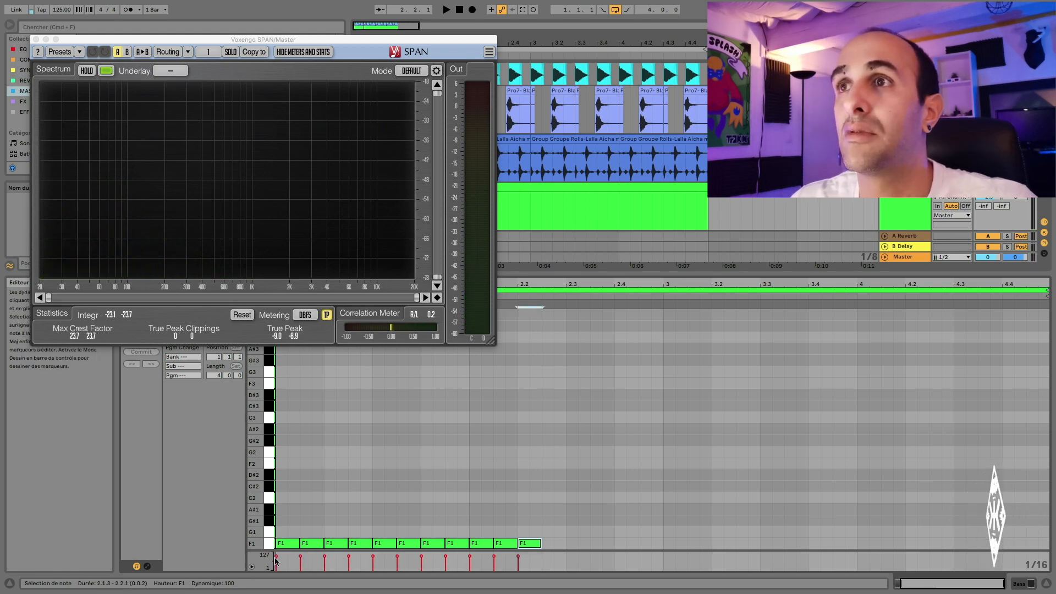
{"action": "key", "text": "super+d"}
{"action": "key", "text": "super+d"}
{"action": "key", "text": "super+d"}
{"action": "key", "text": "super+d"}
{"action": "key", "text": "super+d"}
{"action": "key", "text": "super+d"}
{"action": "key", "text": "super+d"}
{"action": "key", "text": "super+d"}
{"action": "key", "text": "super+d"}
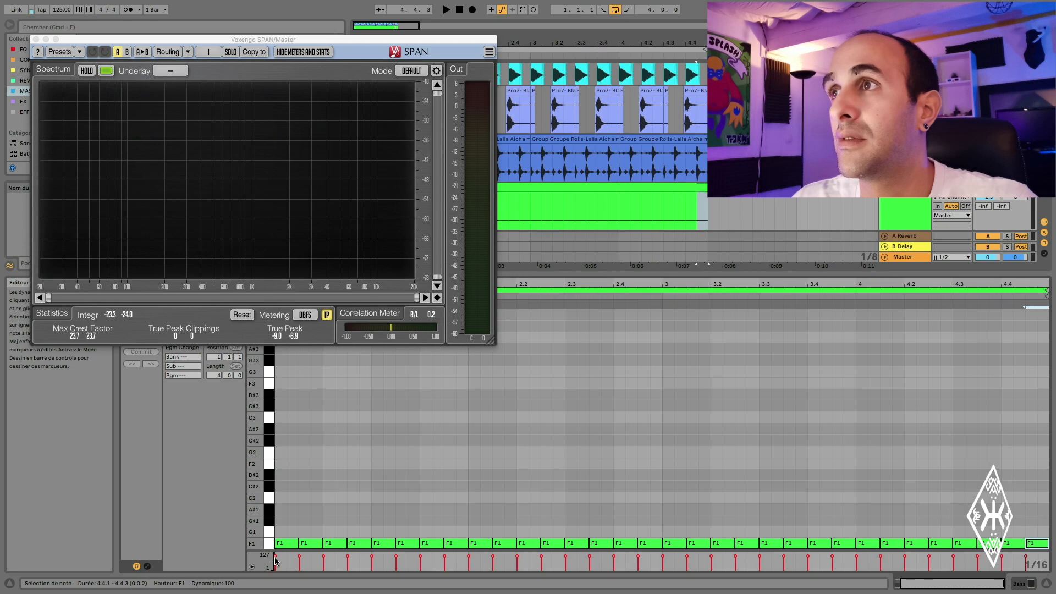
{"action": "key", "text": "space"}
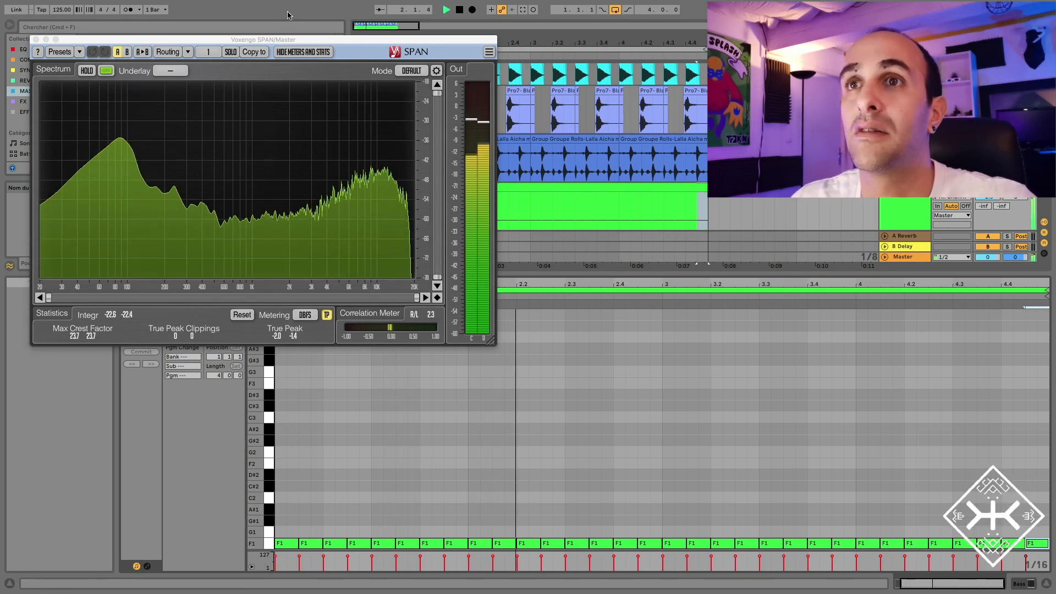
{"action": "key", "text": "space"}
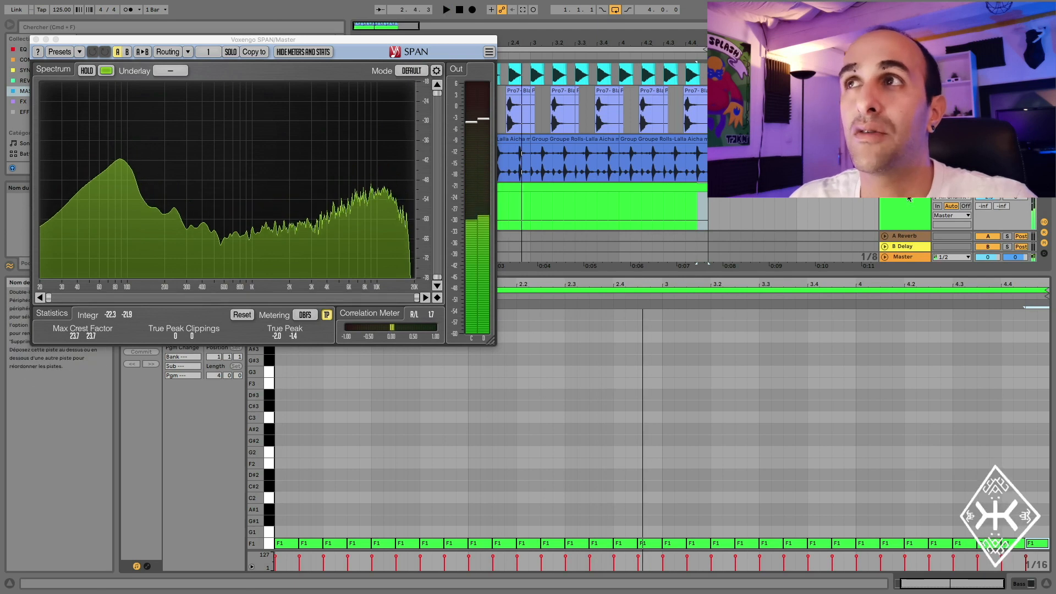
- In the Bass track's Serum, set oscillator B's octave to -1 and oscillator A's to -2 while auditioning the loop
{"action": "key", "text": "shift+Tab"}
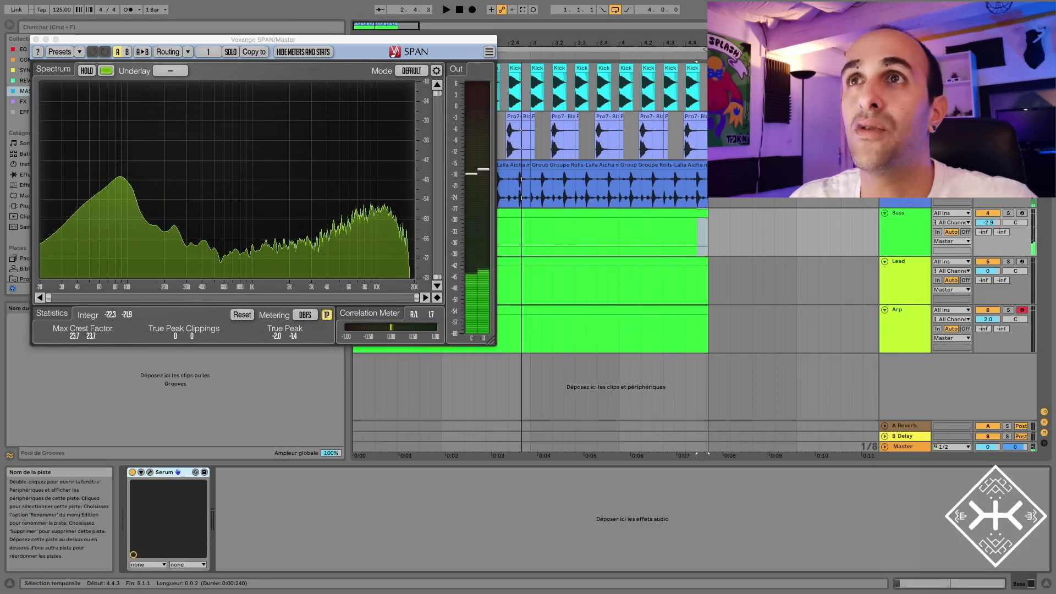
{"action": "left_click", "coordinate": [36, 40]}
{"action": "left_click", "coordinate": [150, 471]}
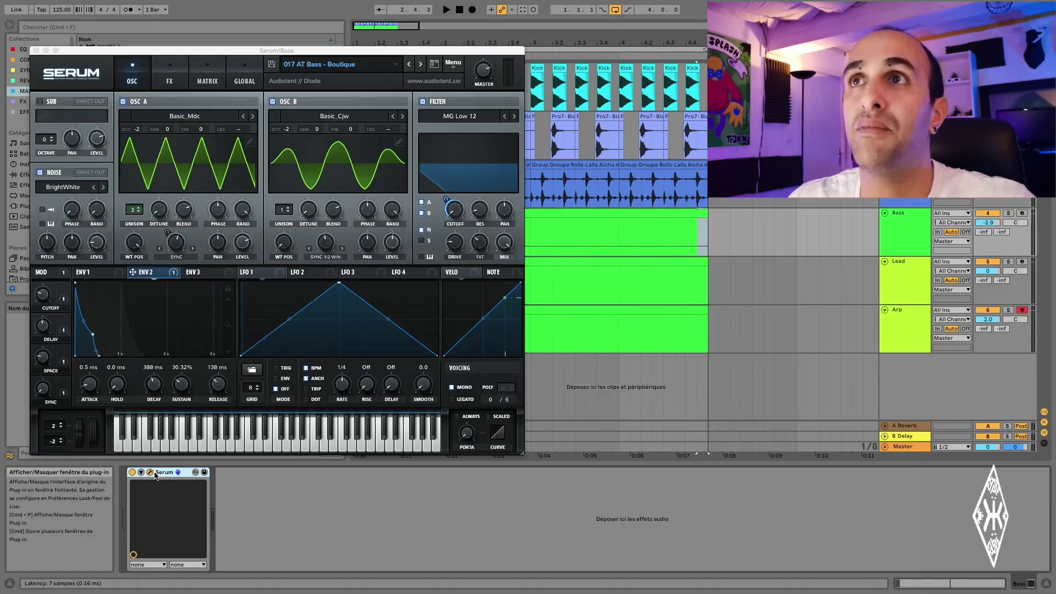
{"action": "left_click", "coordinate": [290, 133]}
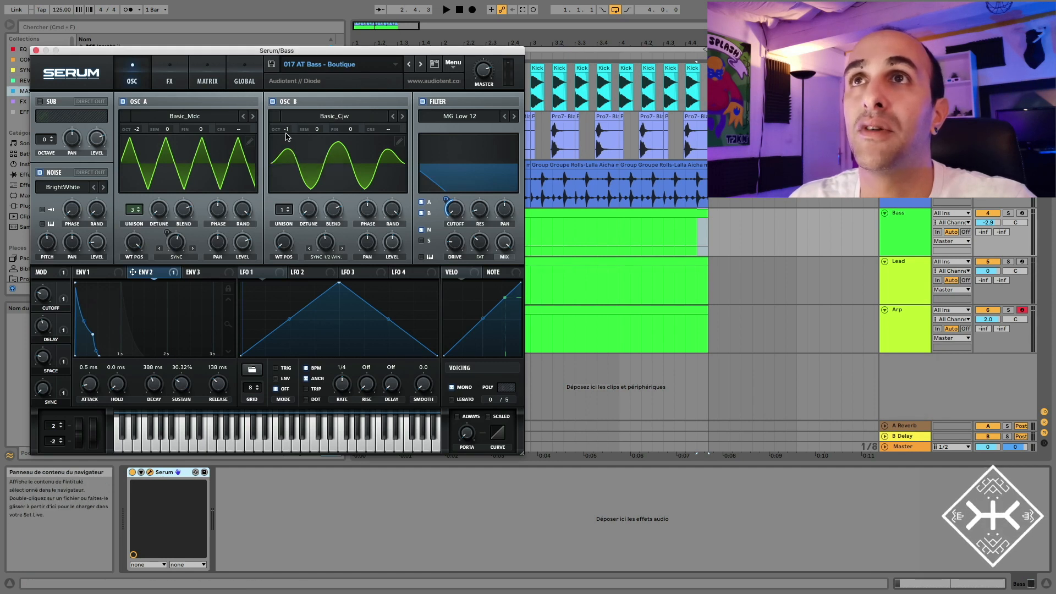
{"action": "key", "text": "space"}
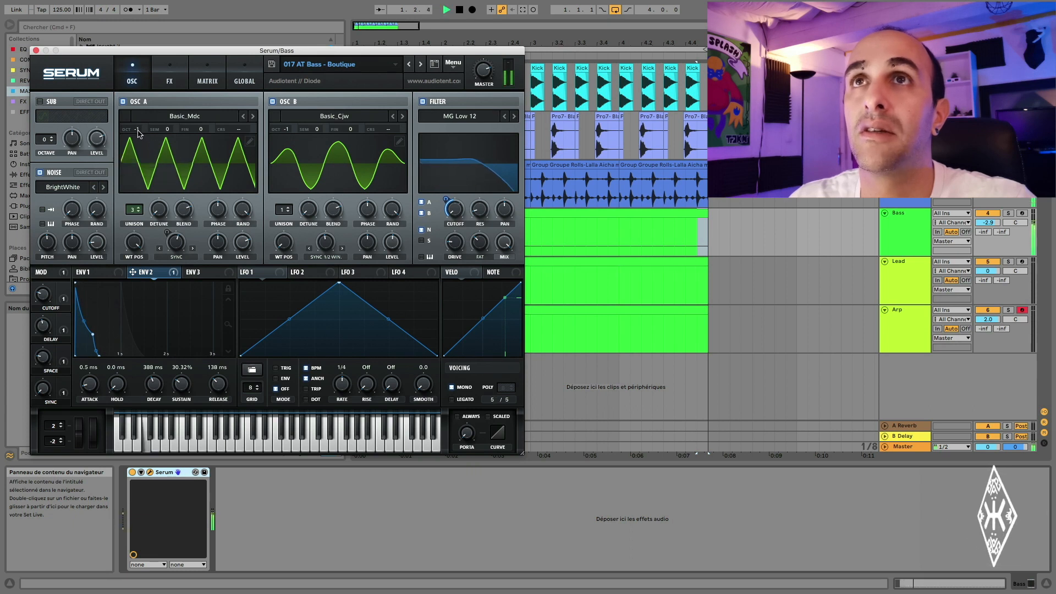
{"action": "left_click_drag", "start_coordinate": [137, 134], "coordinate": [137, 138]}
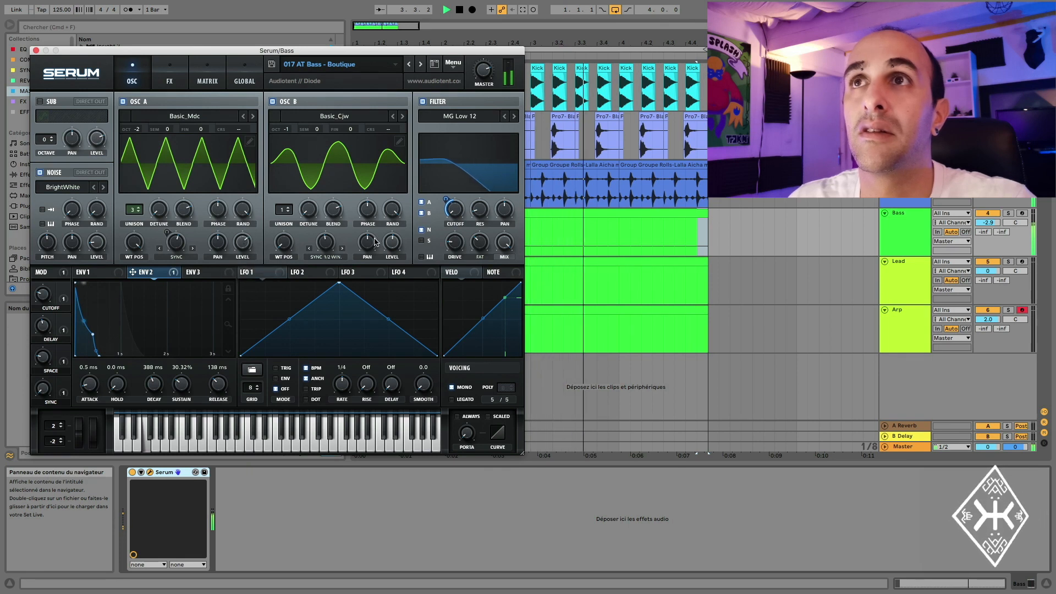
{"action": "key", "text": "space"}
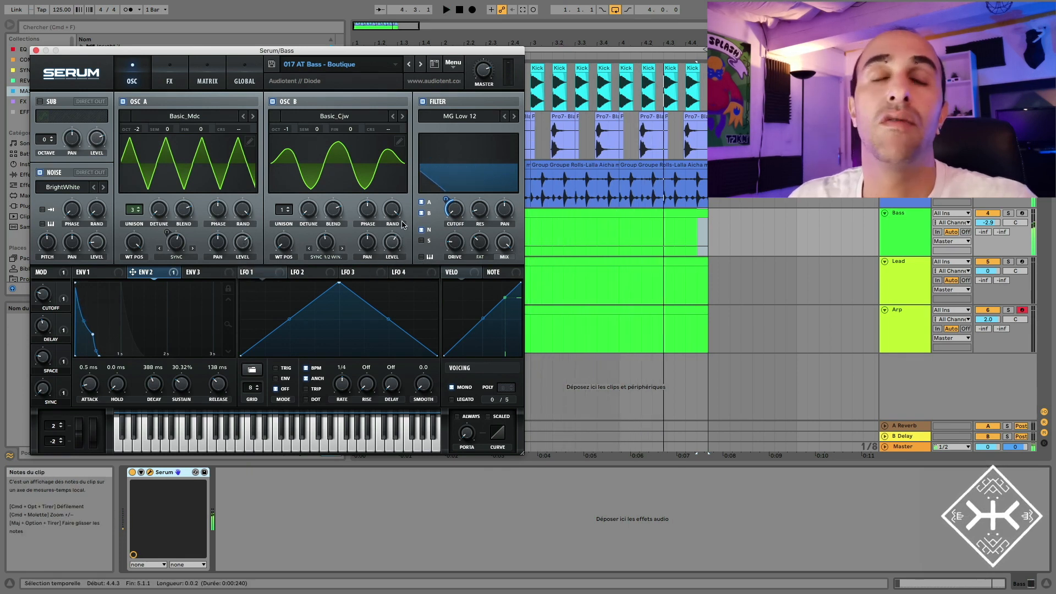
{"action": "left_click", "coordinate": [35, 51]}
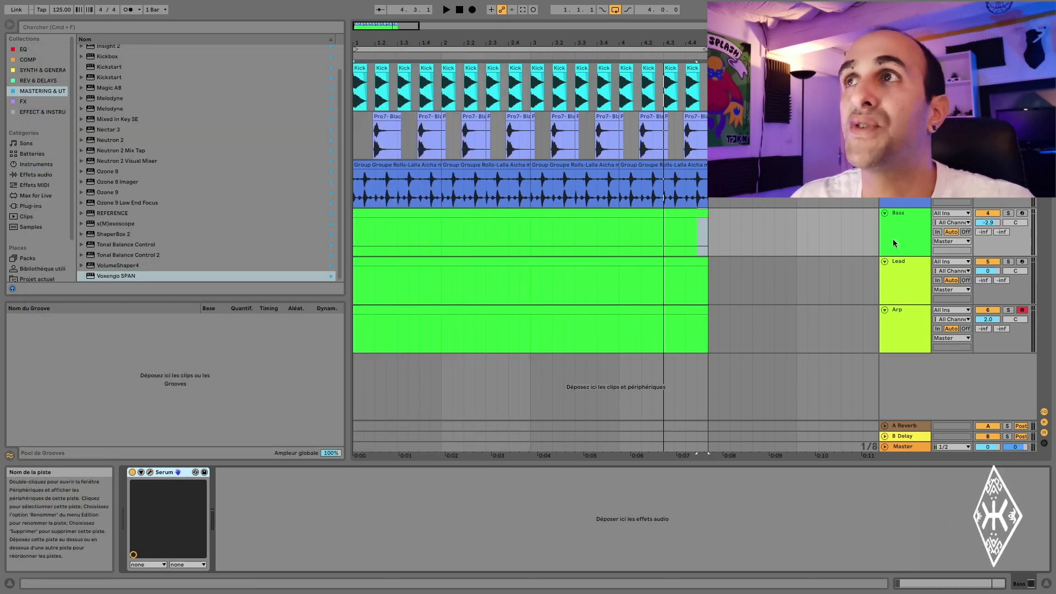
- Add EQ Eight after Serum on the Bass track and lower its low-cut frequency to about 18 Hz during playback
{"action": "left_click", "coordinate": [23, 49]}
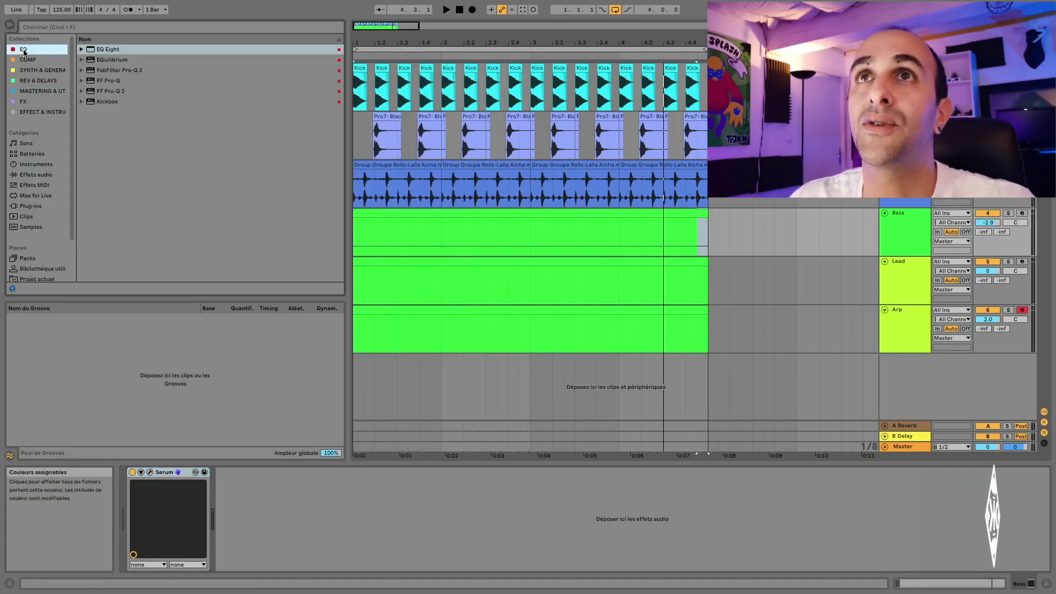
{"action": "left_click_drag", "start_coordinate": [108, 49], "coordinate": [151, 205]}
{"action": "left_click_drag", "start_coordinate": [256, 479], "coordinate": [266, 482]}
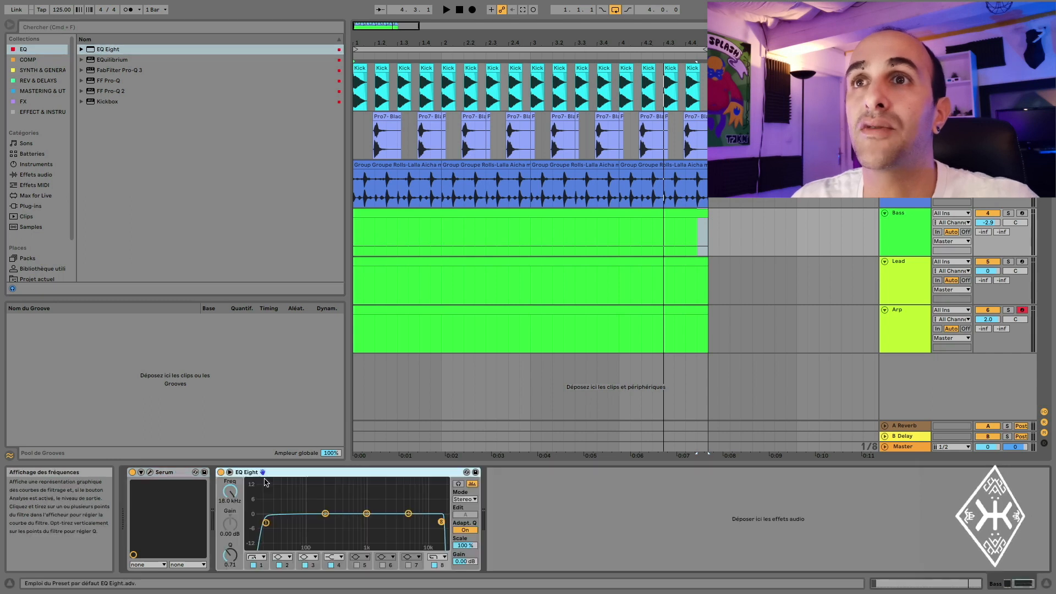
{"action": "key", "text": "space"}
{"action": "left_click_drag", "start_coordinate": [266, 522], "coordinate": [263, 522]}
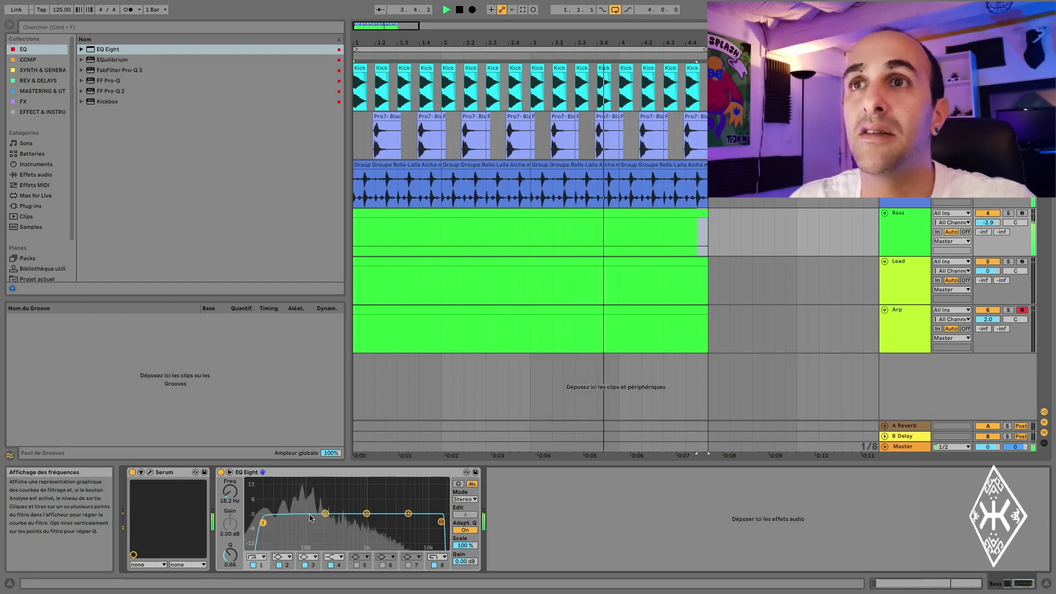
- Darken the bass in EQ Eight with band 4 at 170 Hz and -7.56 dB and the high cut at about 505 Hz
{"action": "left_click_drag", "start_coordinate": [408, 512], "coordinate": [327, 528]}
{"action": "left_click_drag", "start_coordinate": [441, 521], "coordinate": [353, 522]}
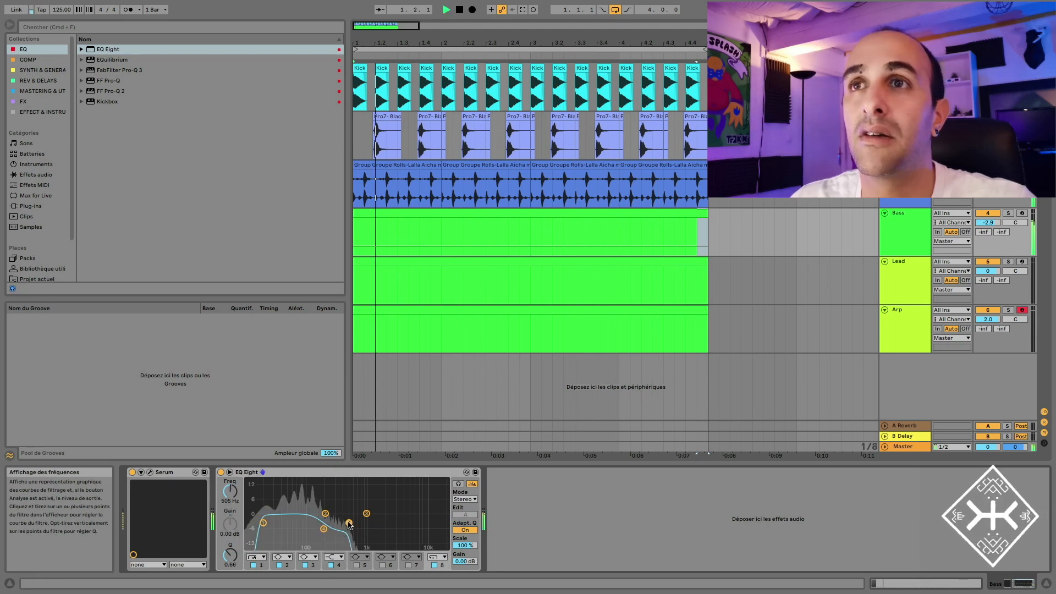
{"action": "left_click_drag", "start_coordinate": [325, 512], "coordinate": [321, 531]}
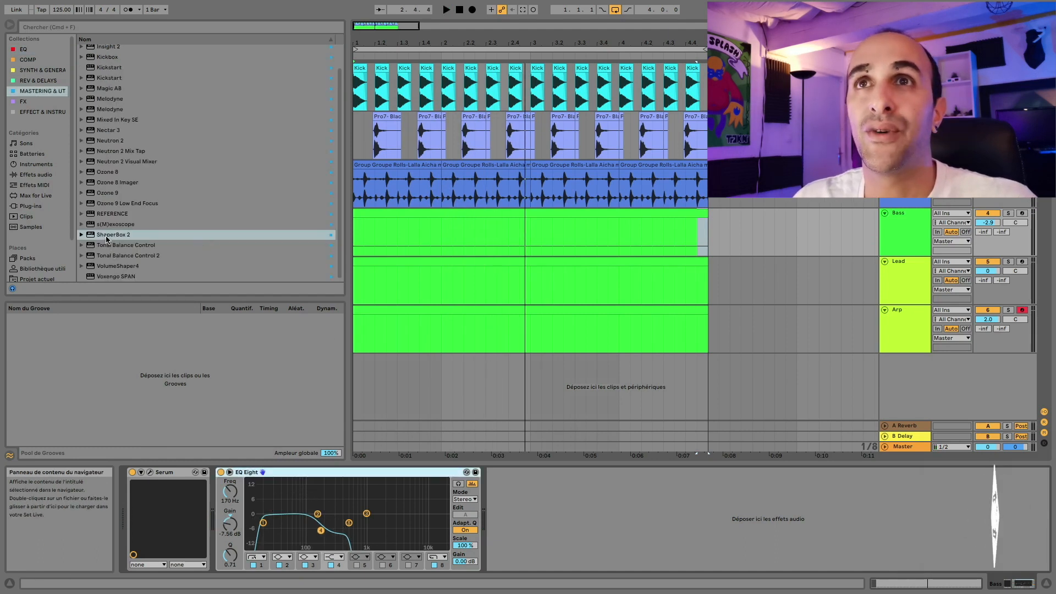
- Add ShaperBox 2 after the EQ with a Volume shaper, LFO length 1/4 and a smooth S-shaped sidechain curve
{"action": "left_click_drag", "start_coordinate": [108, 238], "coordinate": [541, 498]}
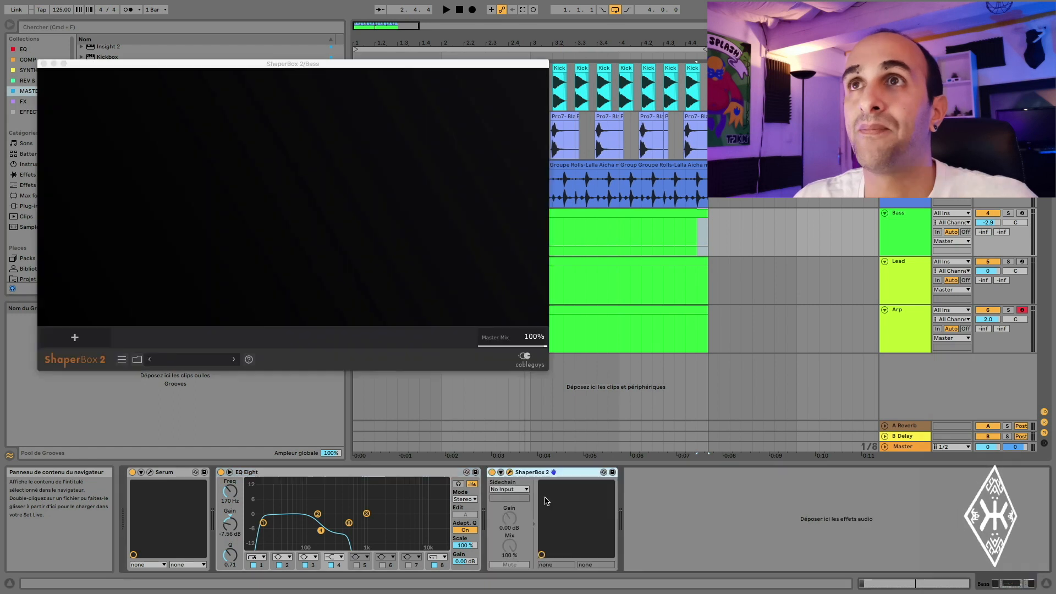
{"action": "left_click", "coordinate": [122, 238]}
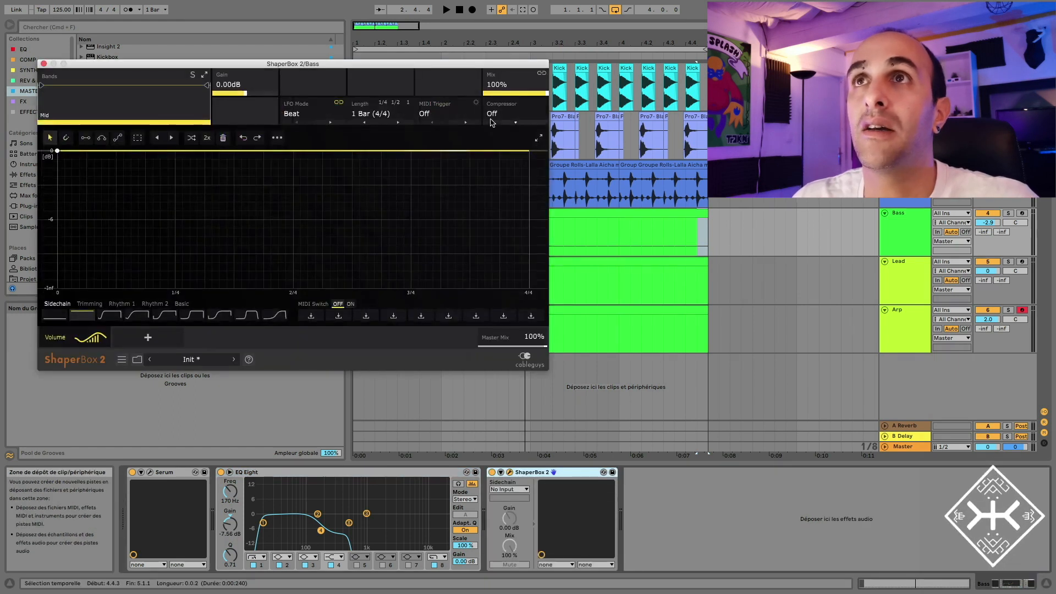
{"action": "left_click", "coordinate": [407, 115]}
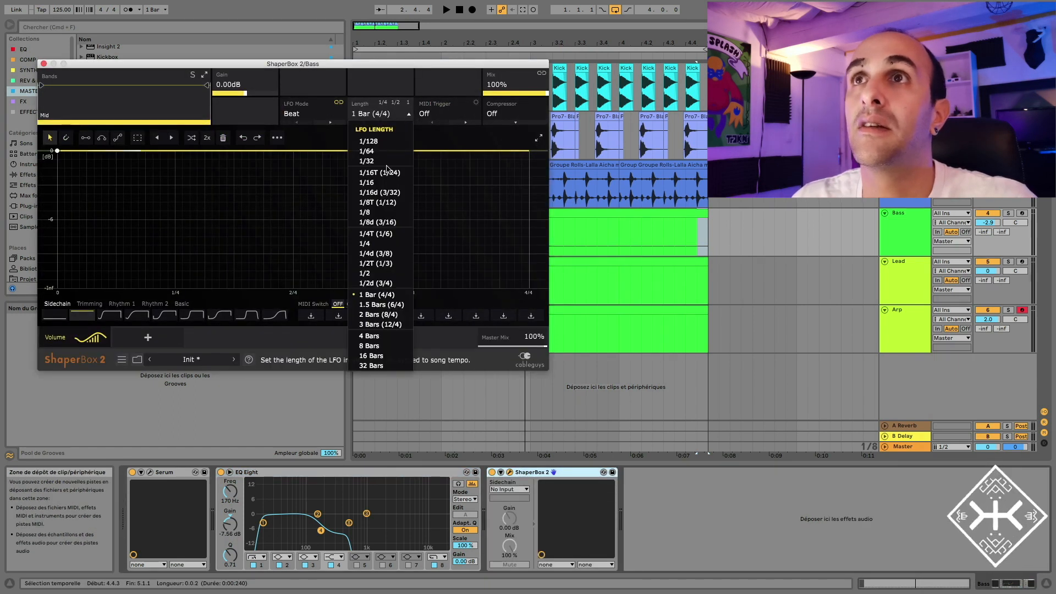
{"action": "left_click", "coordinate": [372, 243]}
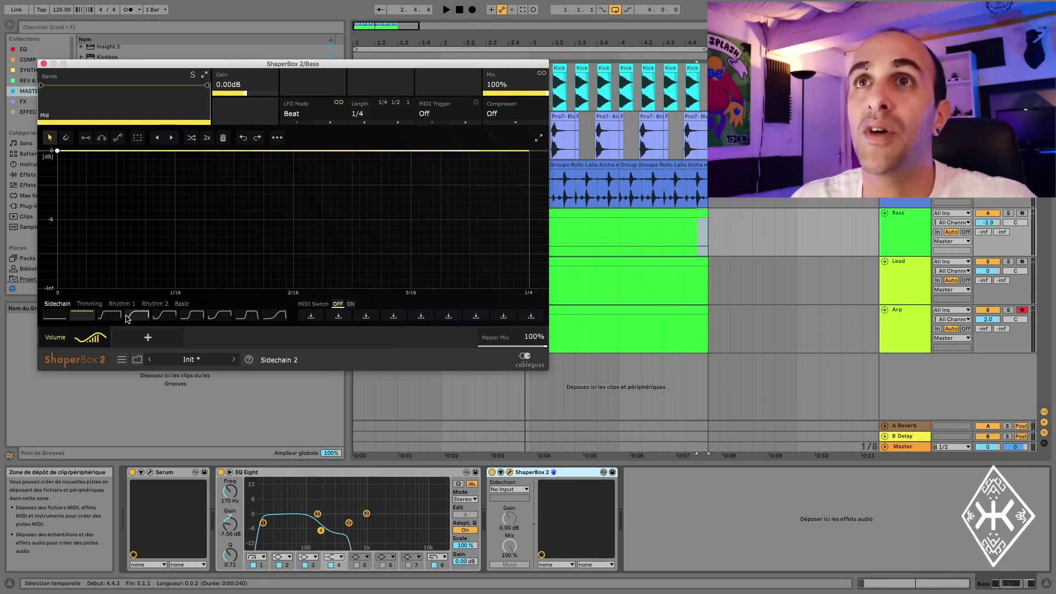
{"action": "left_click", "coordinate": [164, 317]}
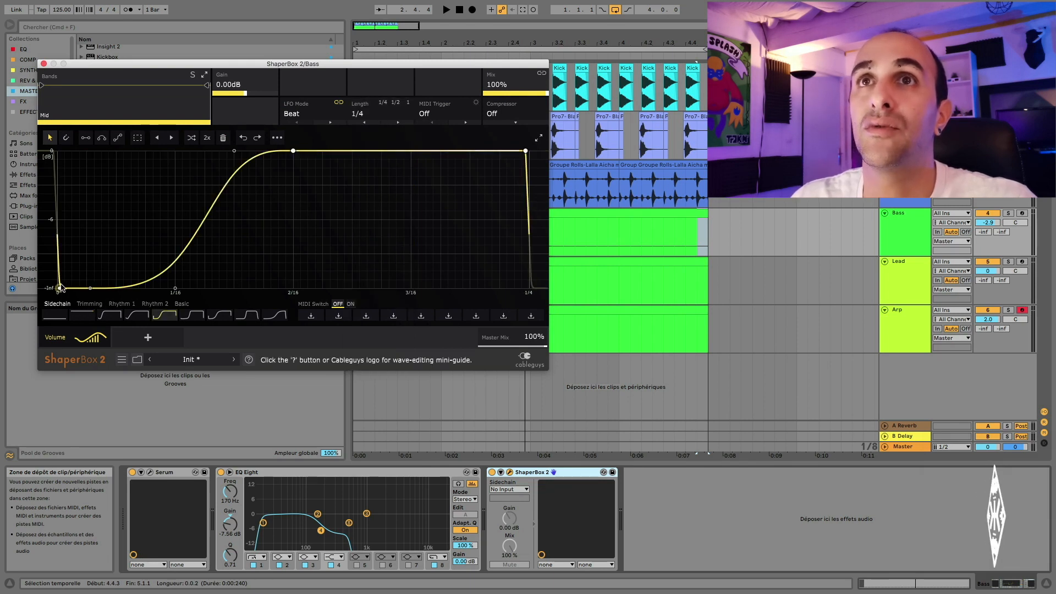
- Shift the sidechain curve's end point and full-volume point slightly earlier while the loop plays
{"action": "key", "text": "space"}
{"action": "left_click_drag", "start_coordinate": [526, 152], "coordinate": [522, 153]}
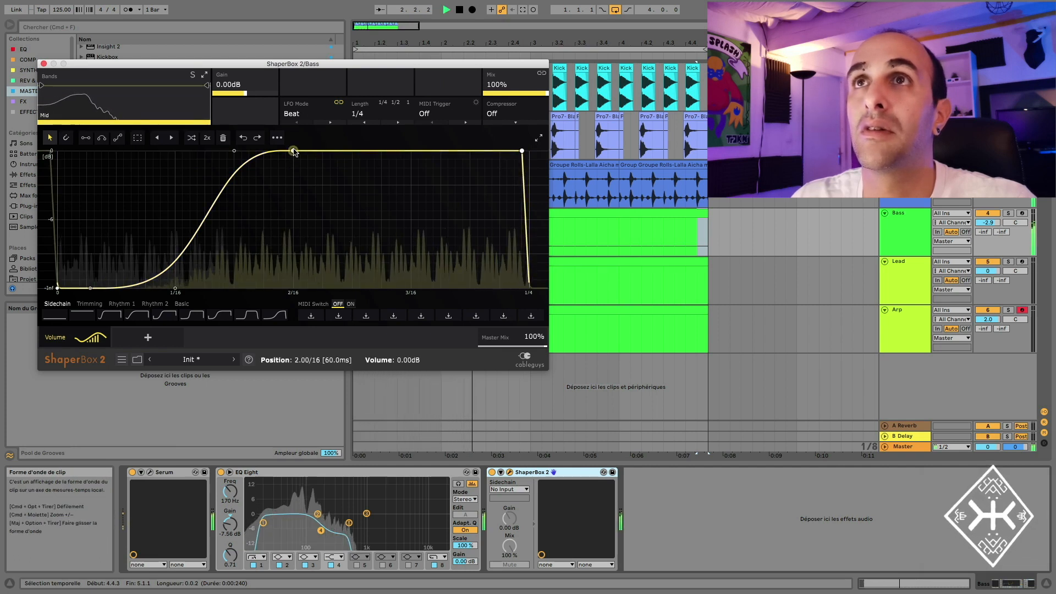
{"action": "left_click_drag", "start_coordinate": [294, 153], "coordinate": [288, 152]}
{"action": "key", "text": "space"}
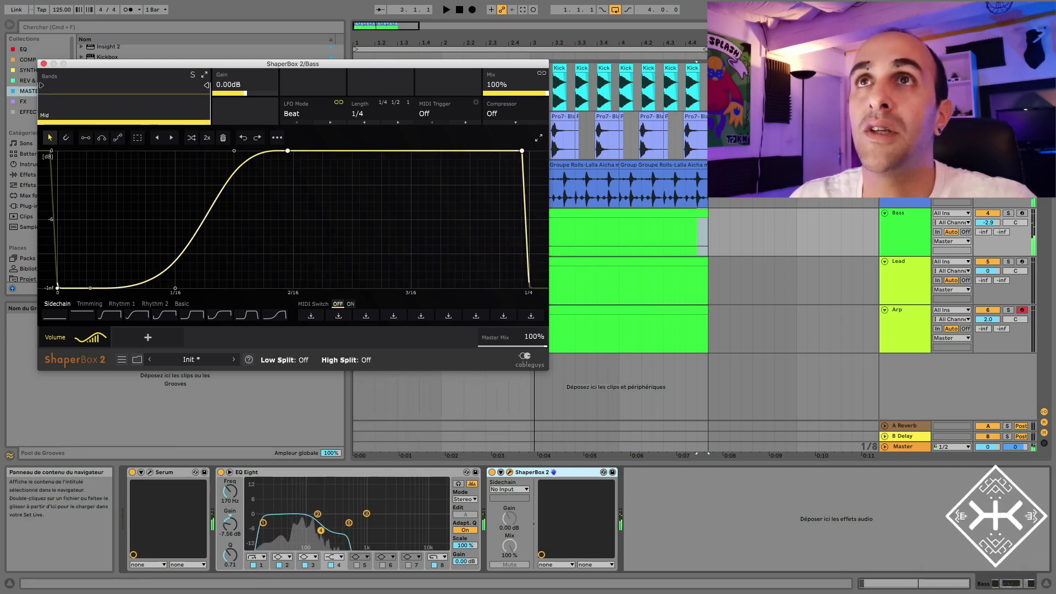
- Add a high-band split in ShaperBox so the ducking curve shapes only the bass's lower frequencies, and audition the result
{"action": "left_click_drag", "start_coordinate": [207, 85], "coordinate": [161, 85]}
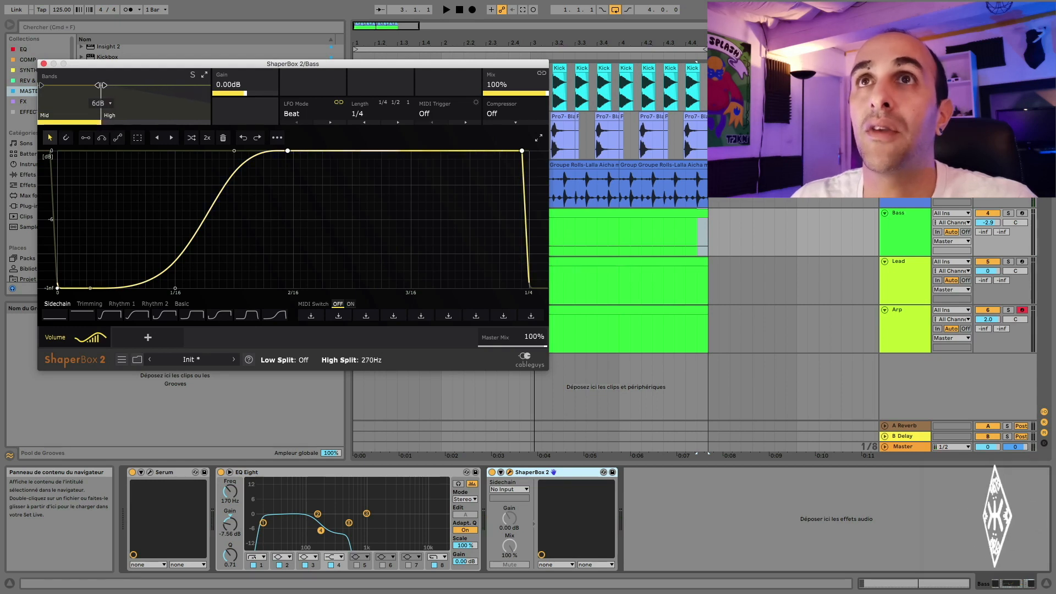
{"action": "left_click_drag", "start_coordinate": [96, 85], "coordinate": [94, 86]}
{"action": "key", "text": "space"}
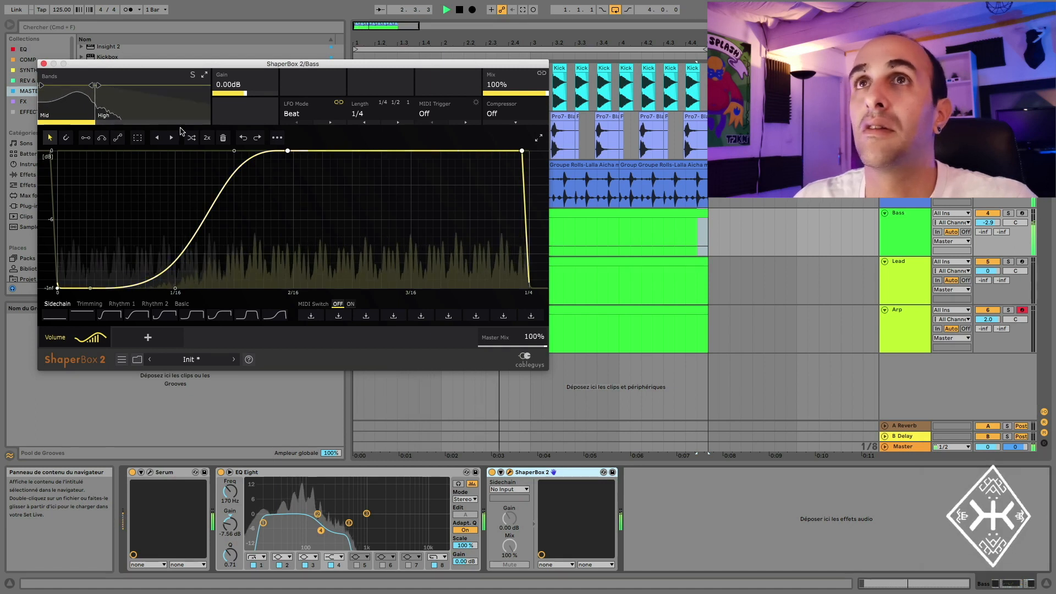
{"action": "left_click", "coordinate": [44, 63]}
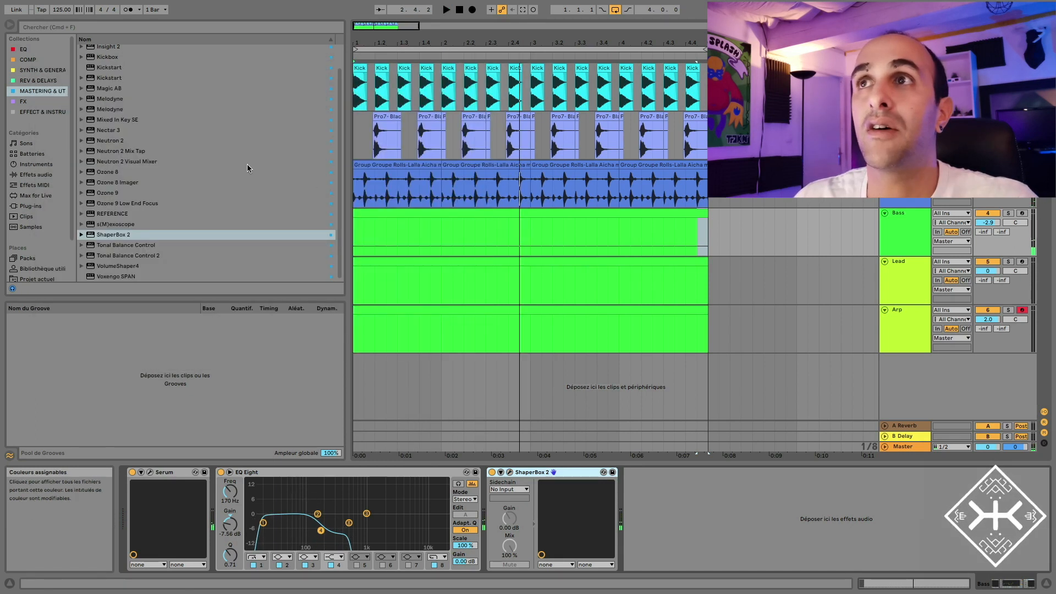
- Open the Lead track's scale clip in the note editor and audition F2
{"action": "left_click", "coordinate": [665, 258]}
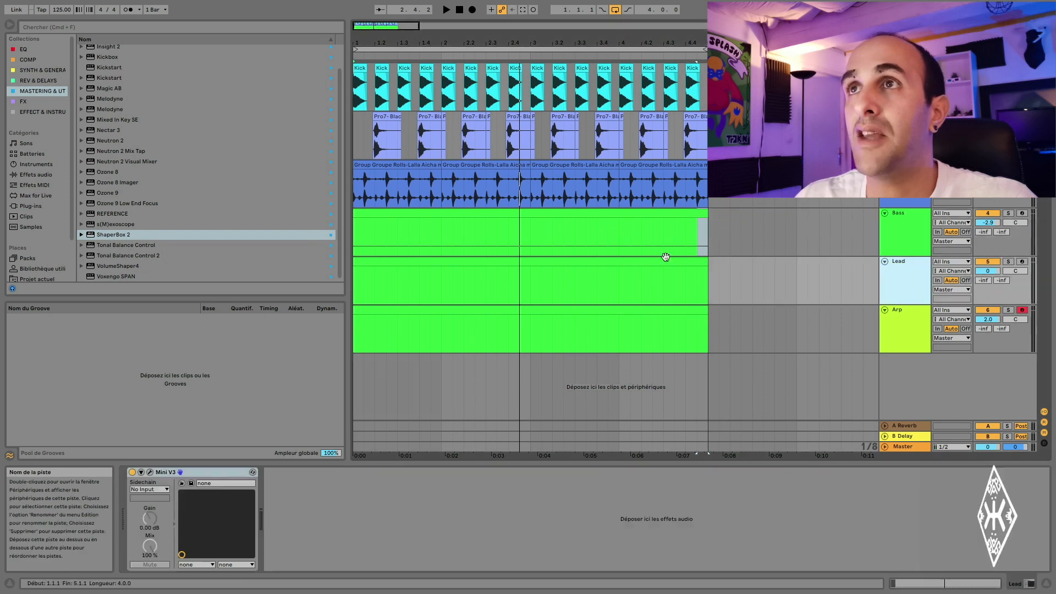
{"action": "double_click", "coordinate": [618, 260]}
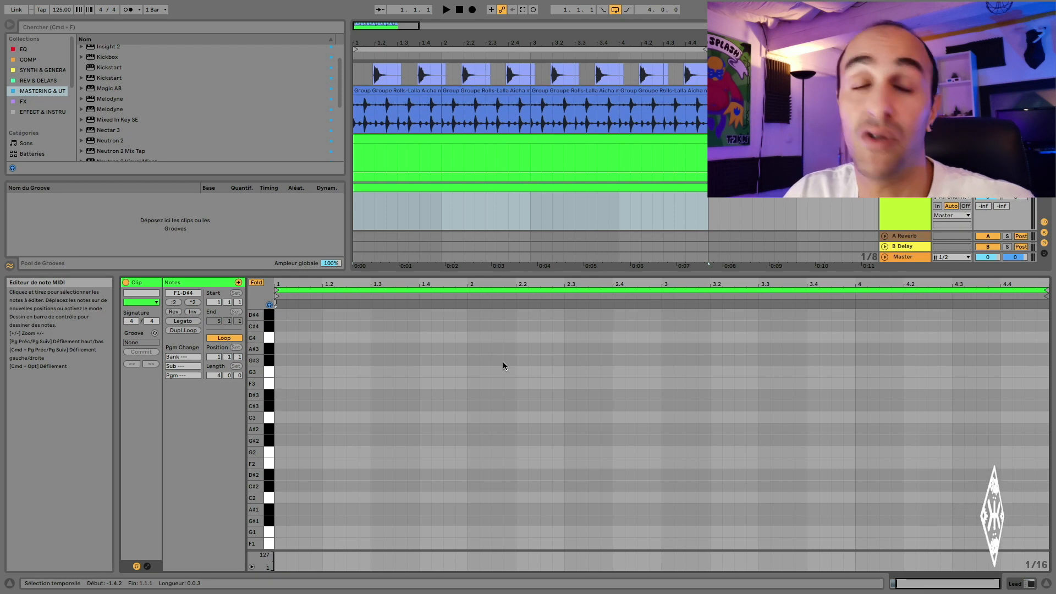
{"action": "scroll", "coordinate": [819, 229], "scroll_direction": "down", "scroll_amount": 3}
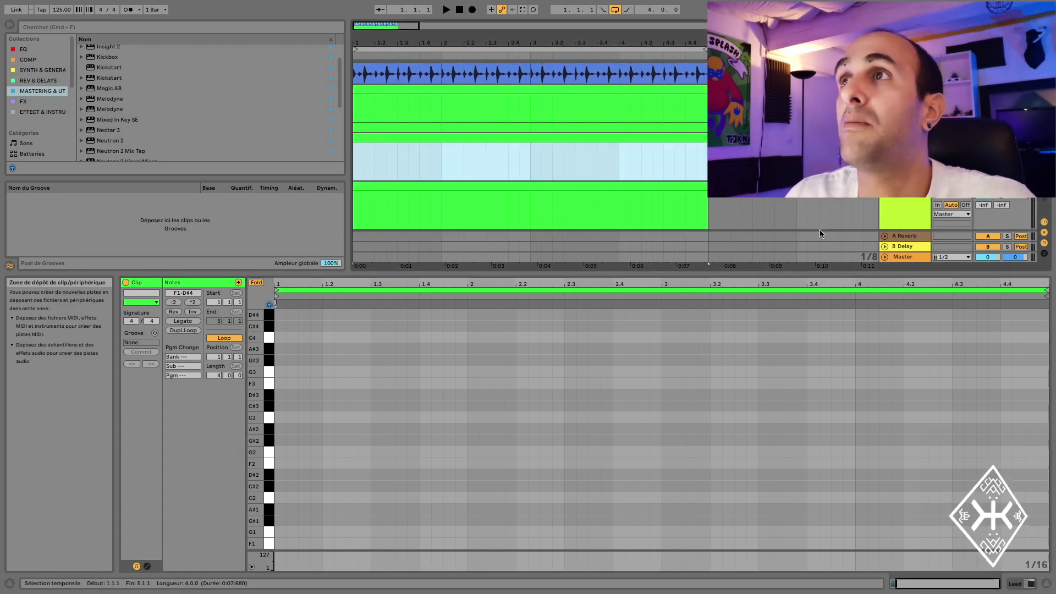
{"action": "scroll", "coordinate": [405, 189], "scroll_direction": "up", "scroll_amount": 1}
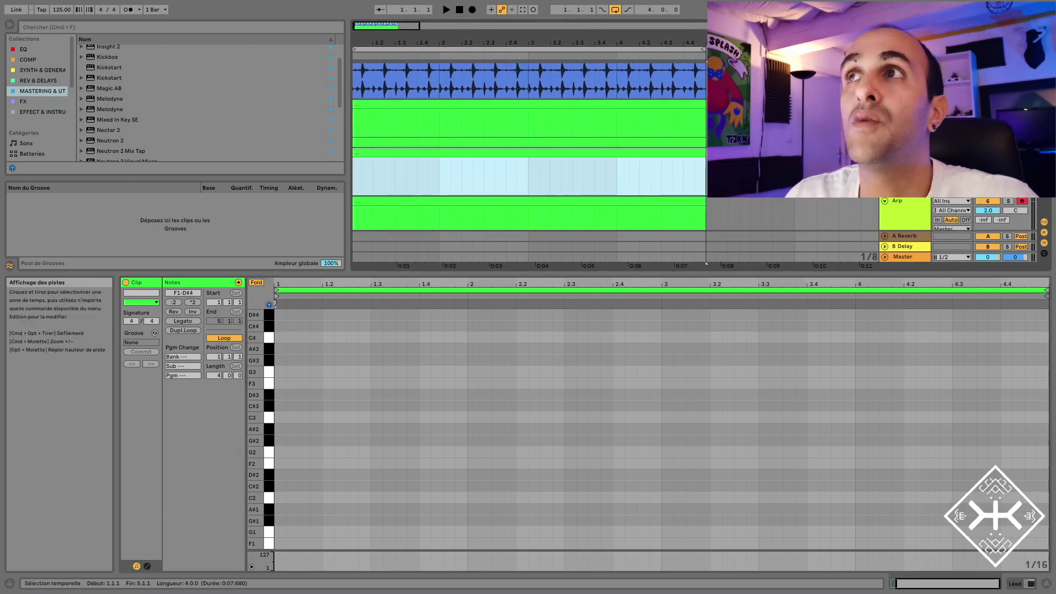
{"action": "left_click", "coordinate": [301, 501]}
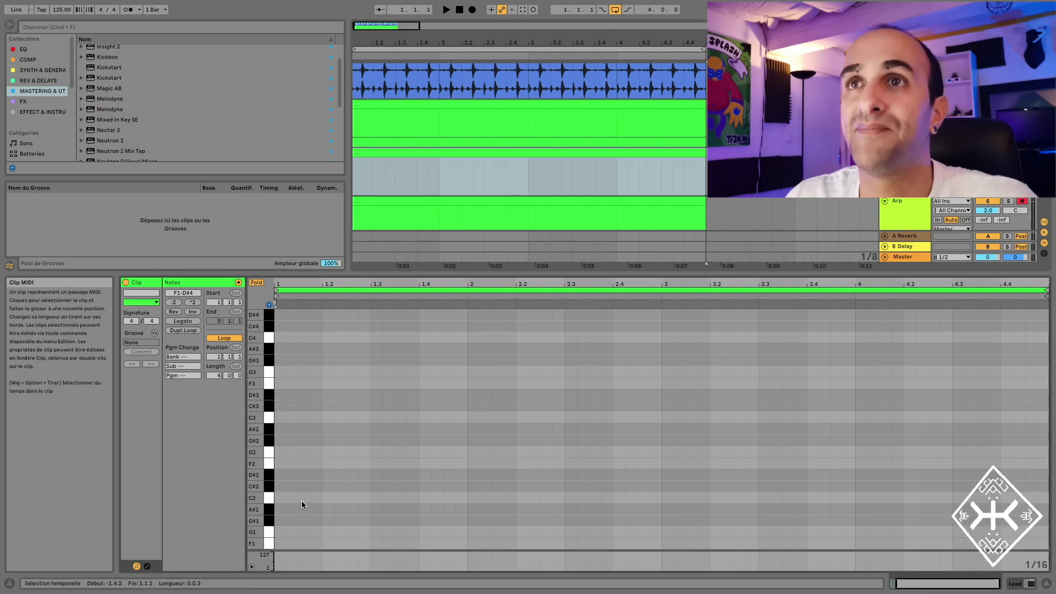
{"action": "left_click", "coordinate": [270, 464]}
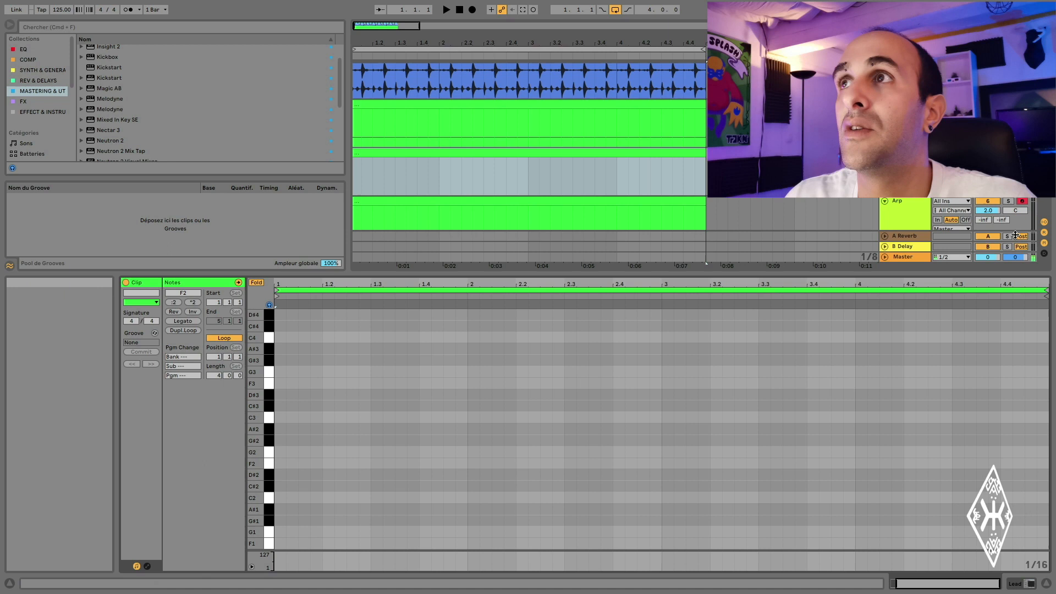
- Open the Master track's SPAN analyser, move its window clear of the clips, and reopen the Lead clip
{"action": "double_click", "coordinate": [913, 256]}
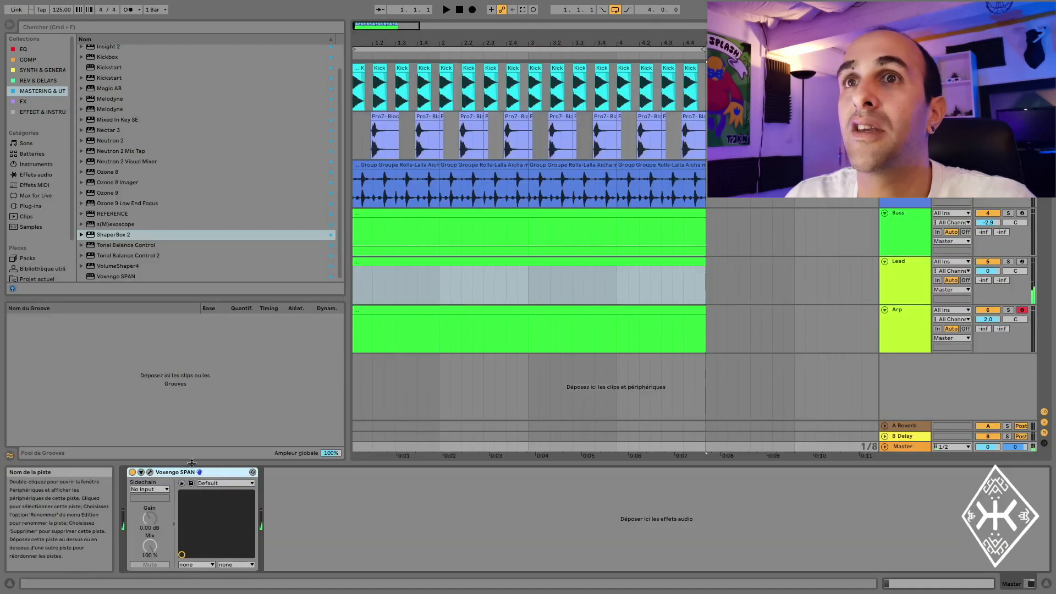
{"action": "left_click", "coordinate": [150, 472]}
{"action": "left_click_drag", "start_coordinate": [264, 40], "coordinate": [853, 56]}
{"action": "double_click", "coordinate": [445, 266]}
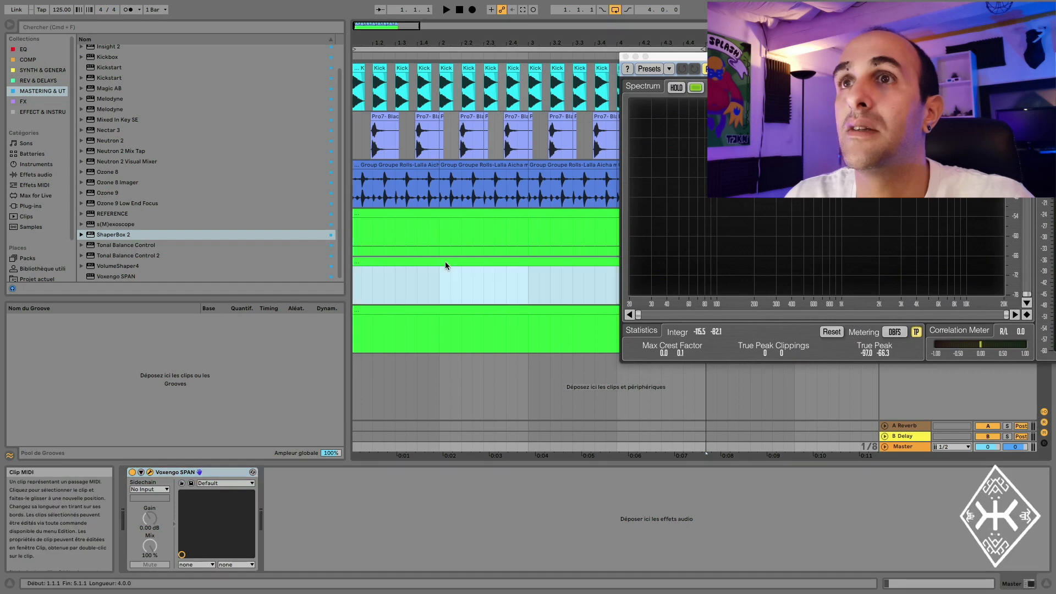
- Audition F2 and enter five consecutive F2 notes in the Lead clip from 1.1.3, each three sixteenths long
{"action": "left_click", "coordinate": [267, 467]}
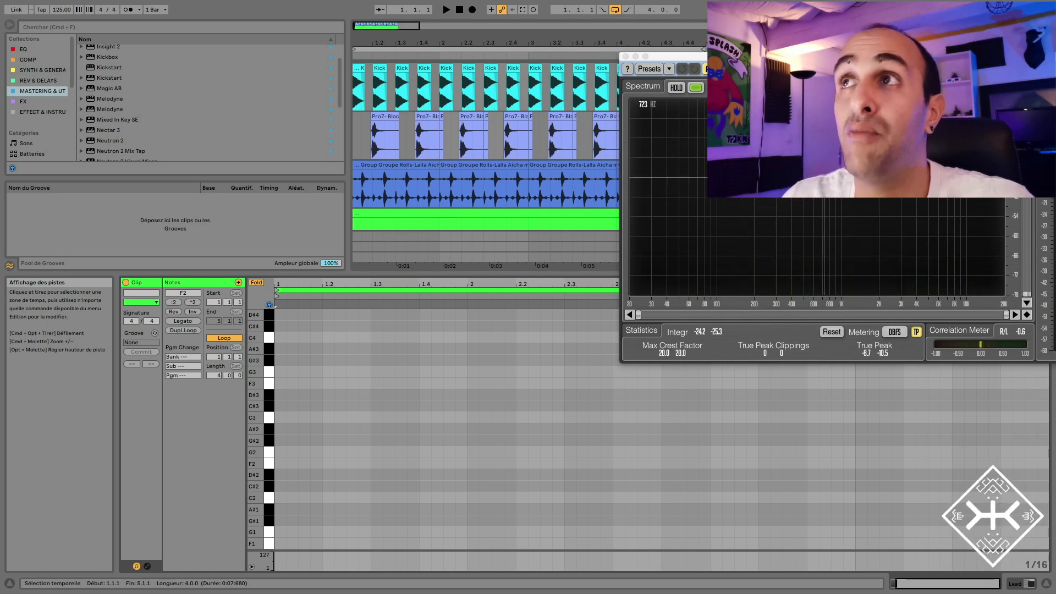
{"action": "left_click", "coordinate": [265, 466]}
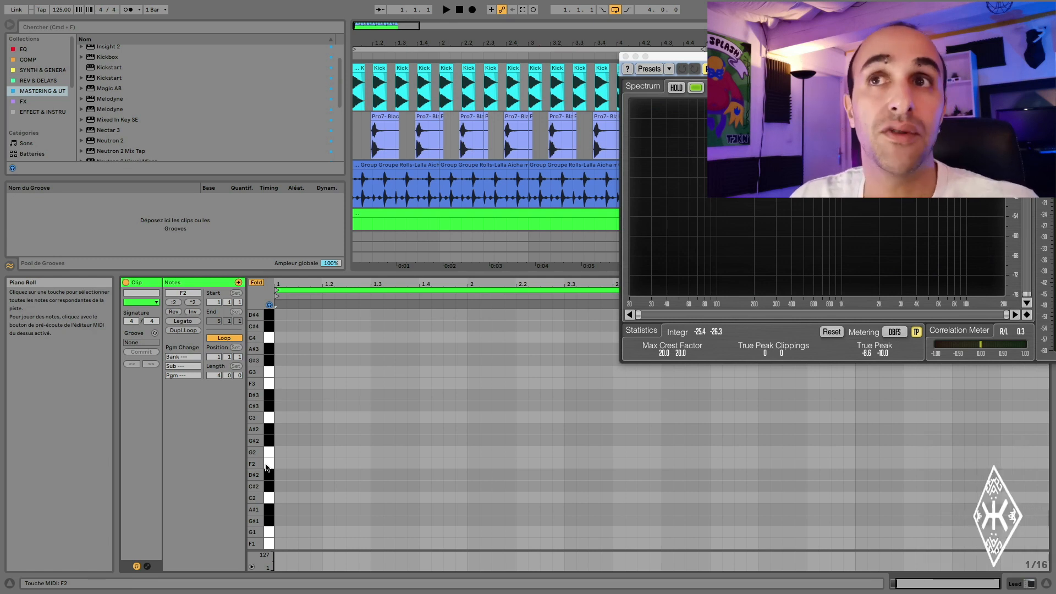
{"action": "double_click", "coordinate": [301, 468]}
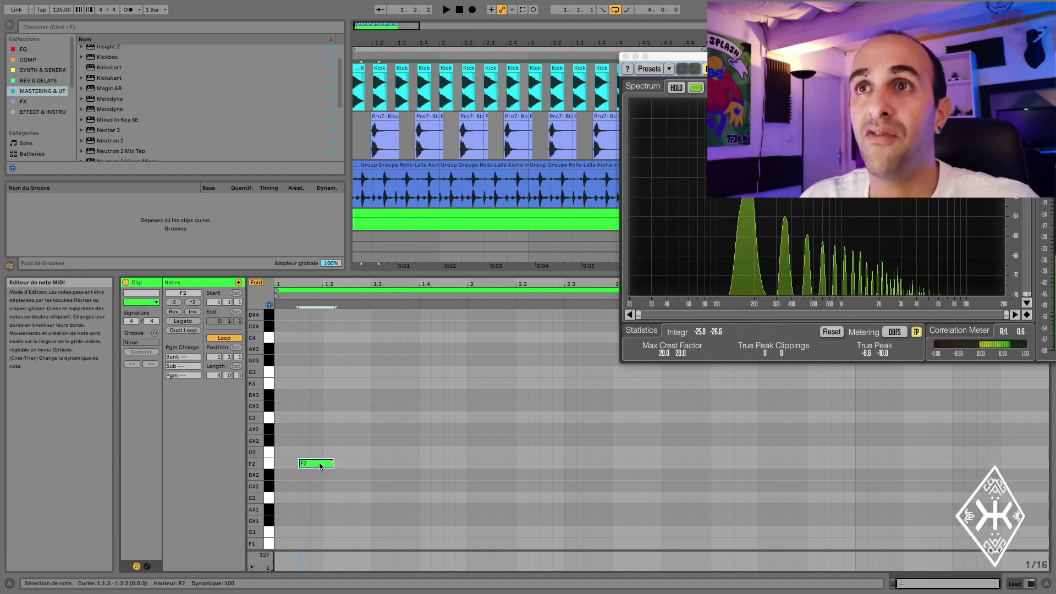
{"action": "key", "text": "super+d"}
{"action": "key", "text": "super+d"}
{"action": "key", "text": "super+d"}
{"action": "key", "text": "super+d"}
- Adjust the fifth F2 note to end at 2.1.3, duplicate the five-note pattern three times across the clip, and audition the loop
{"action": "left_click_drag", "start_coordinate": [481, 465], "coordinate": [466, 465]}
{"action": "key", "text": "space"}
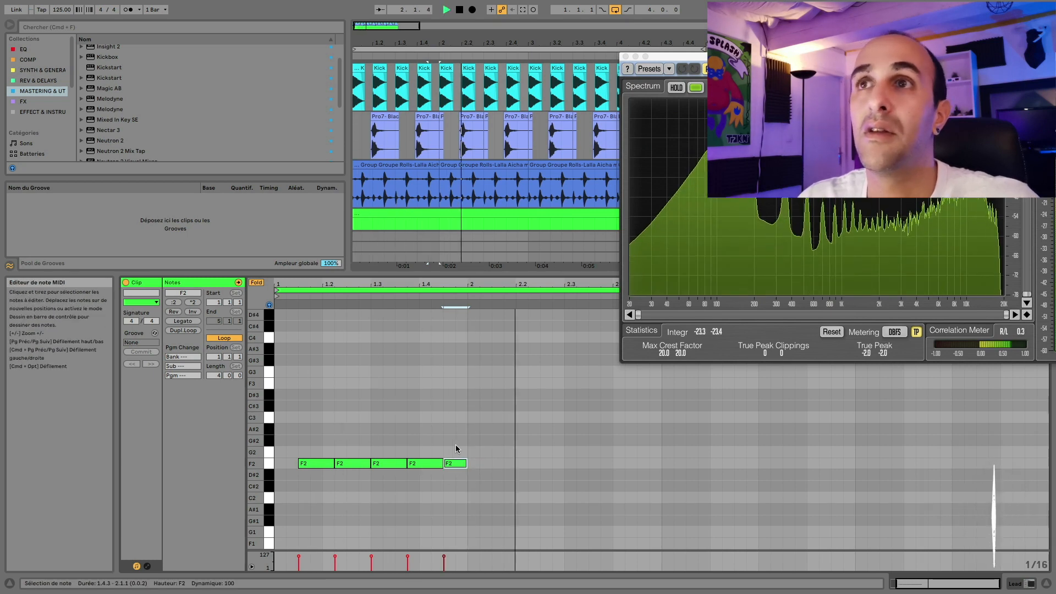
{"action": "left_click_drag", "start_coordinate": [466, 462], "coordinate": [317, 489]}
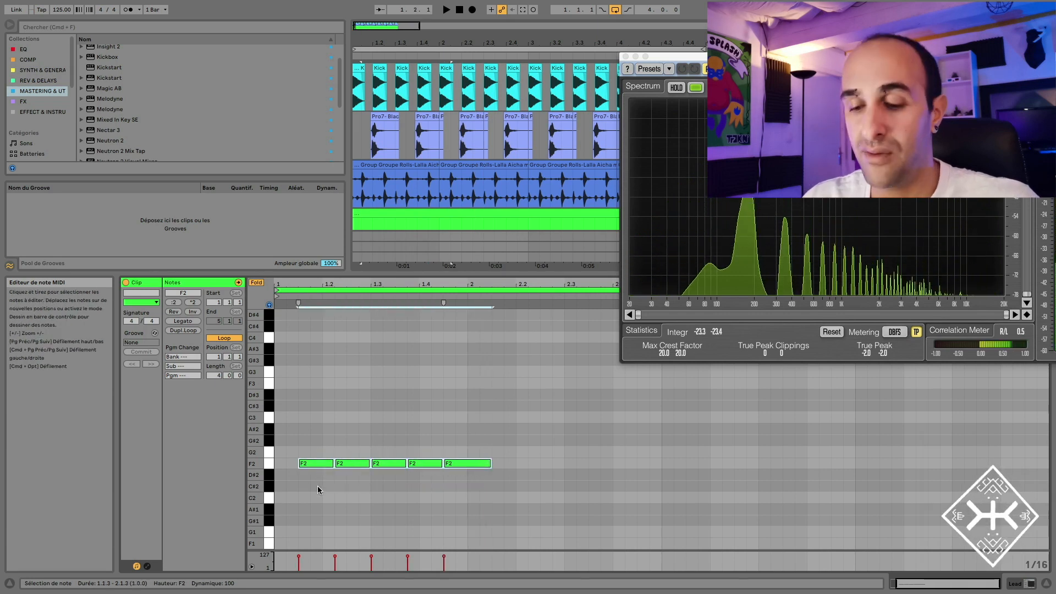
{"action": "key", "text": "super+d"}
{"action": "key", "text": "super+d"}
{"action": "key", "text": "super+d"}
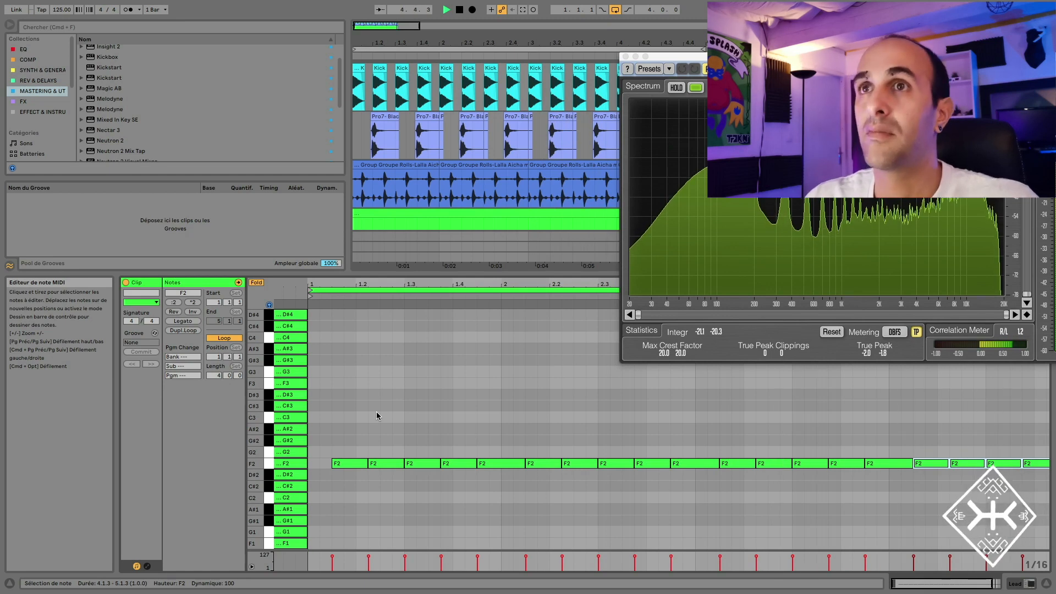
{"action": "key", "text": "space"}
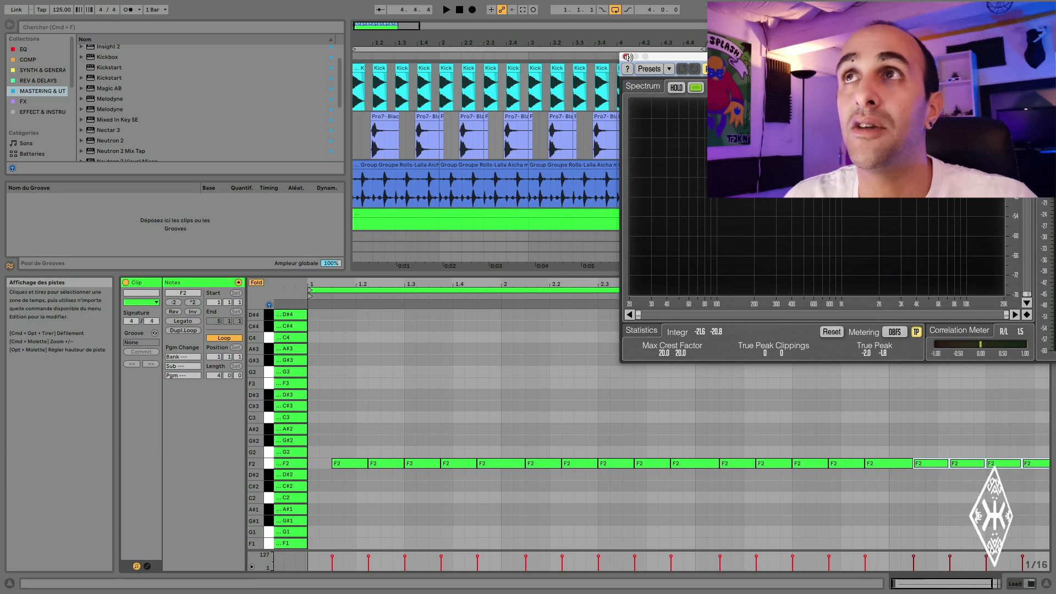
- Close the SPAN window and raise the Lead clip's second note, at 1.2.2, to C#3
{"action": "left_click", "coordinate": [627, 57]}
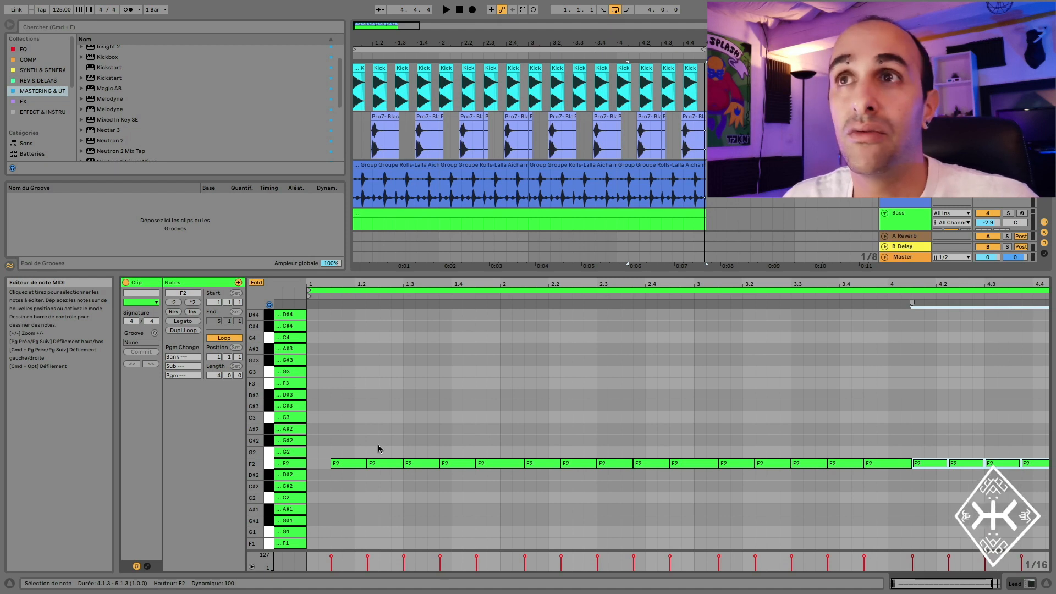
{"action": "left_click", "coordinate": [376, 463]}
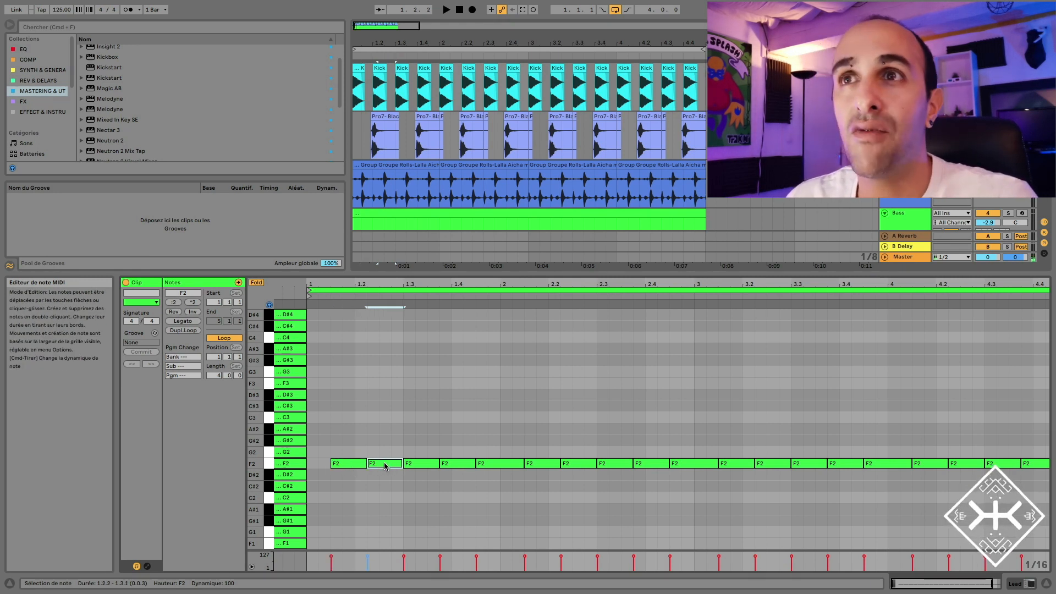
{"action": "key", "text": "Up"}
{"action": "key", "text": "Up"}
{"action": "key", "text": "Up"}
{"action": "key", "text": "Up"}
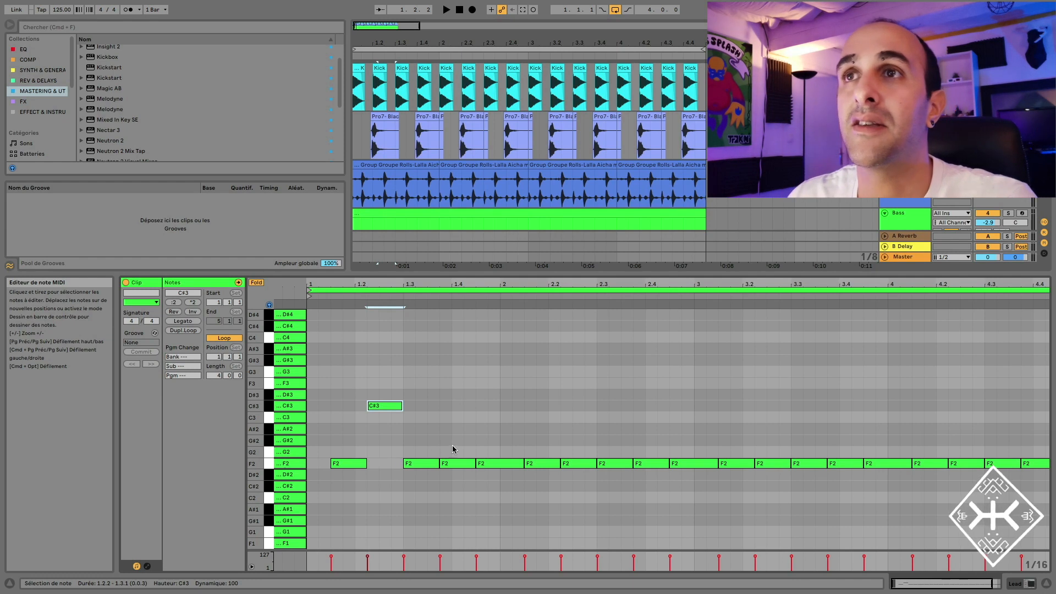
- Raise the F2 note at 1.3.4 to A#2 and the F2 note at 2.1.3 to G#2
{"action": "left_click", "coordinate": [455, 465]}
{"action": "key", "text": "Up"}
{"action": "key", "text": "Up"}
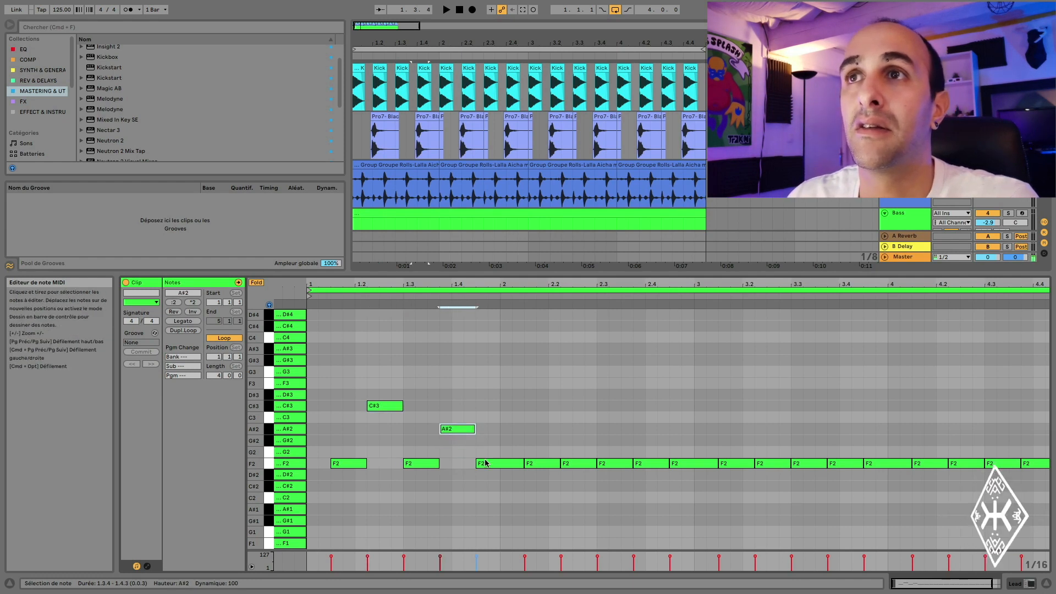
{"action": "left_click", "coordinate": [547, 465]}
{"action": "key", "text": "Up"}
{"action": "key", "text": "Up"}
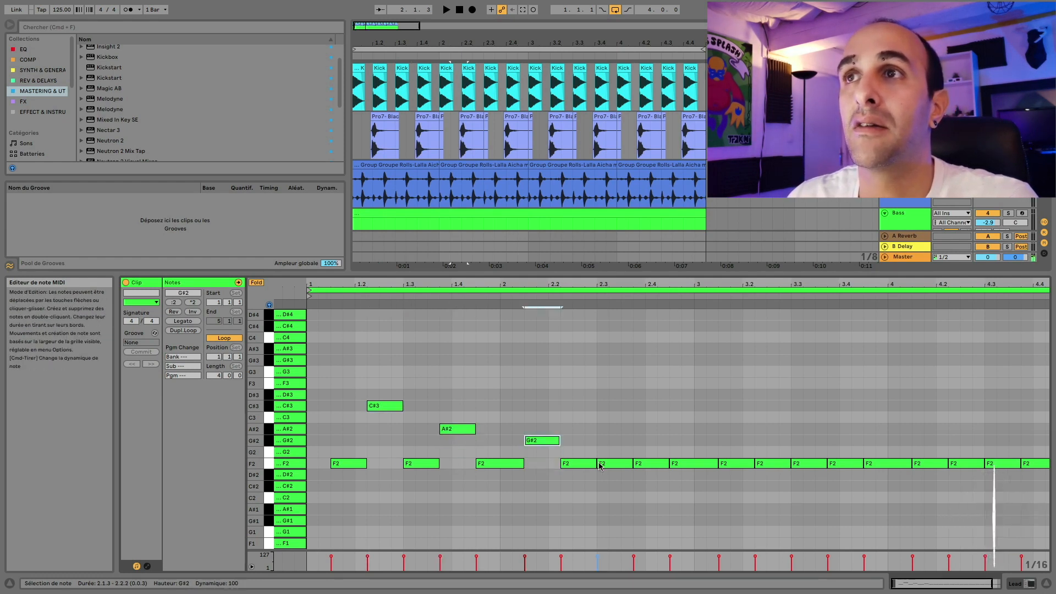
- Raise the F2 note at 2.3.1 to F3 and the F2 note at 2.4.3 to G2
{"action": "key", "text": "Up"}
{"action": "key", "text": "Up"}
{"action": "key", "text": "Up"}
{"action": "key", "text": "Up"}
{"action": "key", "text": "Up"}
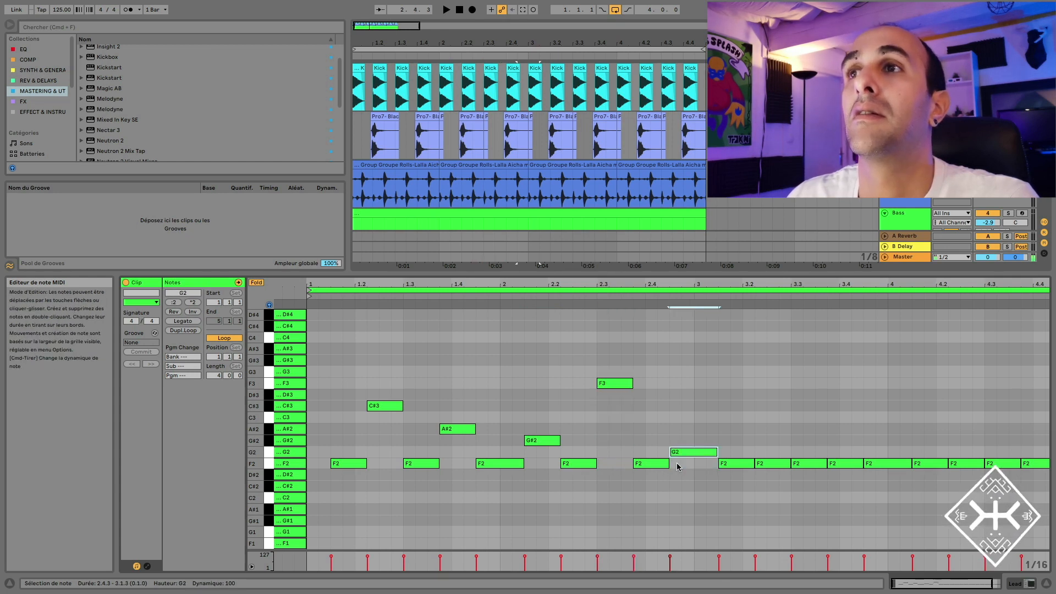
- Shorten the G2 note to end at bar 3 and lower the F3 note at 2.3.1 to C3, auditioning the phrase
{"action": "left_click_drag", "start_coordinate": [716, 452], "coordinate": [688, 452]}
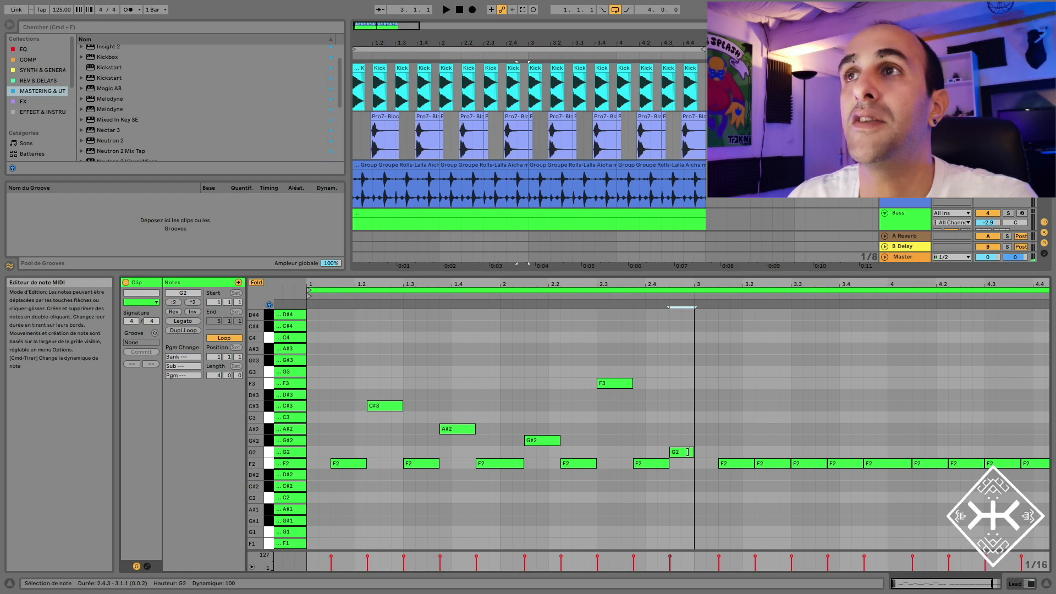
{"action": "key", "text": "space"}
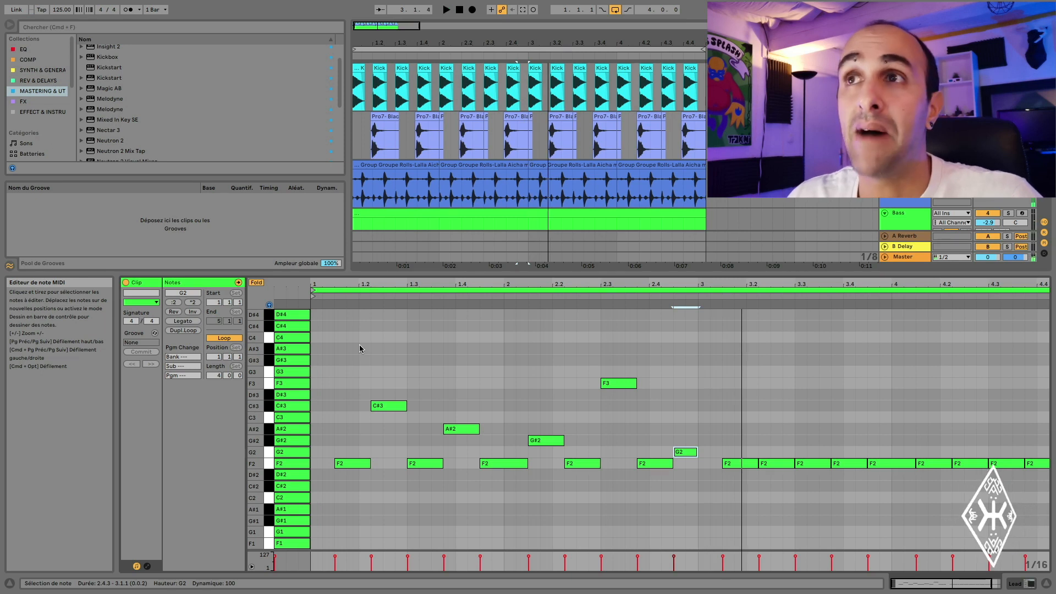
{"action": "left_click_drag", "start_coordinate": [625, 387], "coordinate": [625, 397]}
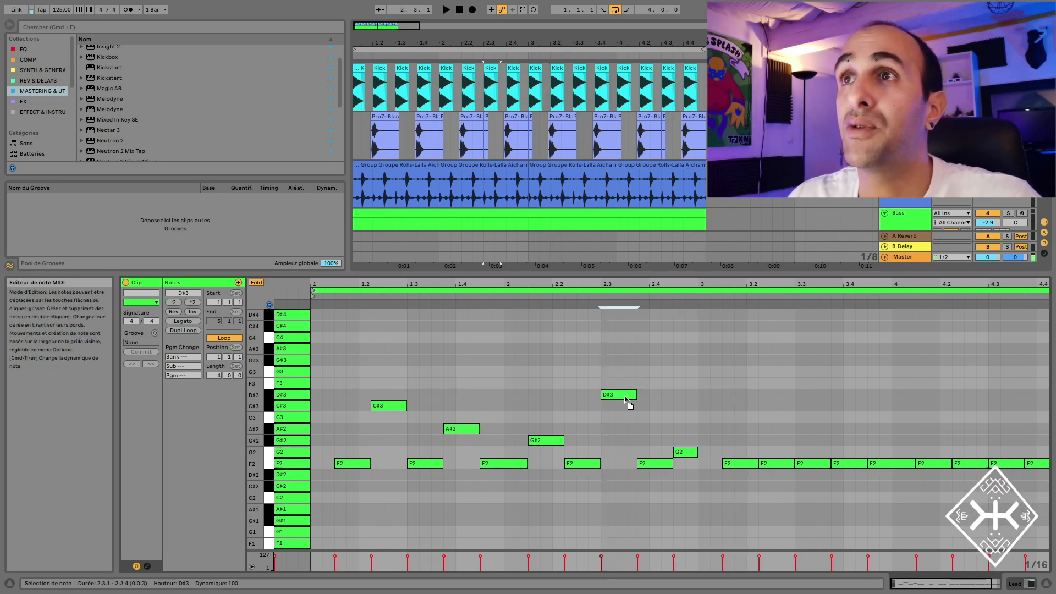
{"action": "key", "text": "space"}
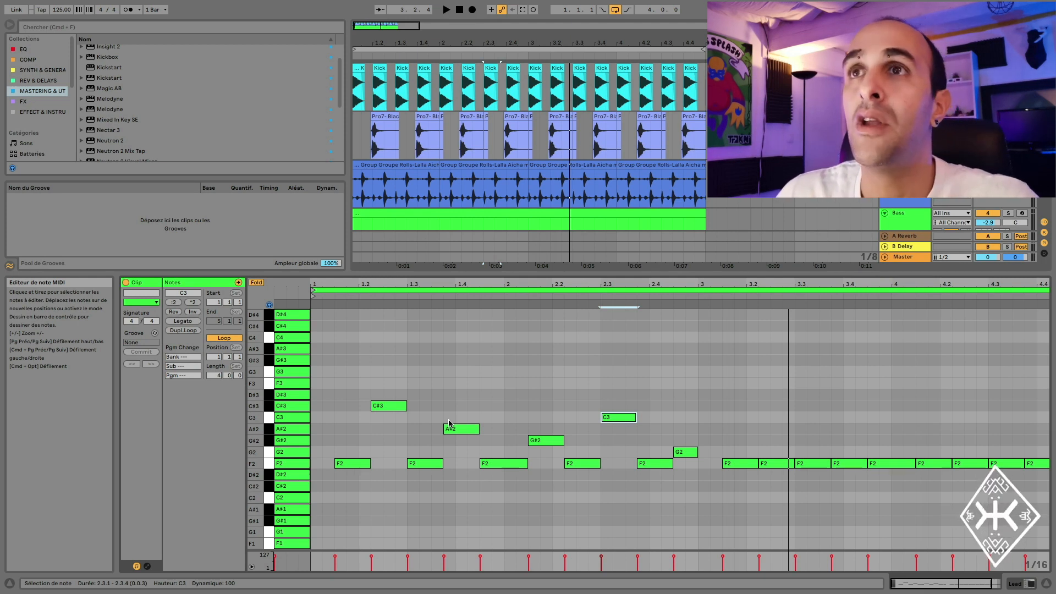
- Replace the F2 notes from 3.1.3 onward with a copy of the two-bar melody and delete the surplus F2 note at 4.4.3
{"action": "mouse_move", "coordinate": [737, 431]}
{"action": "left_mouse_down"}
{"action": "mouse_move", "coordinate": [950, 508]}
{"action": "mouse_move", "coordinate": [1044, 505]}
{"action": "left_mouse_up"}
{"action": "key", "text": "Delete"}
{"action": "left_click_drag", "start_coordinate": [690, 407], "coordinate": [732, 463]}
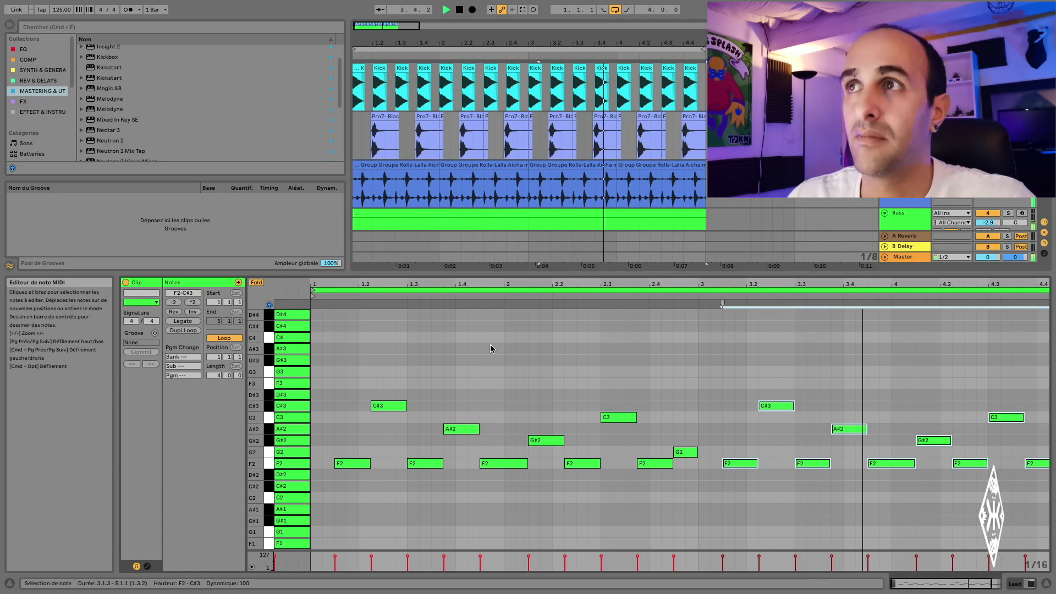
{"action": "key", "text": "space"}
{"action": "scroll", "coordinate": [831, 430], "scroll_direction": "right", "scroll_amount": 3}
{"action": "left_click", "coordinate": [1014, 463]}
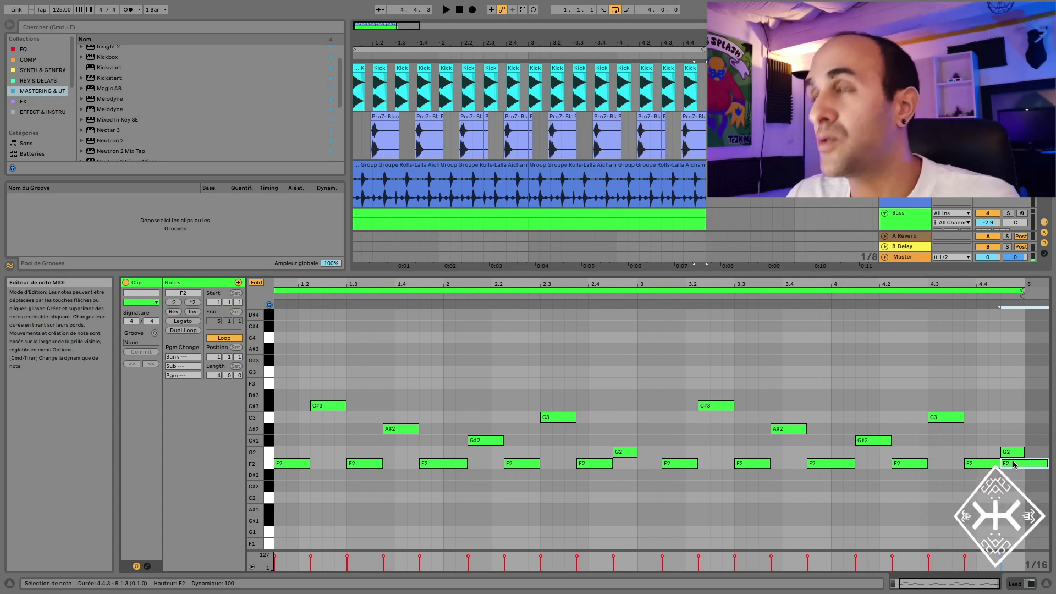
{"action": "key", "text": "Delete"}
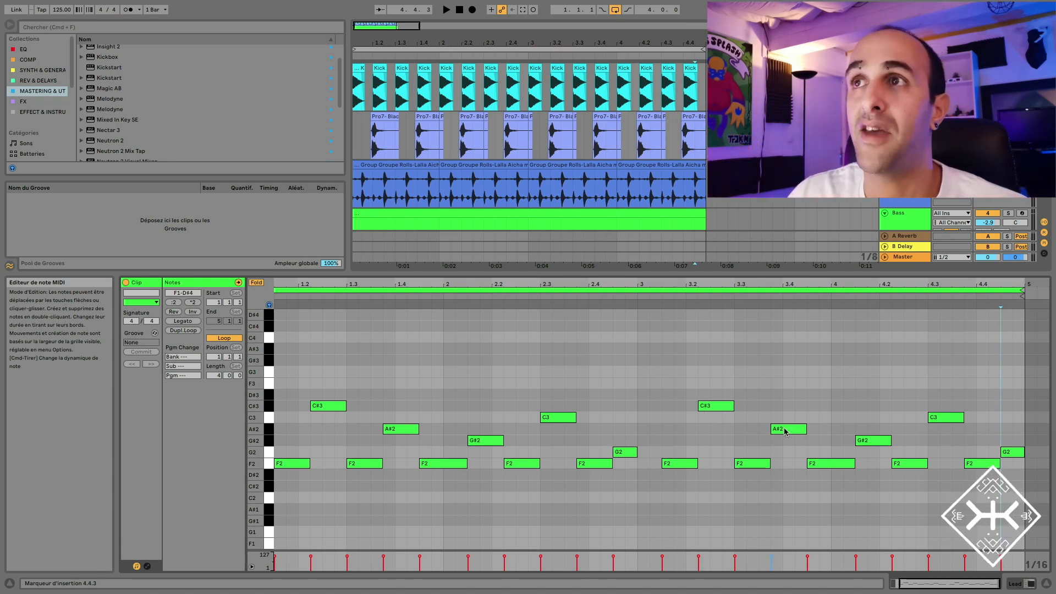
- Vary the copied phrase by moving its C#3 note to A#2, its A#2 note to D#3 and its G#2 note to F3
{"action": "left_click_drag", "start_coordinate": [713, 407], "coordinate": [718, 430]}
{"action": "left_click_drag", "start_coordinate": [791, 430], "coordinate": [792, 397]}
{"action": "left_click_drag", "start_coordinate": [867, 441], "coordinate": [873, 380]}
{"action": "left_click", "coordinate": [939, 418]}
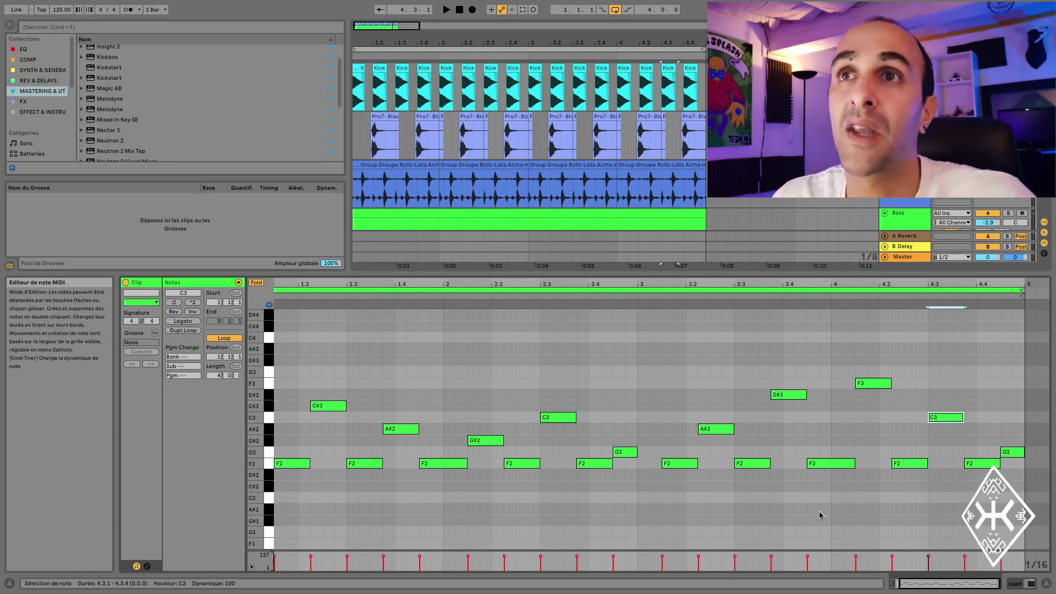
- Audition the F2, G#2, A#2 and C3 pitches used in the Lead melody
{"action": "left_click", "coordinate": [268, 466]}
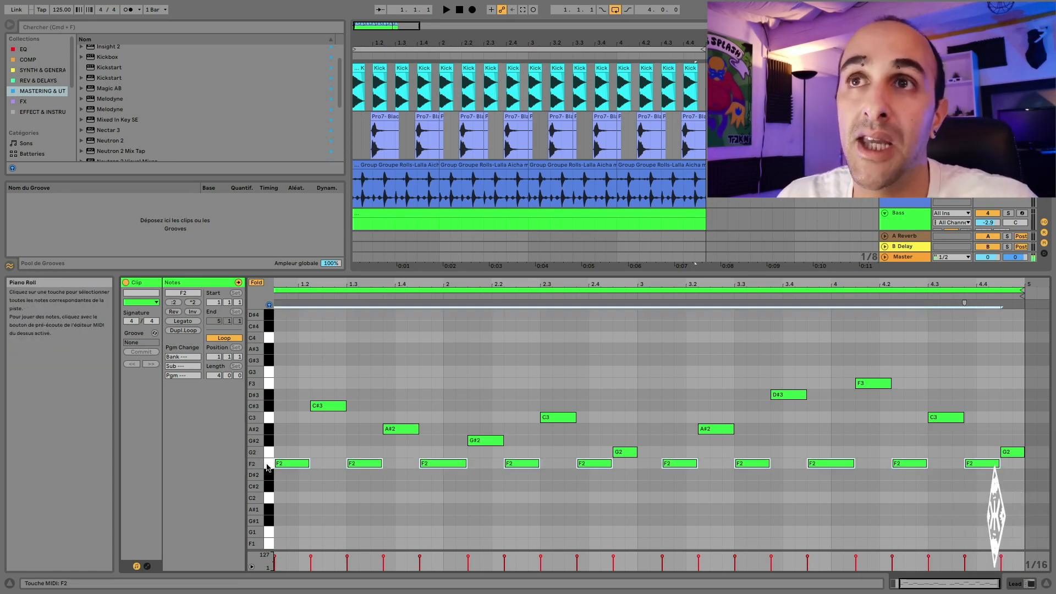
{"action": "left_click", "coordinate": [269, 440]}
{"action": "left_click", "coordinate": [269, 429]}
{"action": "left_click", "coordinate": [270, 417]}
{"action": "left_click", "coordinate": [269, 418]}
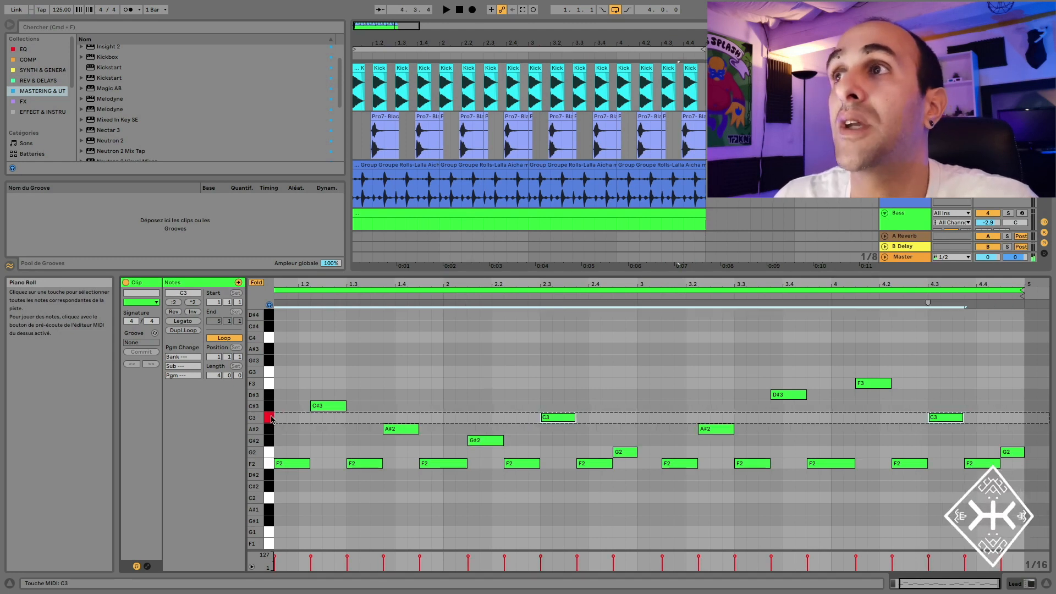
- Raise the final G2 note to C3, try G3 for the note at 4.3.1 and return it to C3, auditioning the melody
{"action": "left_click_drag", "start_coordinate": [1009, 453], "coordinate": [1011, 426]}
{"action": "left_click_drag", "start_coordinate": [945, 419], "coordinate": [949, 374]}
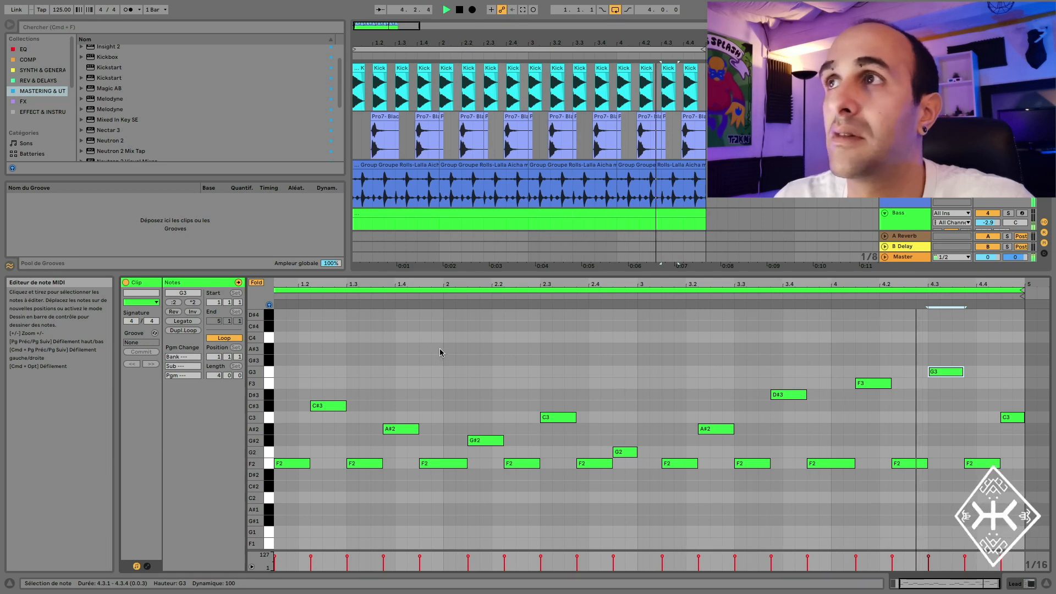
{"action": "left_click_drag", "start_coordinate": [947, 374], "coordinate": [944, 414]}
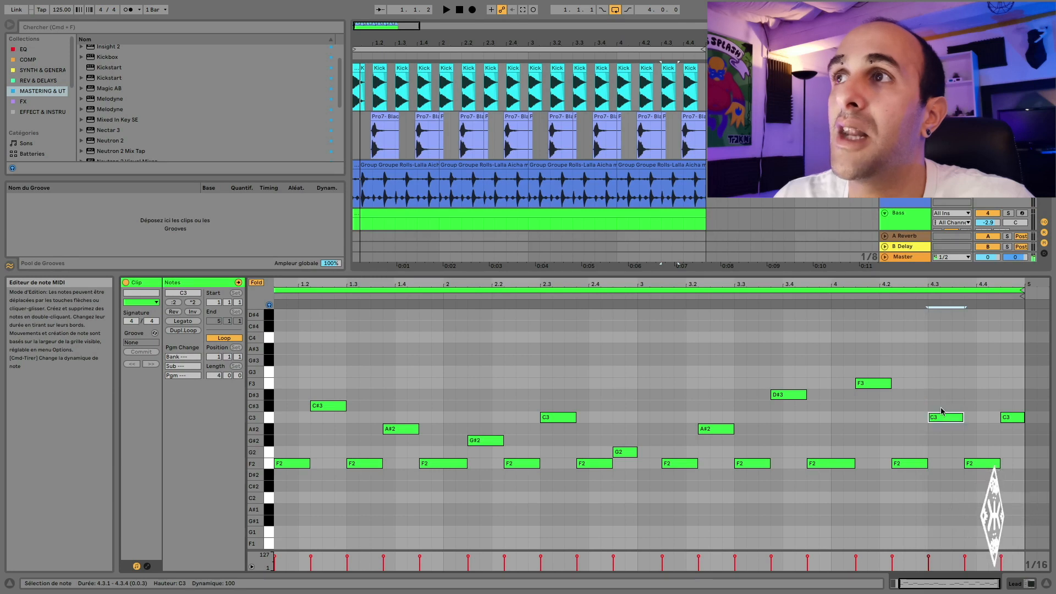
{"action": "key", "text": "space"}
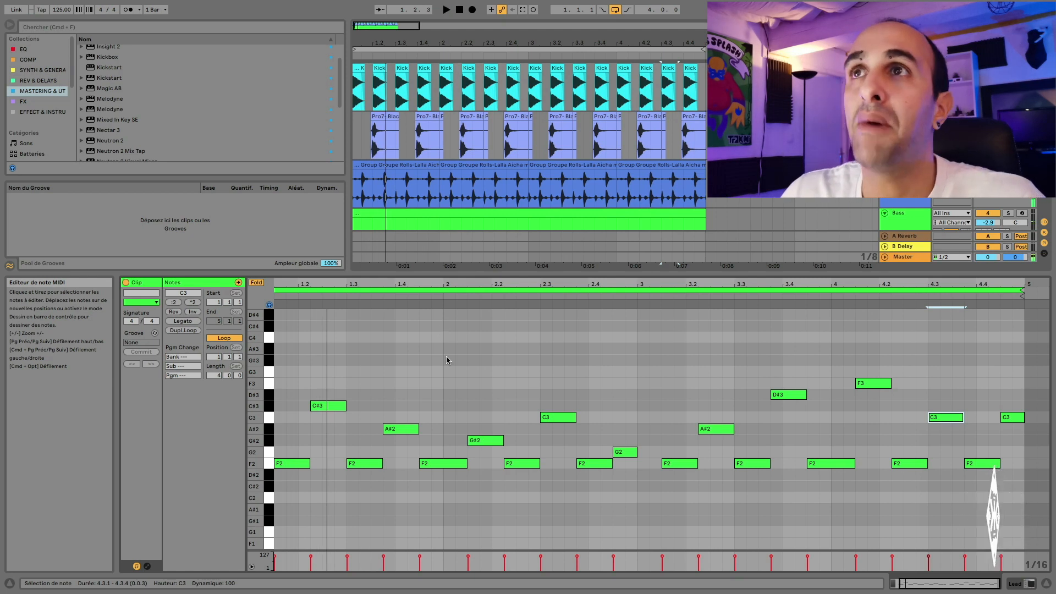
- Open the Lead track's Mini V3 synthesizer and check its Glide control
{"action": "scroll", "coordinate": [905, 217], "scroll_direction": "down", "scroll_amount": 3}
{"action": "left_click", "coordinate": [906, 201]}
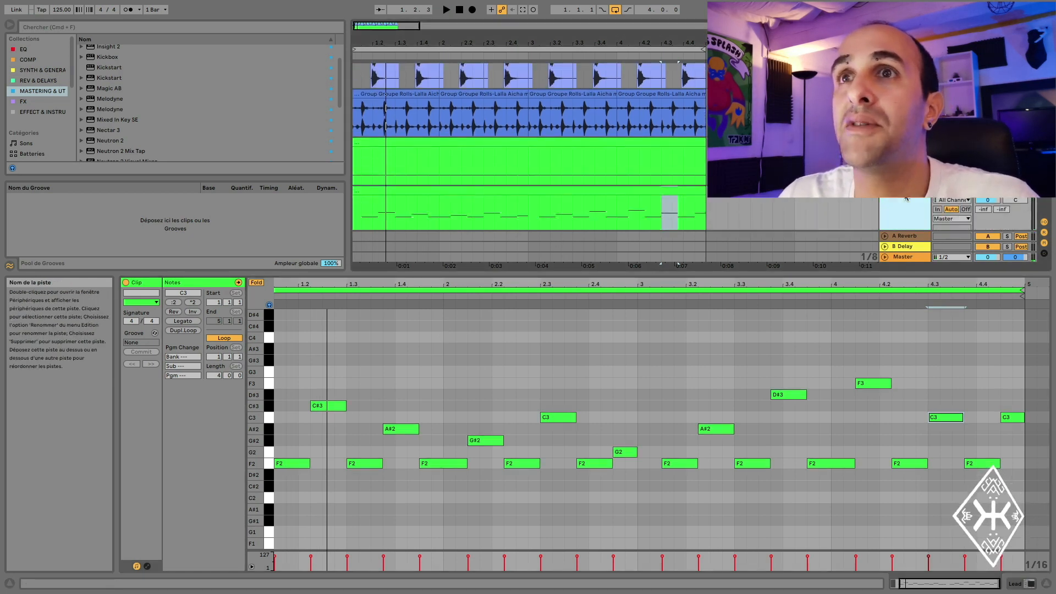
{"action": "double_click", "coordinate": [906, 199]}
{"action": "left_click", "coordinate": [151, 472]}
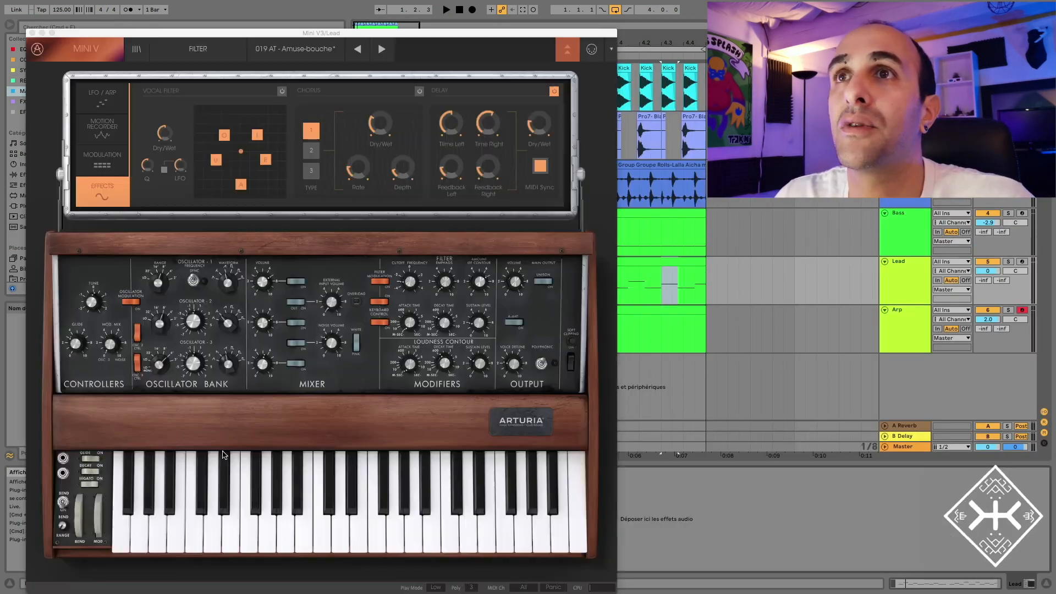
{"action": "left_click", "coordinate": [72, 351]}
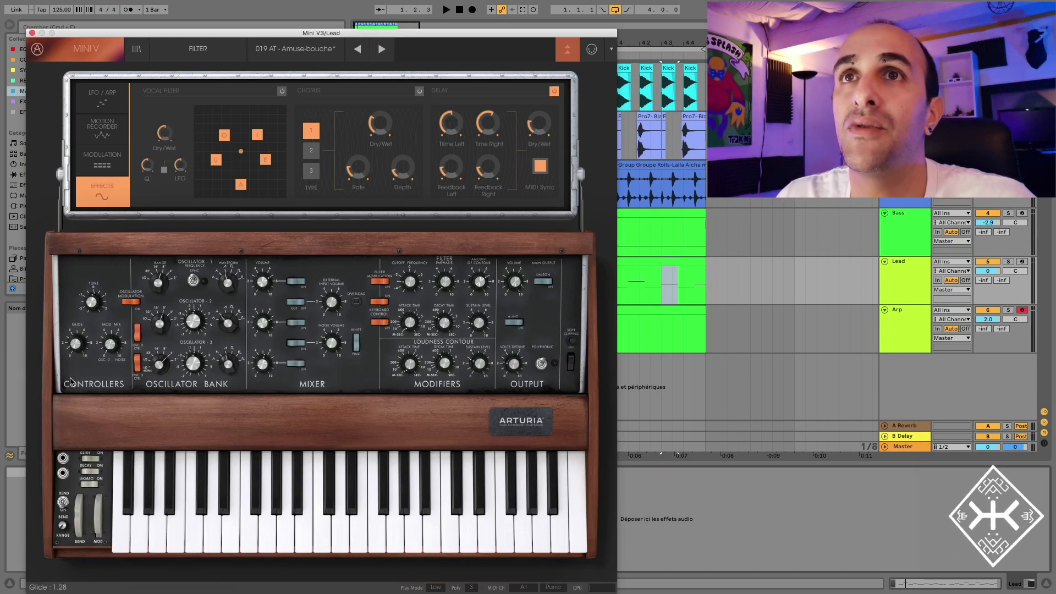
- Adjust the Lead synth's filter attack and decay times while the loop plays
{"action": "key", "text": "space"}
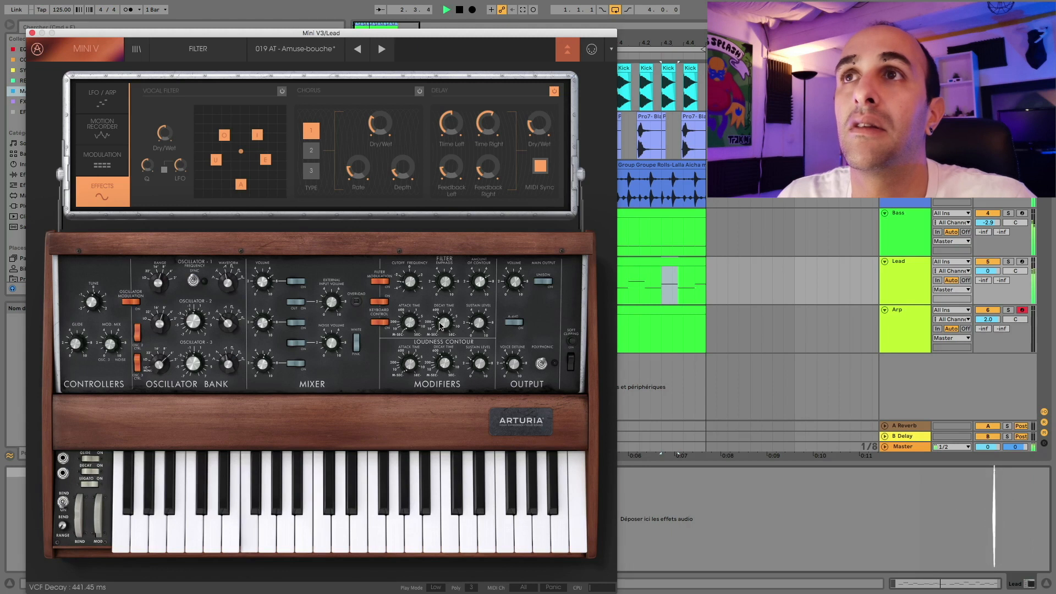
{"action": "mouse_move", "coordinate": [444, 319]}
{"action": "left_mouse_down"}
{"action": "mouse_move", "coordinate": [442, 328]}
{"action": "mouse_move", "coordinate": [450, 315]}
{"action": "left_mouse_up"}
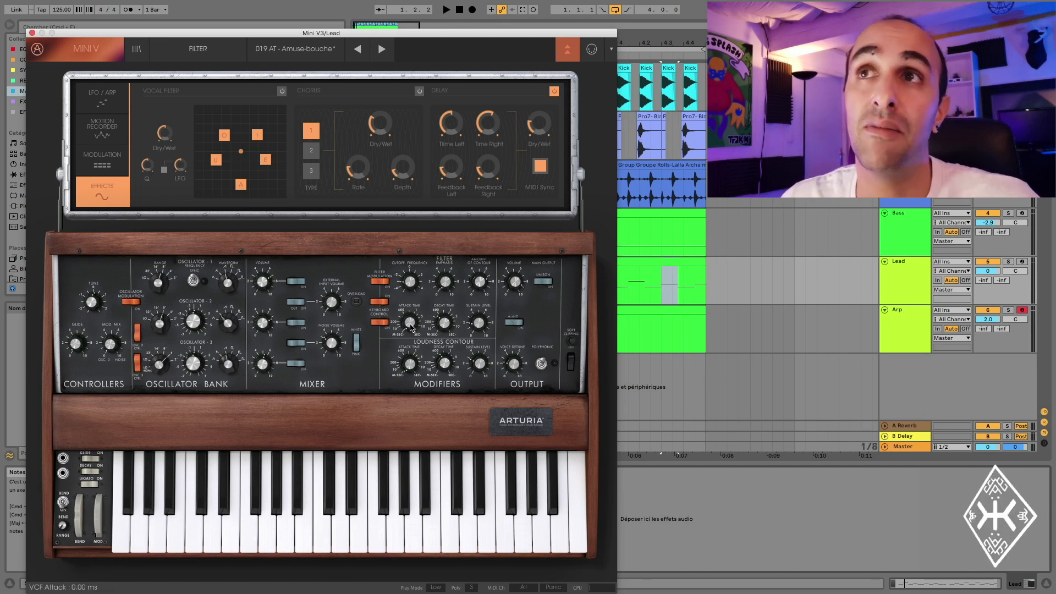
{"action": "key", "text": "space"}
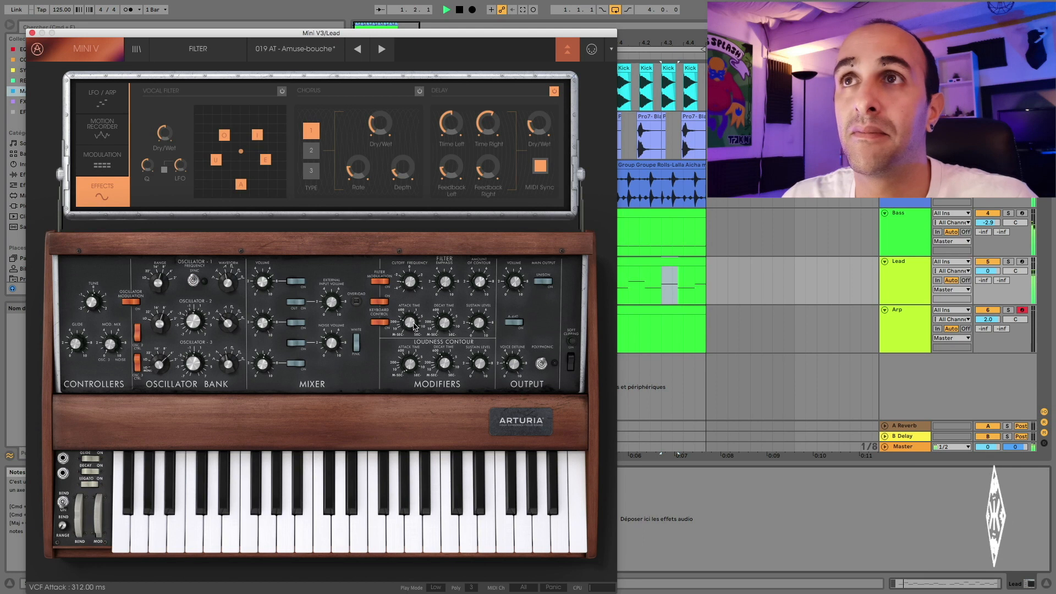
{"action": "left_click_drag", "start_coordinate": [451, 321], "coordinate": [446, 330]}
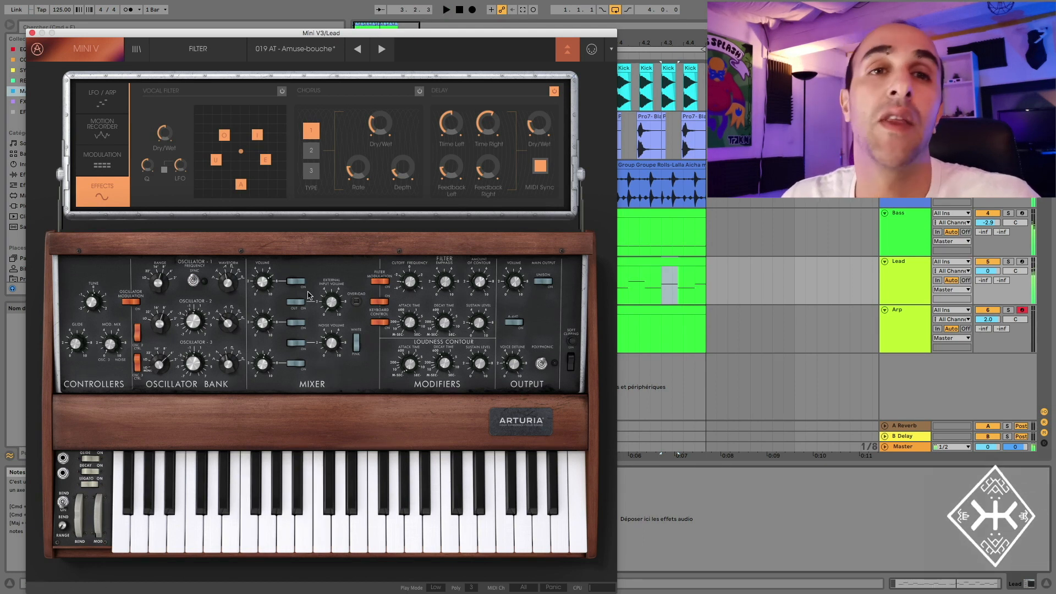
- Close the Lead synthesizer window and open the Arp track's clip in the note editor
{"action": "left_click", "coordinate": [31, 33]}
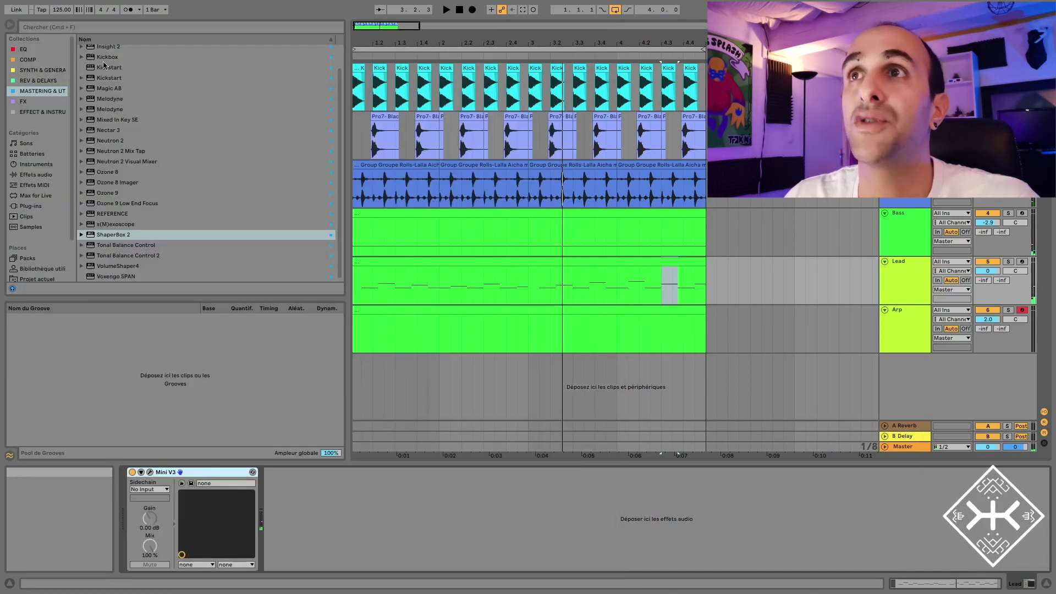
{"action": "double_click", "coordinate": [570, 312]}
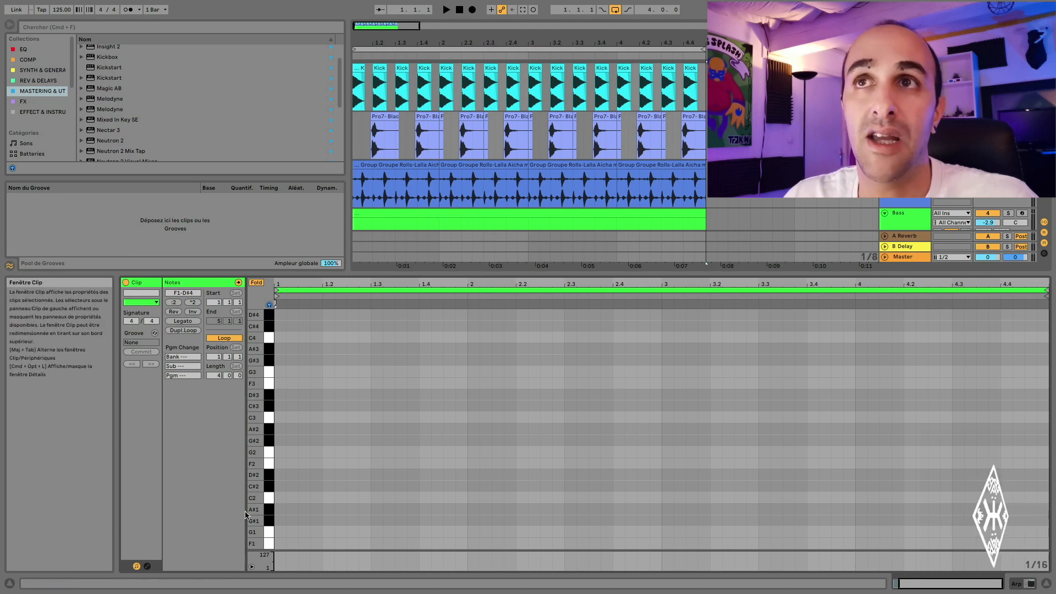
- Replace the F3 guide note ahead of bar 1 with a sixteenth note at -1.4.3 in the Arp clip
{"action": "scroll", "coordinate": [371, 454], "scroll_direction": "left", "scroll_amount": 2}
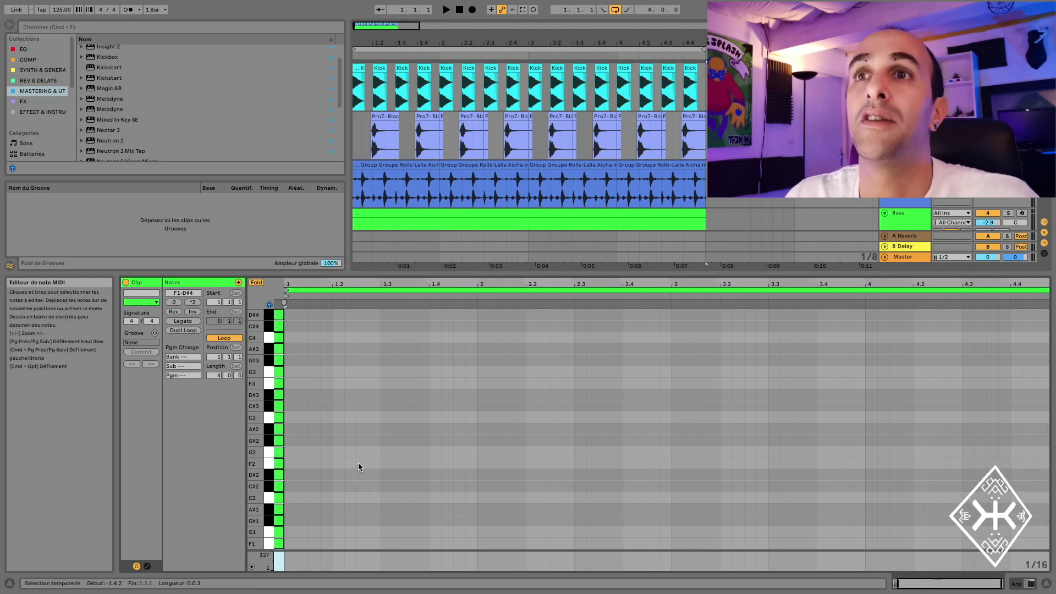
{"action": "scroll", "coordinate": [359, 462], "scroll_direction": "right", "scroll_amount": 2}
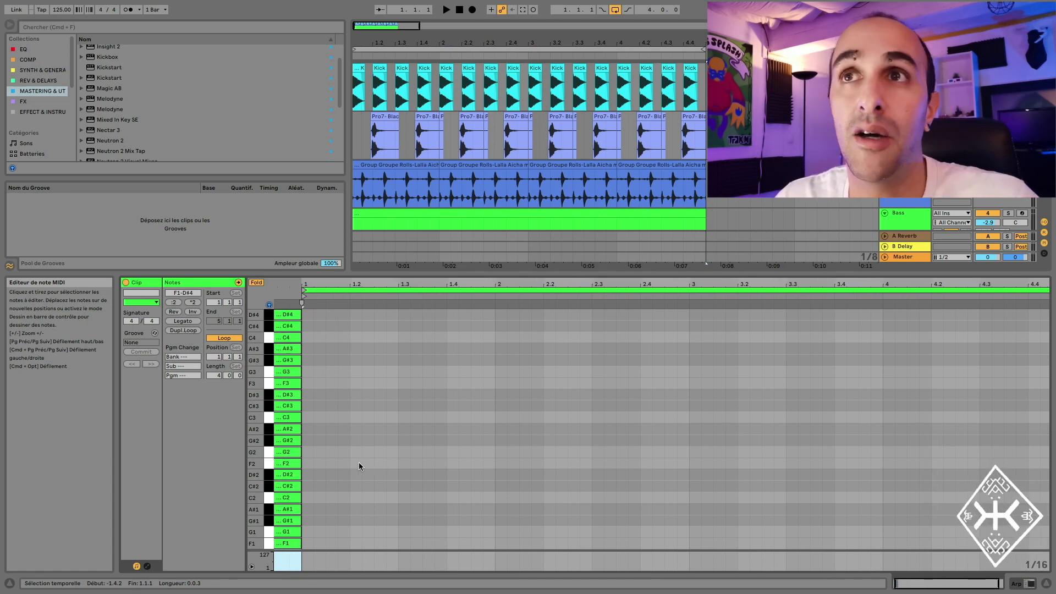
{"action": "double_click", "coordinate": [289, 383]}
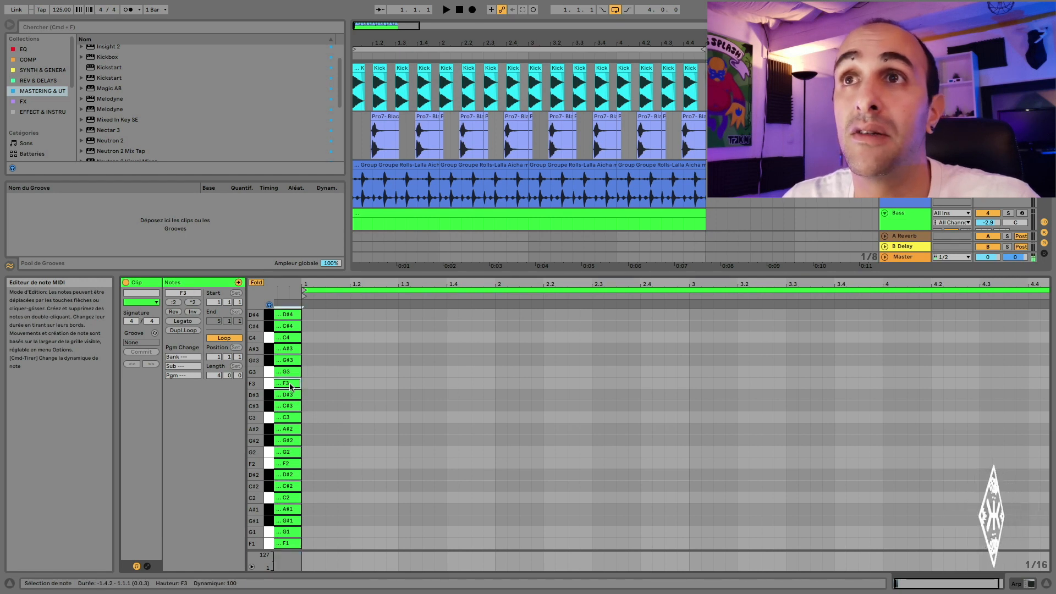
{"action": "double_click", "coordinate": [284, 383]}
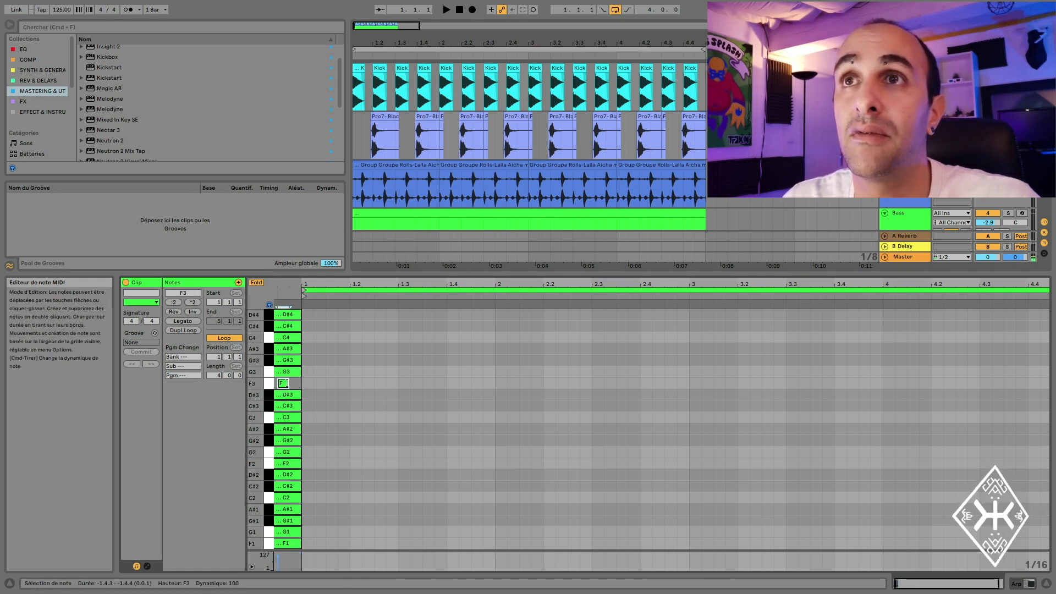
- Open Voxengo SPAN from the Master track and audition F3 and D#4 from the Arp clip's piano roll to check their spectrum
{"action": "left_click", "coordinate": [906, 256]}
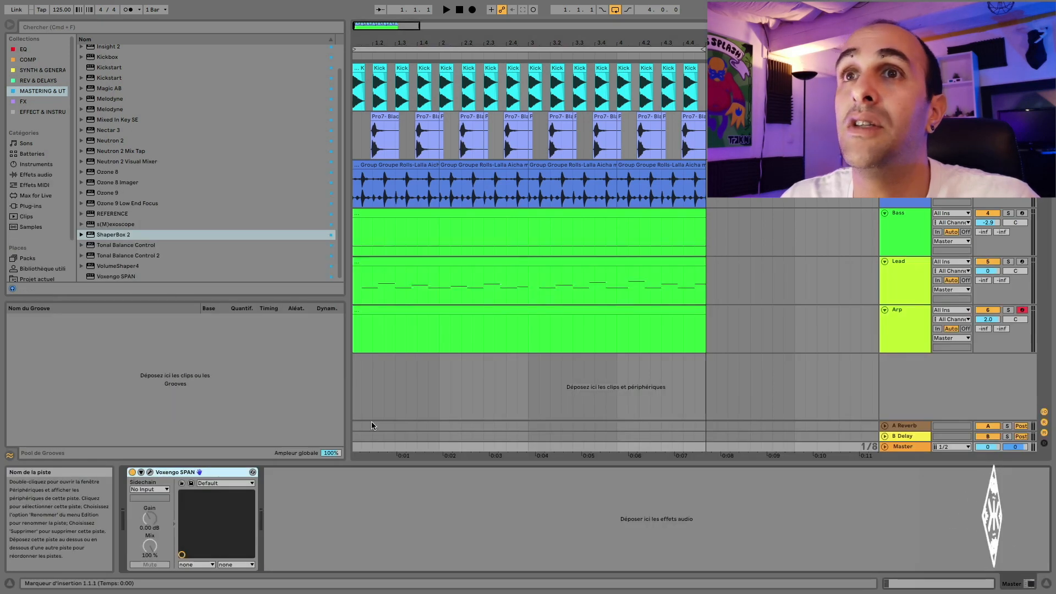
{"action": "left_click", "coordinate": [149, 471]}
{"action": "left_click", "coordinate": [405, 318]}
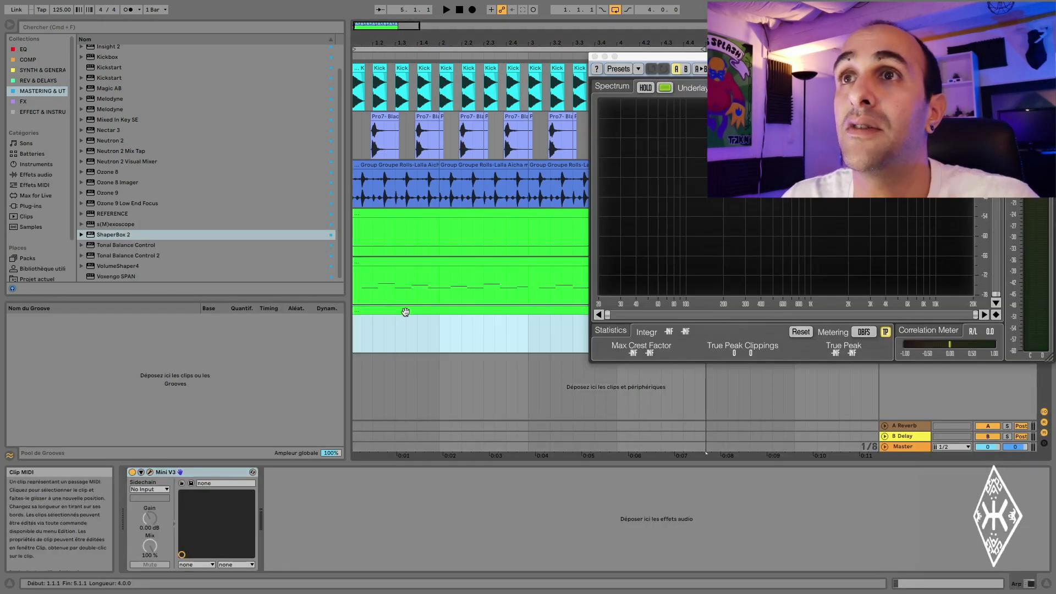
{"action": "double_click", "coordinate": [400, 319]}
{"action": "left_click", "coordinate": [270, 389]}
{"action": "left_click", "coordinate": [270, 389]}
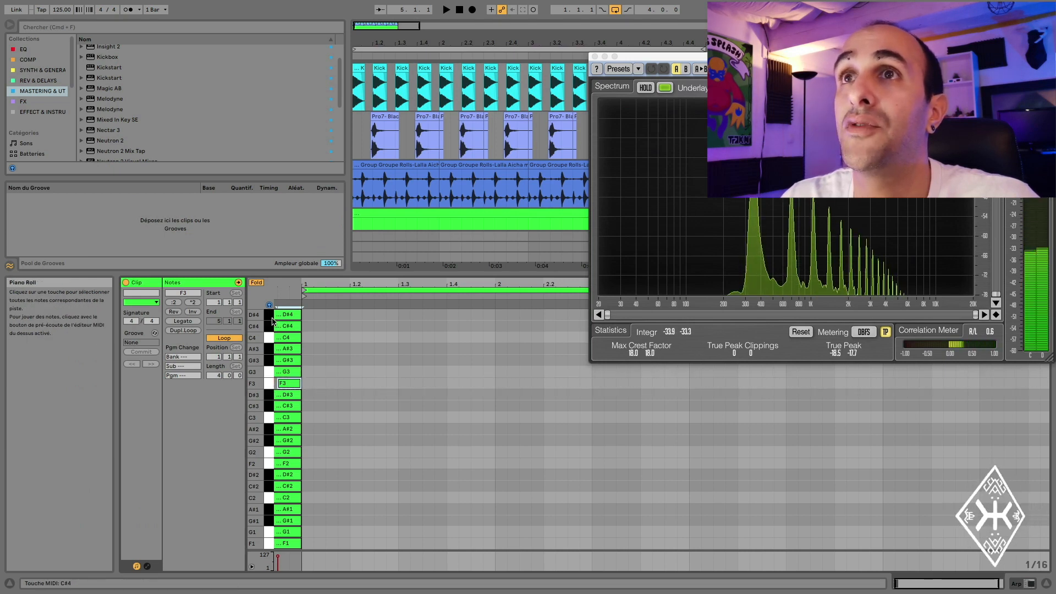
{"action": "left_click", "coordinate": [270, 316]}
{"action": "left_click", "coordinate": [267, 387]}
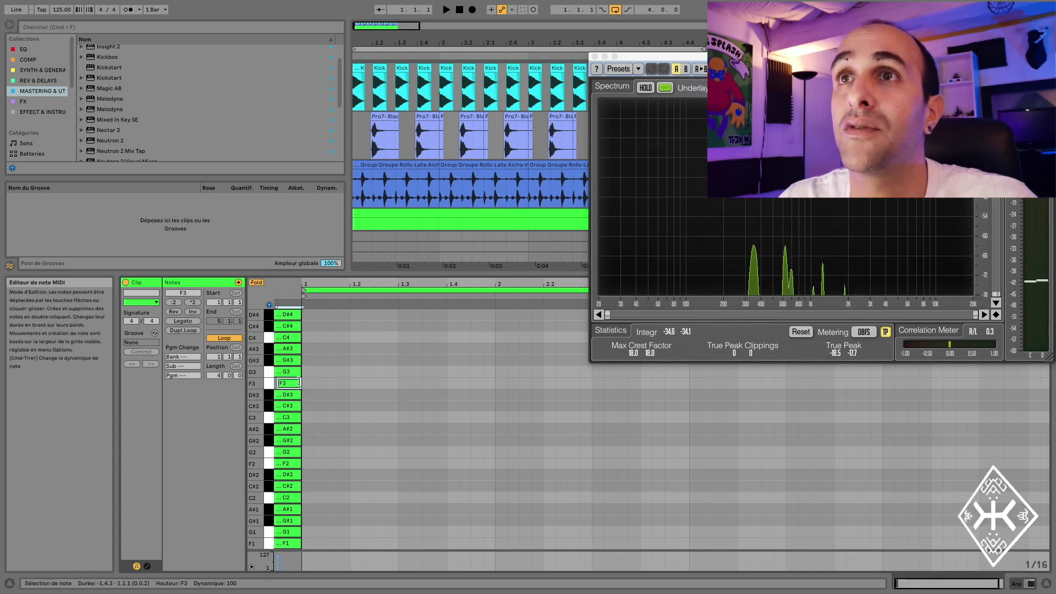
- Add a sixteenth-note F3 at 1.1.1 in the Arp clip, close the spectrum analyzer and select the Arp track
{"action": "double_click", "coordinate": [305, 383]}
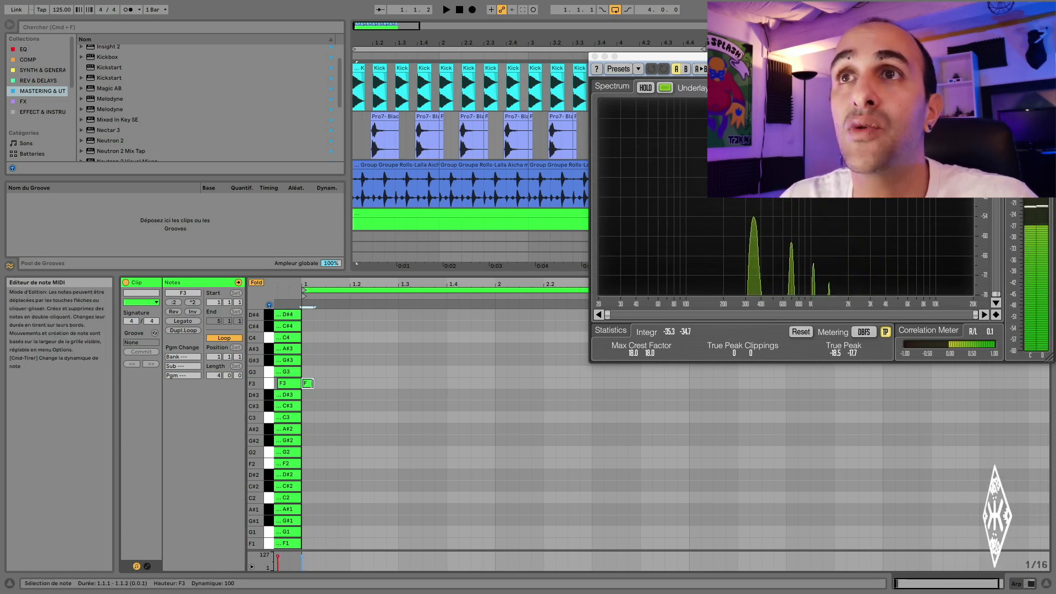
{"action": "left_click", "coordinate": [594, 57]}
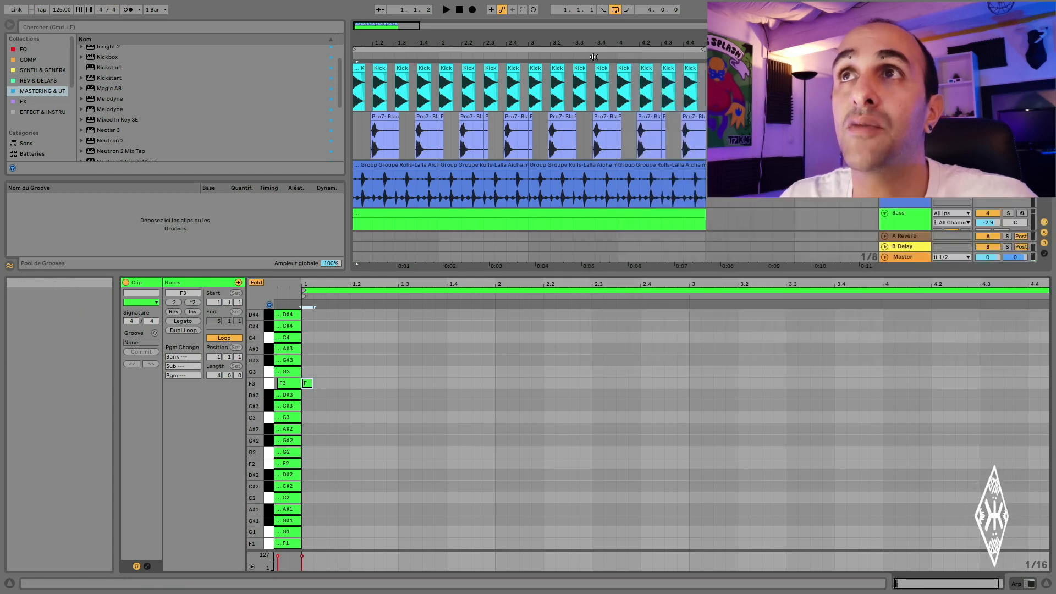
{"action": "left_click", "coordinate": [905, 174]}
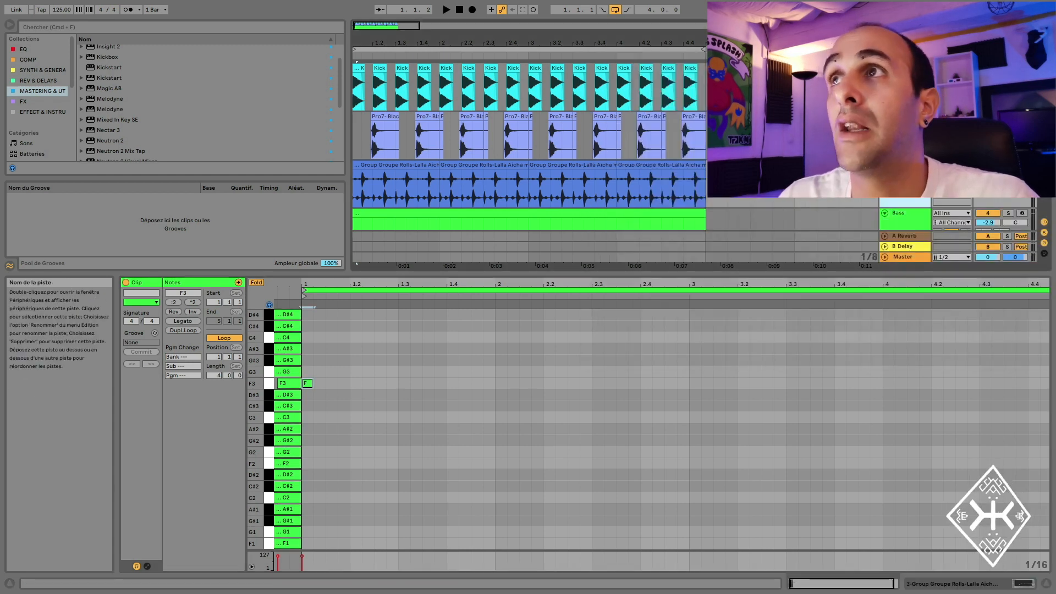
{"action": "scroll", "coordinate": [528, 143], "scroll_direction": "down", "scroll_amount": 4}
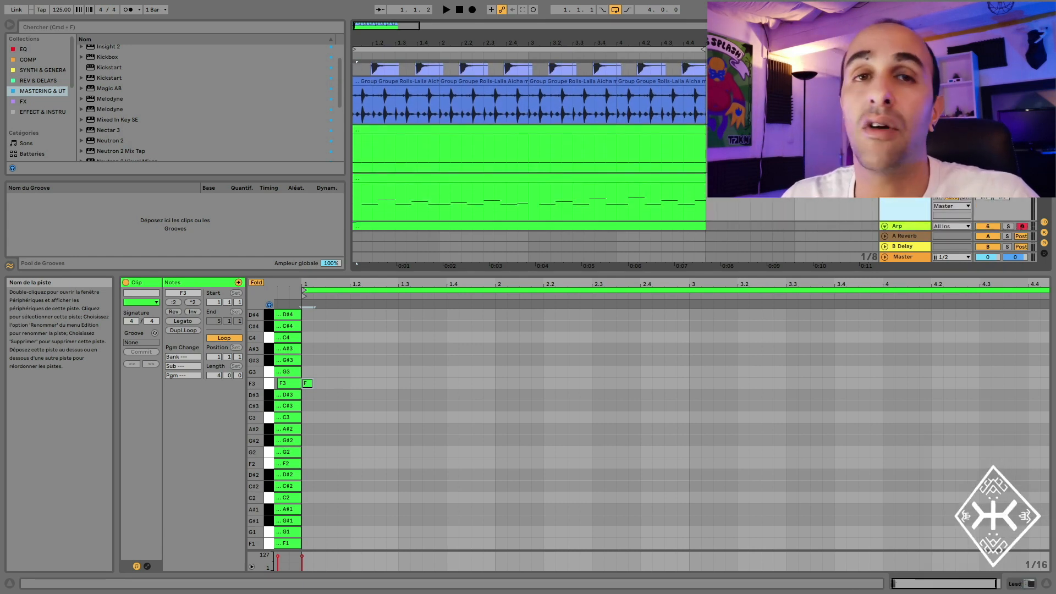
{"action": "scroll", "coordinate": [900, 205], "scroll_direction": "down", "scroll_amount": 2}
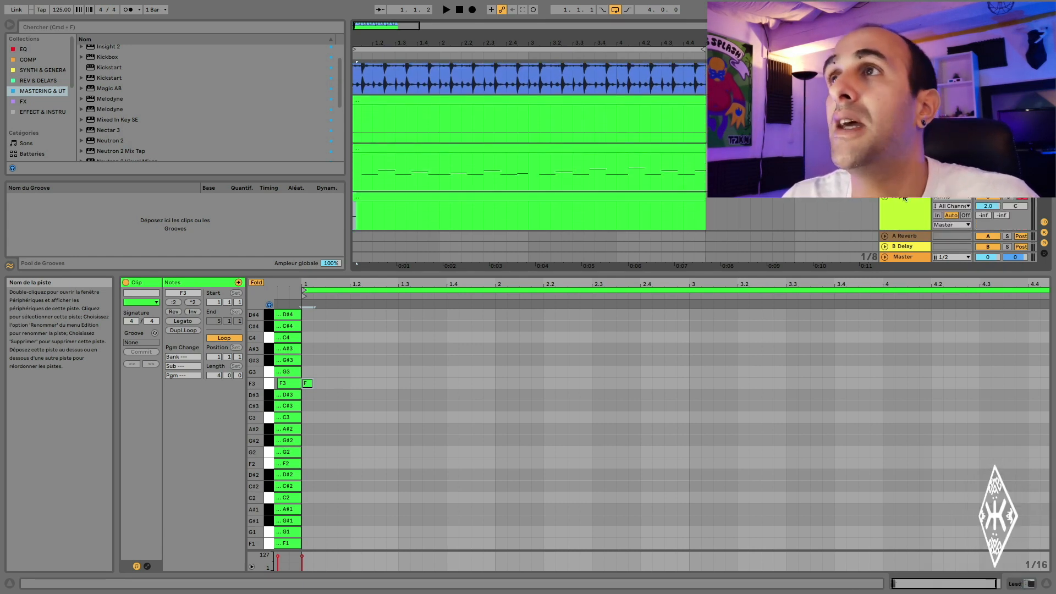
{"action": "left_click", "coordinate": [900, 205]}
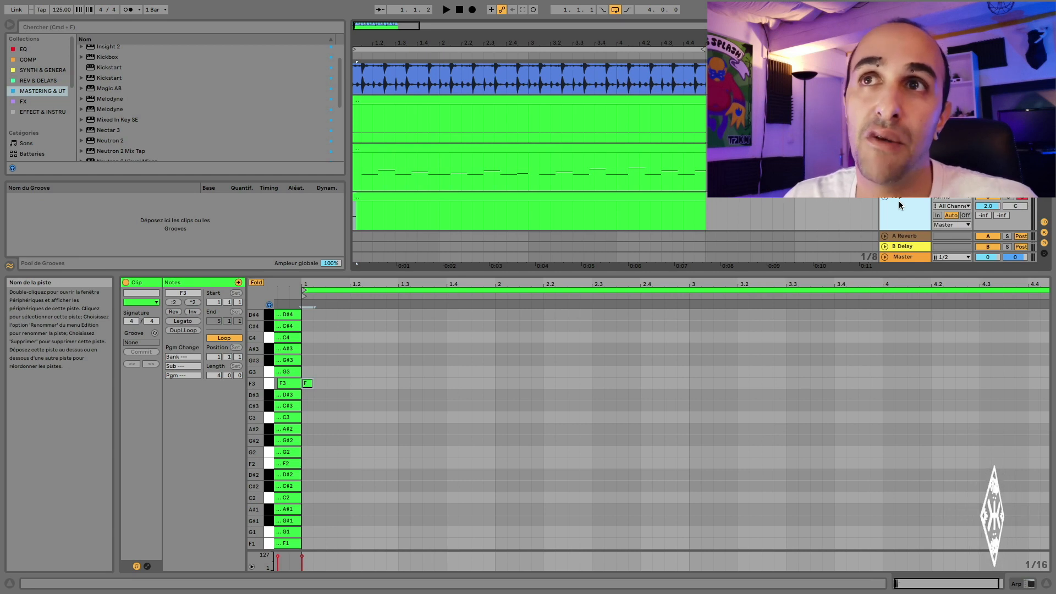
- Duplicate the F3 sixteenth note at 1.1.1 repeatedly to build a continuous run of sixteenths into bar 3
{"action": "left_click", "coordinate": [307, 384]}
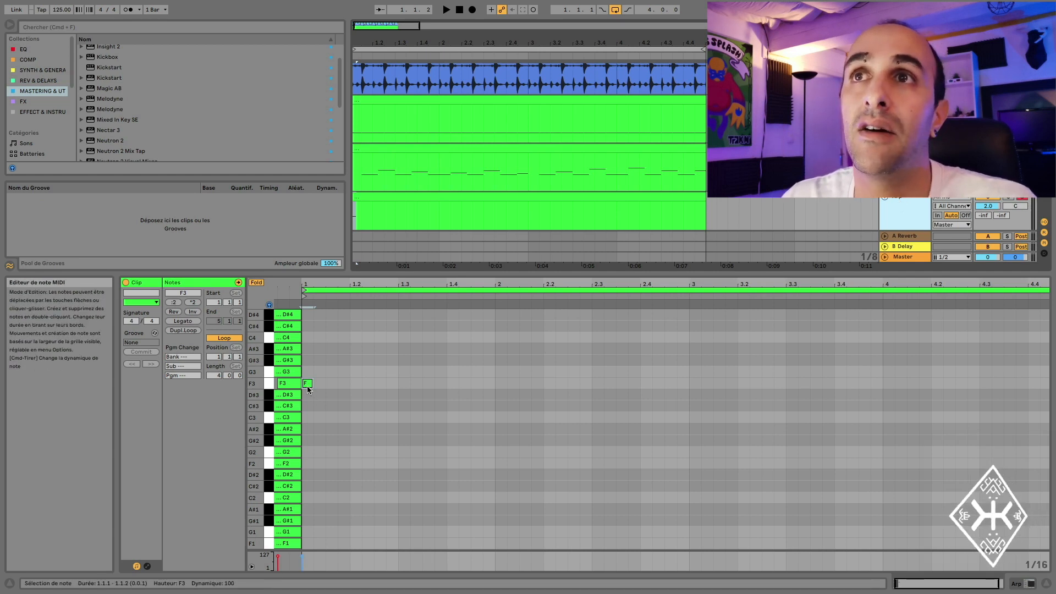
{"action": "key", "text": "super+d"}
{"action": "key", "text": "super+d"}
{"action": "key", "text": "super+d"}
{"action": "key", "text": "super+d"}
{"action": "key", "text": "super+d"}
{"action": "key", "text": "super+d"}
{"action": "key", "text": "super+d"}
{"action": "key", "text": "super+d"}
{"action": "key", "text": "super+d"}
{"action": "key", "text": "super+d"}
{"action": "key", "text": "super+d"}
{"action": "key", "text": "super+d"}
{"action": "key", "text": "super+d"}
{"action": "key", "text": "super+d"}
{"action": "key", "text": "super+d"}
{"action": "key", "text": "super+d"}
{"action": "key", "text": "super+d"}
{"action": "key", "text": "super+d"}
{"action": "key", "text": "super+d"}
{"action": "key", "text": "super+d"}
{"action": "key", "text": "super+d"}
{"action": "key", "text": "super+d"}
{"action": "key", "text": "super+d"}
{"action": "key", "text": "super+d"}
{"action": "key", "text": "super+d"}
{"action": "key", "text": "super+d"}
{"action": "key", "text": "super+d"}
{"action": "key", "text": "super+d"}
{"action": "key", "text": "super+d"}
{"action": "key", "text": "super+d"}
{"action": "key", "text": "super+d"}
{"action": "key", "text": "super+d"}
{"action": "key", "text": "super+d"}
{"action": "key", "text": "super+d"}
{"action": "key", "text": "super+d"}
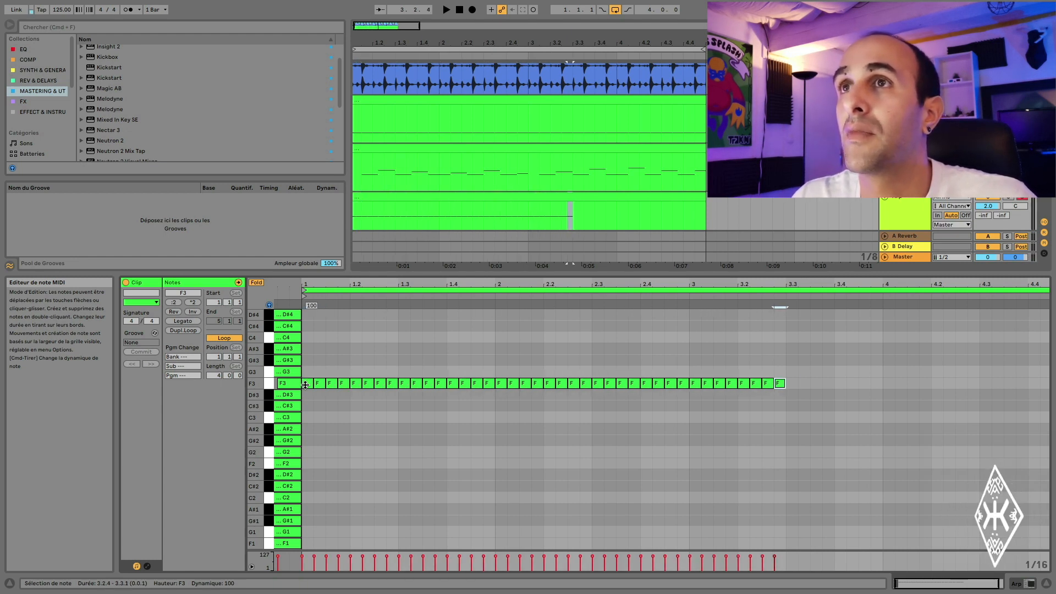
{"action": "key", "text": "super+d"}
- Undo the surplus F3 duplicates so the sixteenth-note run ends with bar 1
{"action": "key", "text": "super+z"}
{"action": "key", "text": "super+z"}
{"action": "key", "text": "super+z"}
{"action": "key", "text": "super+z"}
{"action": "key", "text": "super+z"}
{"action": "key", "text": "super+z"}
{"action": "key", "text": "super+z"}
{"action": "key", "text": "super+z"}
{"action": "key", "text": "super+z"}
{"action": "key", "text": "super+z"}
{"action": "key", "text": "super+z"}
{"action": "key", "text": "super+z"}
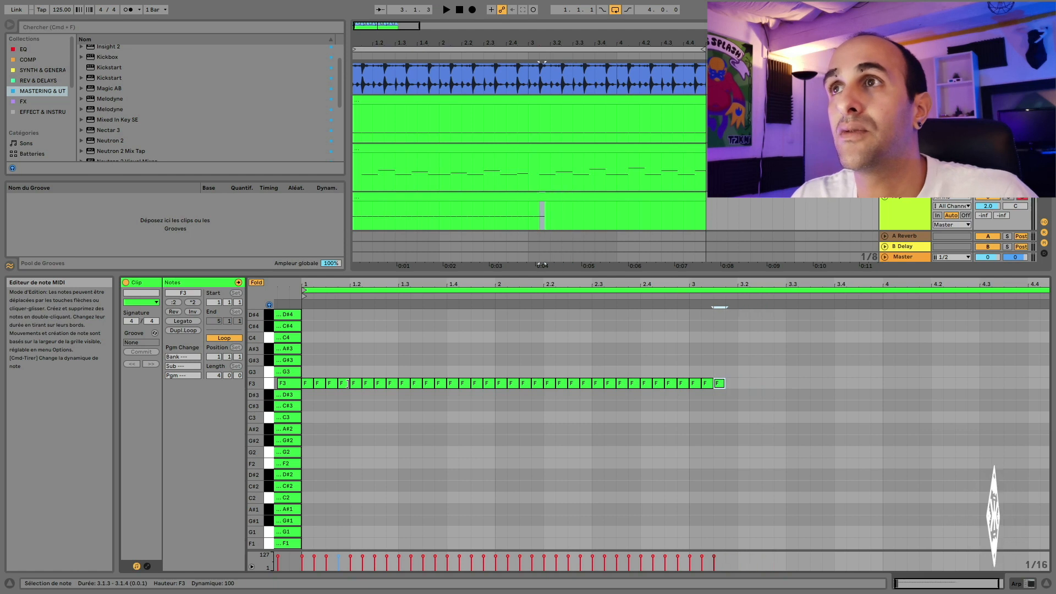
{"action": "key", "text": "super+z"}
{"action": "key", "text": "super+z"}
{"action": "key", "text": "super+z"}
{"action": "key", "text": "super+z"}
{"action": "key", "text": "super+z"}
{"action": "key", "text": "super+z"}
{"action": "key", "text": "super+z"}
{"action": "key", "text": "super+z"}
{"action": "key", "text": "super+z"}
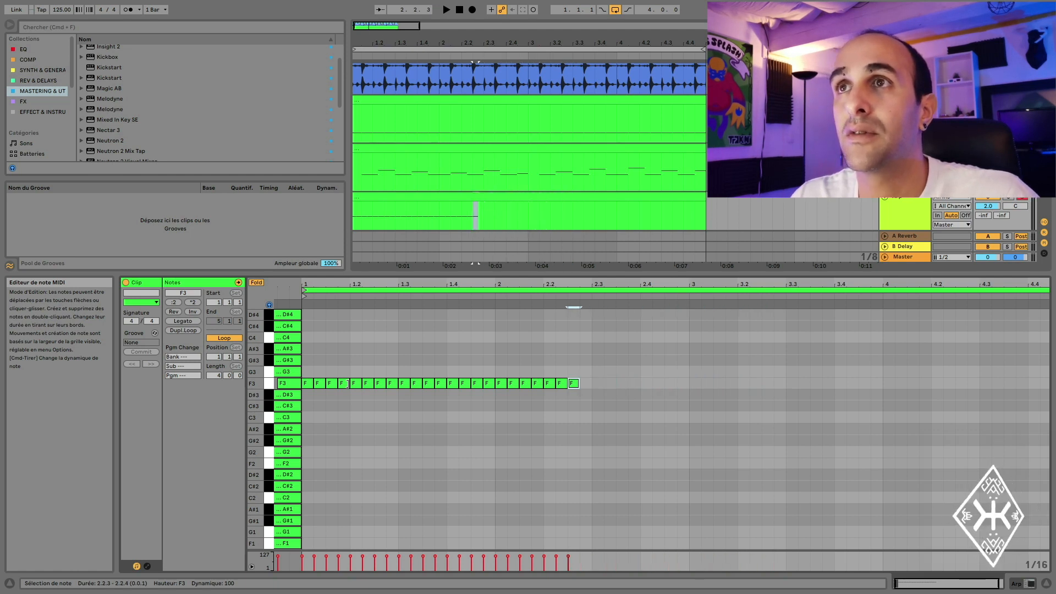
{"action": "key", "text": "super+z"}
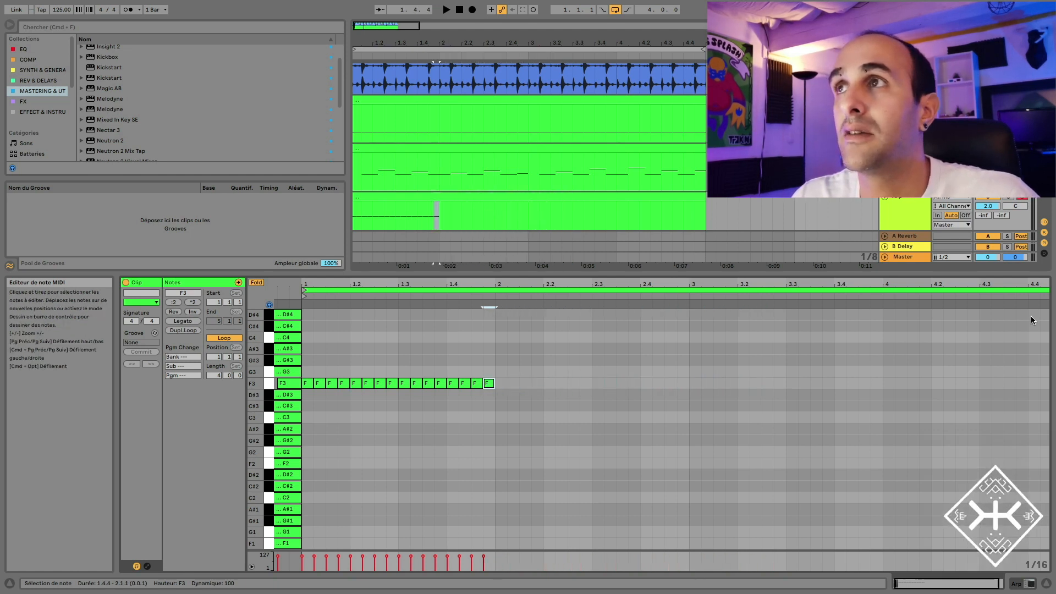
- Shorten the Arp clip's loop to one bar, ending at 2.1.1
{"action": "left_click_drag", "start_coordinate": [954, 283], "coordinate": [962, 275]}
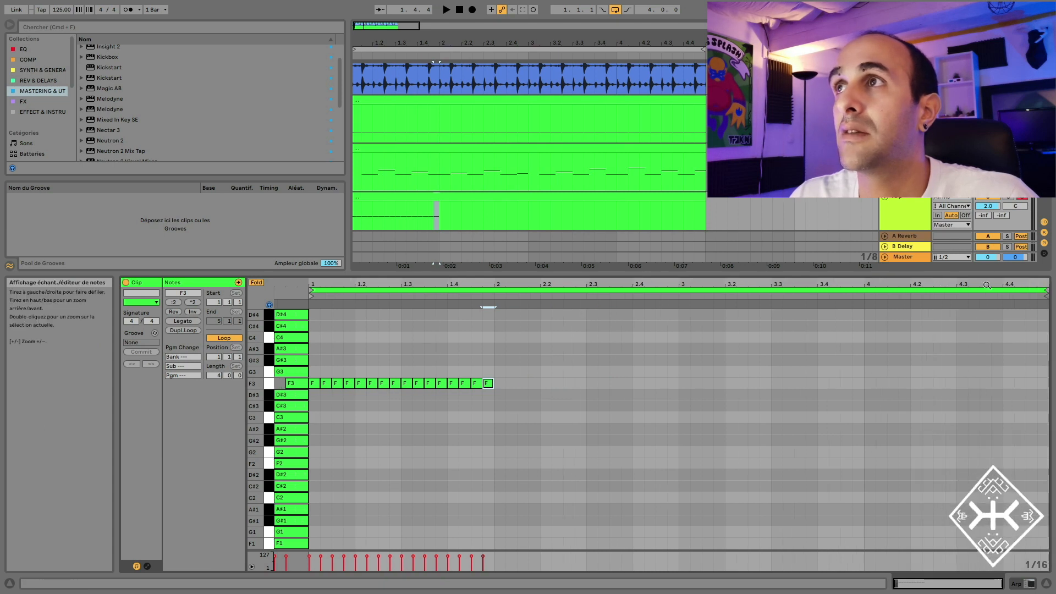
{"action": "left_click_drag", "start_coordinate": [1043, 289], "coordinate": [495, 259]}
{"action": "key", "text": "space"}
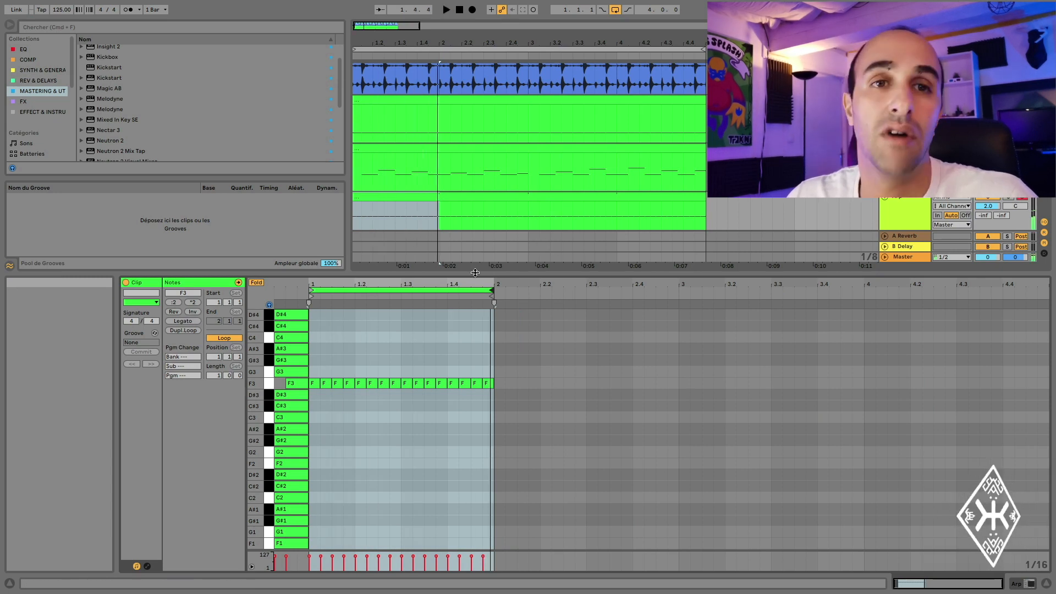
- Open the Arp track's Mini V3, switch from its preset browser to the synth controls, and audition the track soloed
{"action": "double_click", "coordinate": [911, 218]}
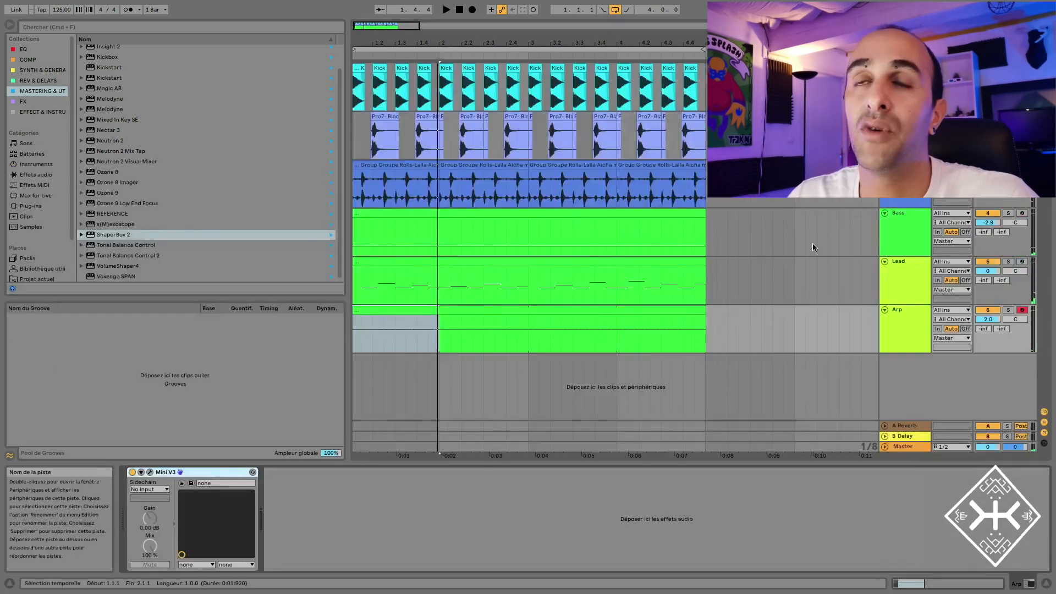
{"action": "left_click", "coordinate": [150, 473]}
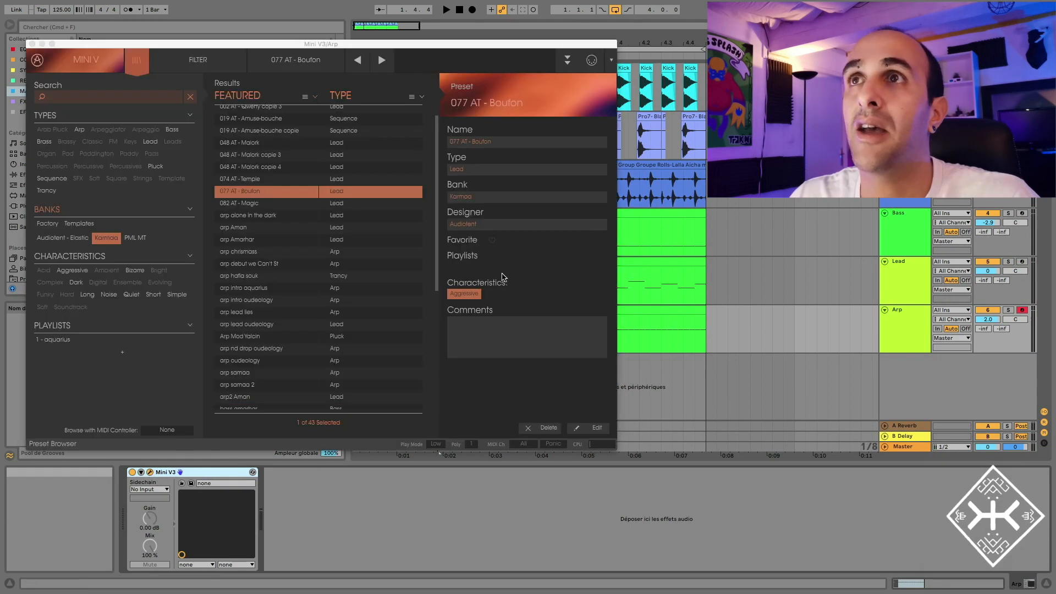
{"action": "left_click", "coordinate": [136, 66]}
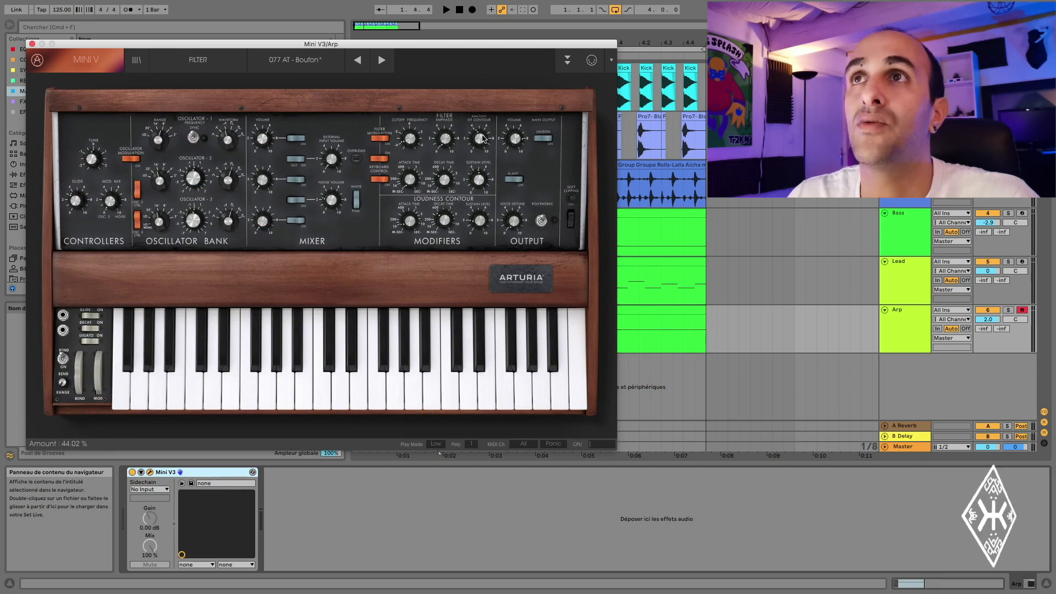
{"action": "key", "text": "space"}
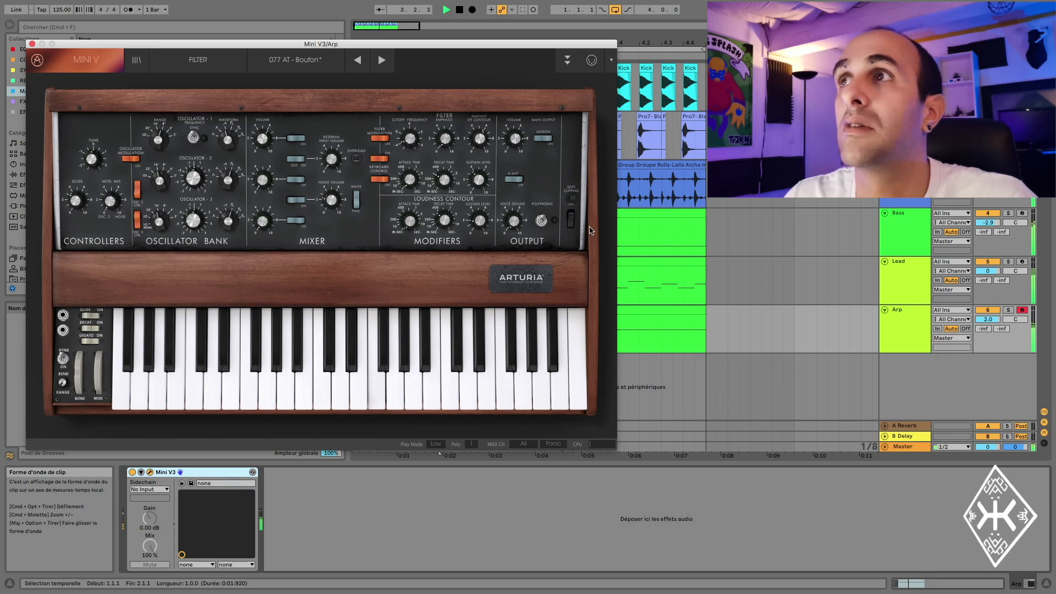
{"action": "left_click", "coordinate": [1008, 311]}
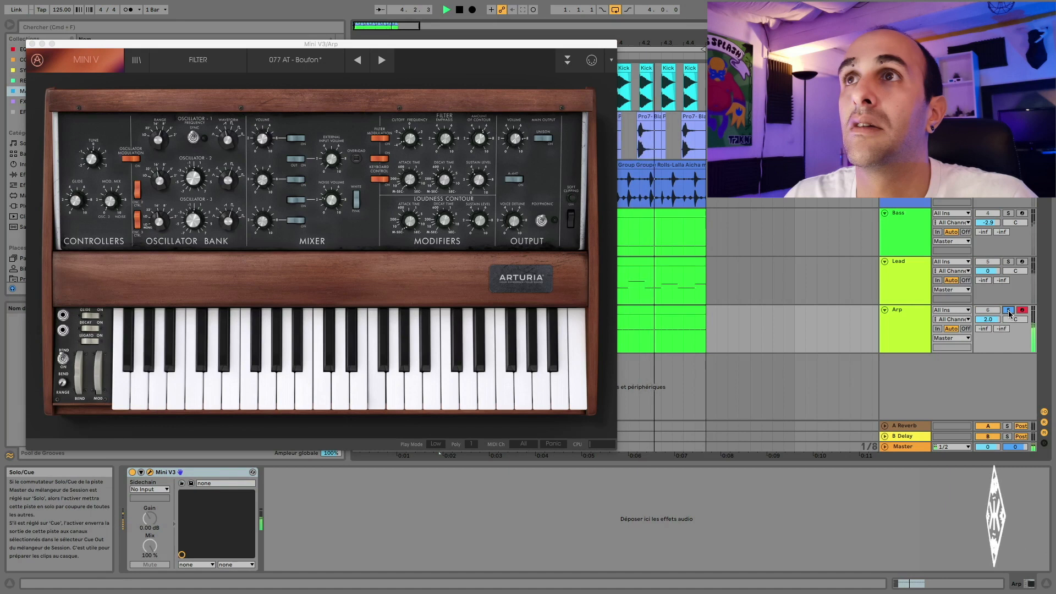
{"action": "key", "text": "space"}
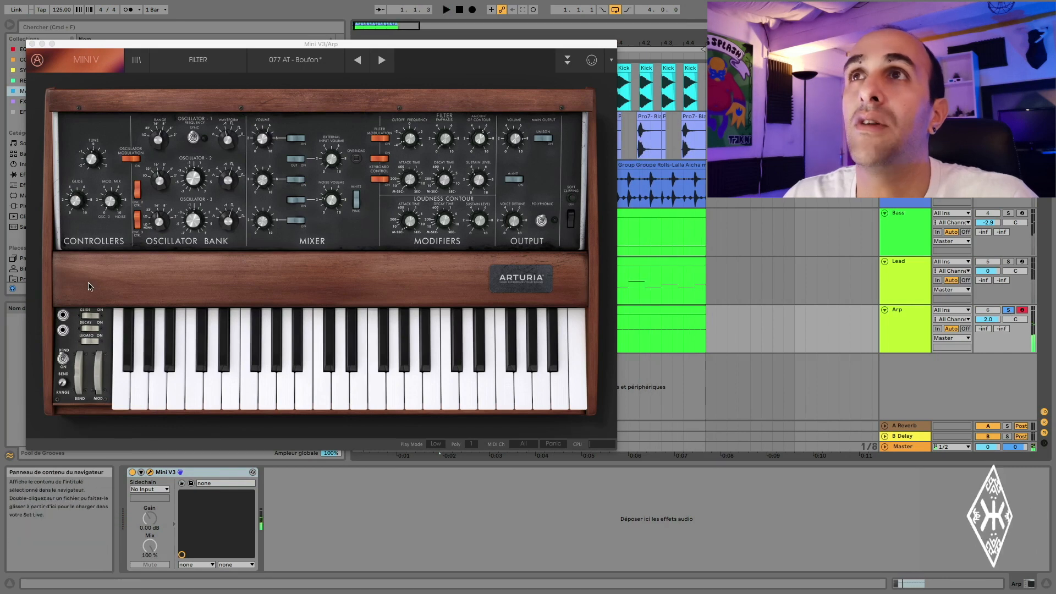
- Check the Arp synth's effects section while the loop plays, and close the synthesizer window
{"action": "left_click", "coordinate": [563, 61]}
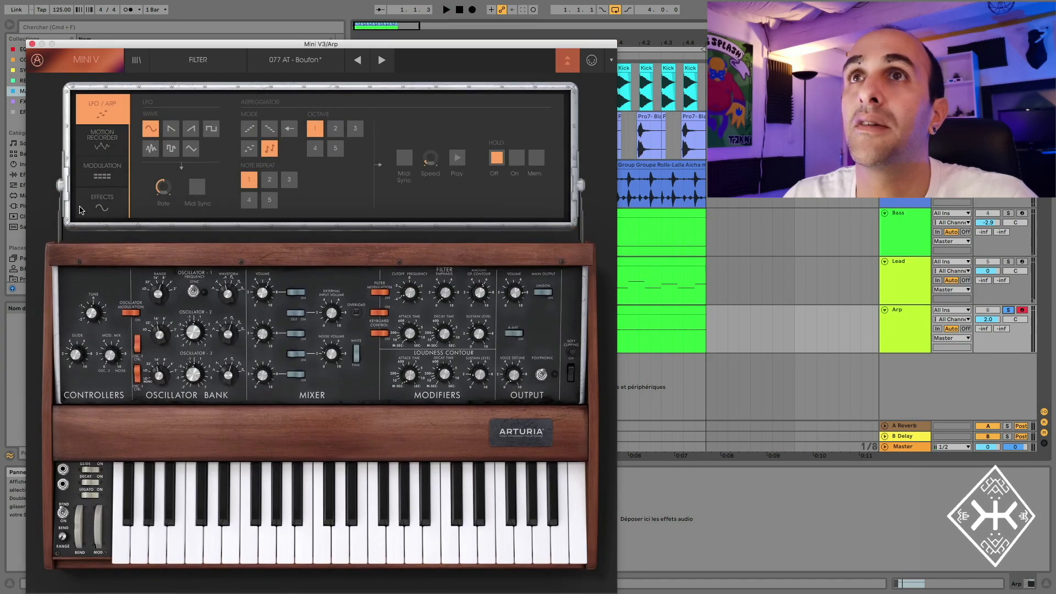
{"action": "key", "text": "space"}
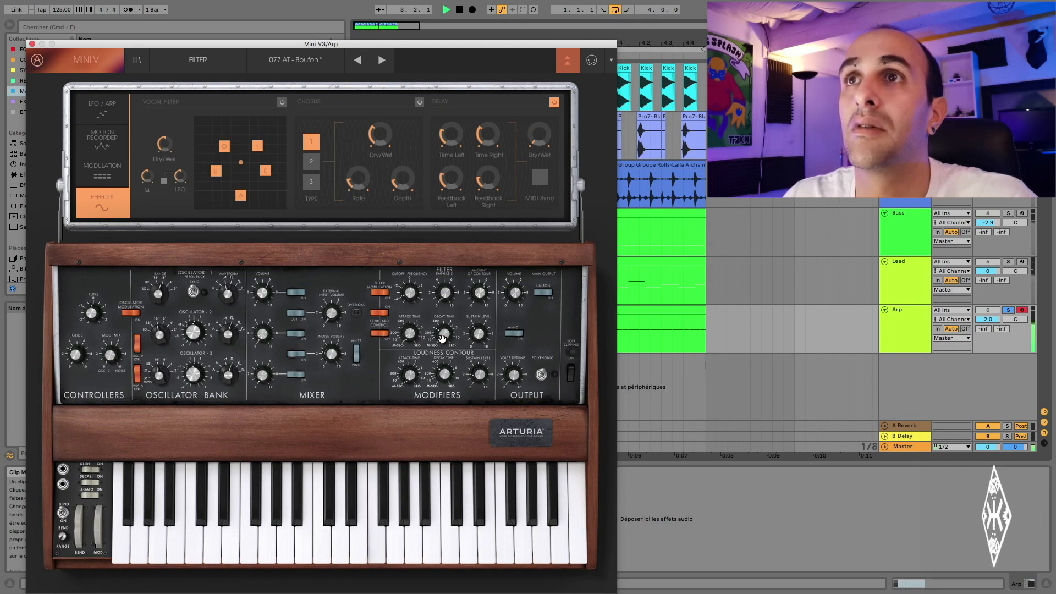
{"action": "left_click", "coordinate": [32, 44]}
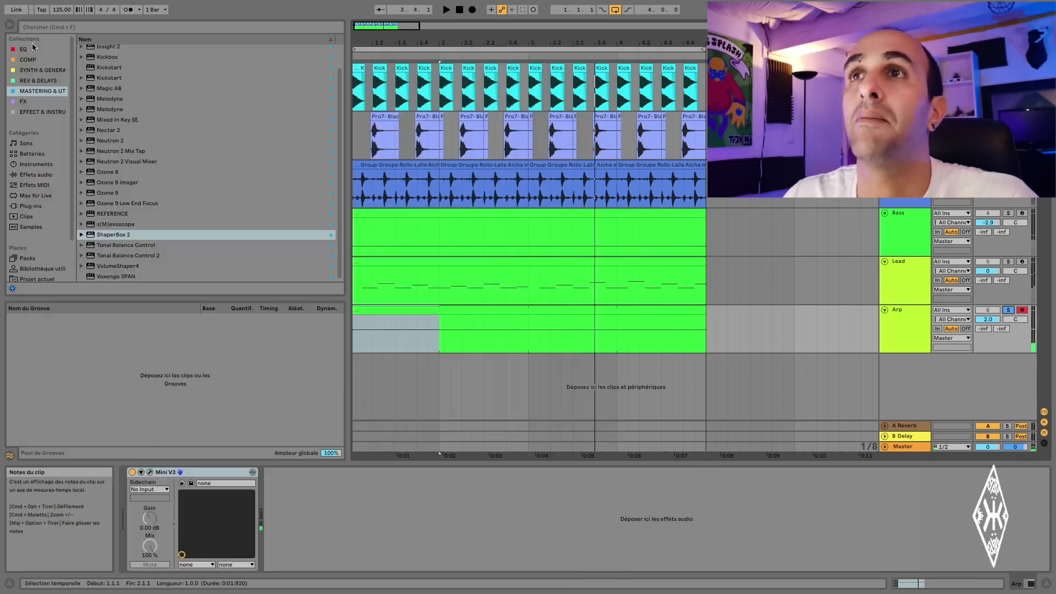
- In the Arp clip, raise the F3 note at 1.1.2 to C4 and the one at 1.1.4 to G#3
{"action": "double_click", "coordinate": [385, 309]}
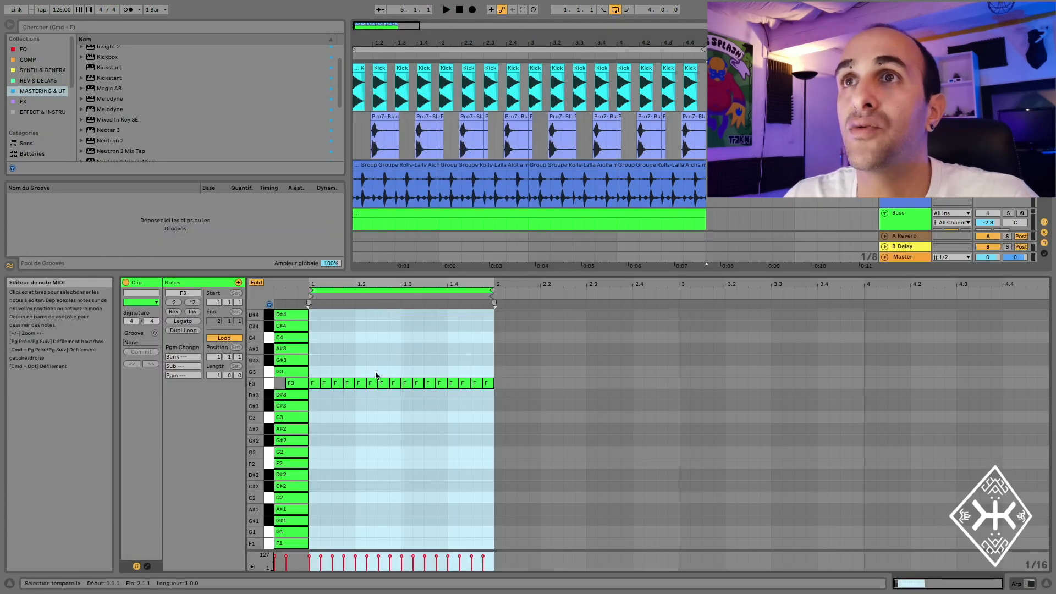
{"action": "left_click", "coordinate": [325, 383]}
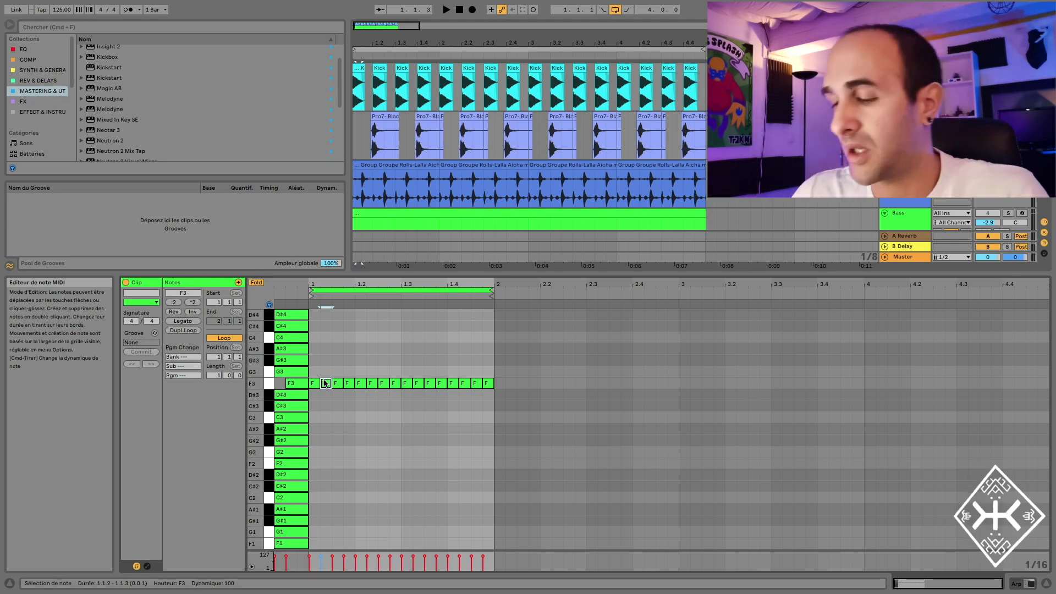
{"action": "key", "text": "Up"}
{"action": "key", "text": "Up"}
{"action": "key", "text": "Up"}
{"action": "left_click", "coordinate": [349, 383]}
{"action": "key", "text": "Up"}
{"action": "key", "text": "Up"}
{"action": "key", "text": "Up"}
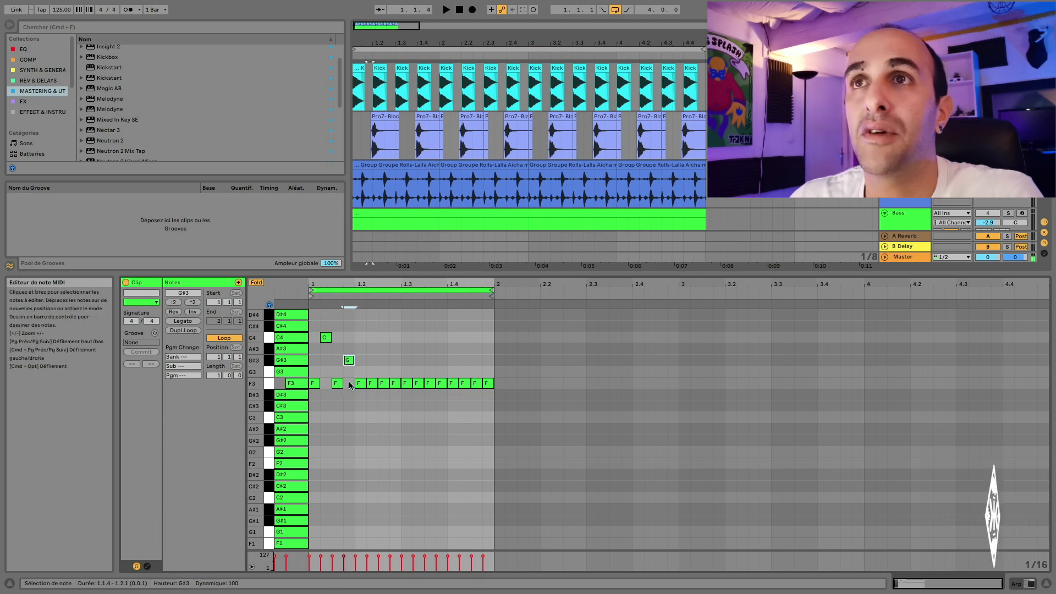
- Raise the F3 note at 1.2.2 to A#3 and the one at 1.2.4 to G3
{"action": "left_click", "coordinate": [372, 384]}
{"action": "key", "text": "Up"}
{"action": "key", "text": "Up"}
{"action": "key", "text": "Up"}
{"action": "key", "text": "Up"}
{"action": "key", "text": "Up"}
{"action": "left_click", "coordinate": [395, 383]}
{"action": "key", "text": "Up"}
{"action": "key", "text": "Up"}
- Raise the Arp clip's F3 note at 1.3.2 to C#4
{"action": "left_click", "coordinate": [419, 384]}
{"action": "key", "text": "Up"}
{"action": "key", "text": "Up"}
{"action": "key", "text": "Up"}
{"action": "key", "text": "Up"}
{"action": "key", "text": "Up"}
{"action": "key", "text": "Up"}
{"action": "key", "text": "Up"}
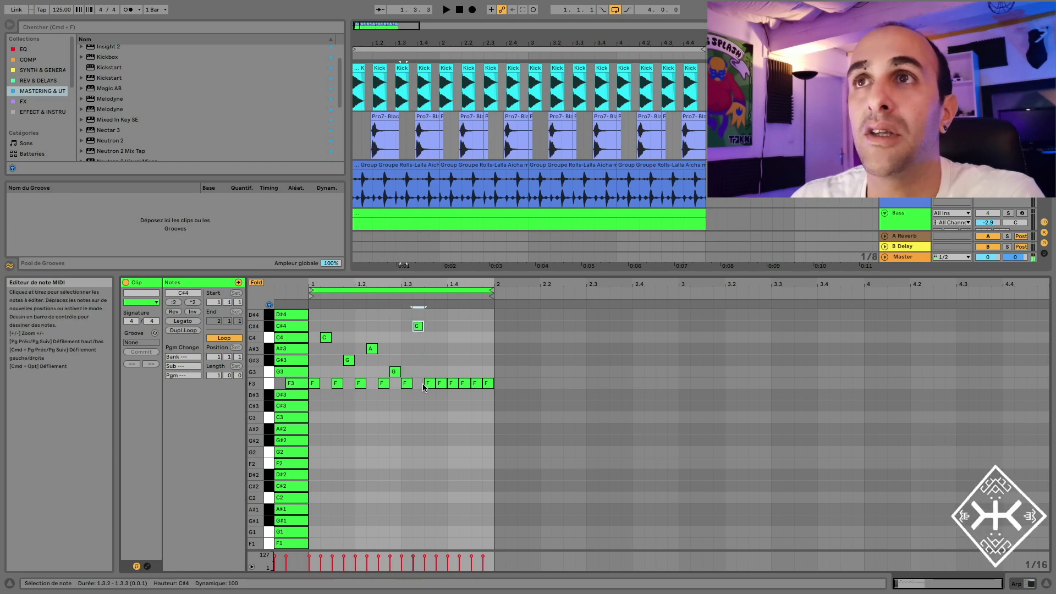
- Raise the F3 notes at 1.3.4 to A#3, 1.4.2 to G#3 and 1.4.4 to G3, and play the pattern
{"action": "left_click", "coordinate": [441, 385]}
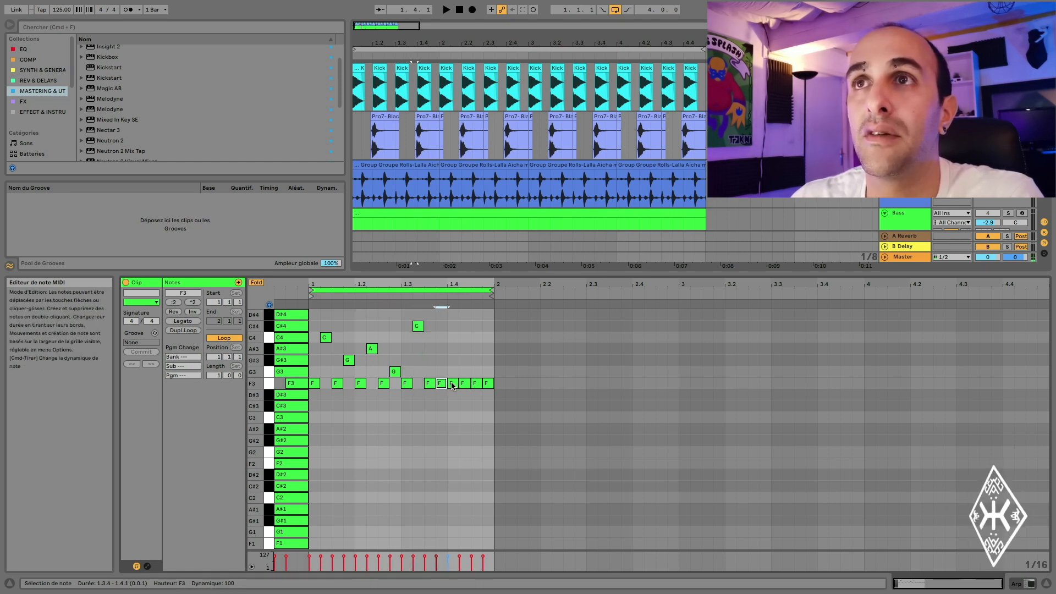
{"action": "left_click", "coordinate": [464, 384]}
{"action": "key", "text": "Up"}
{"action": "key", "text": "Up"}
{"action": "key", "text": "Up"}
{"action": "left_click", "coordinate": [487, 383]}
{"action": "key", "text": "Up"}
{"action": "key", "text": "Up"}
{"action": "key", "text": "space"}
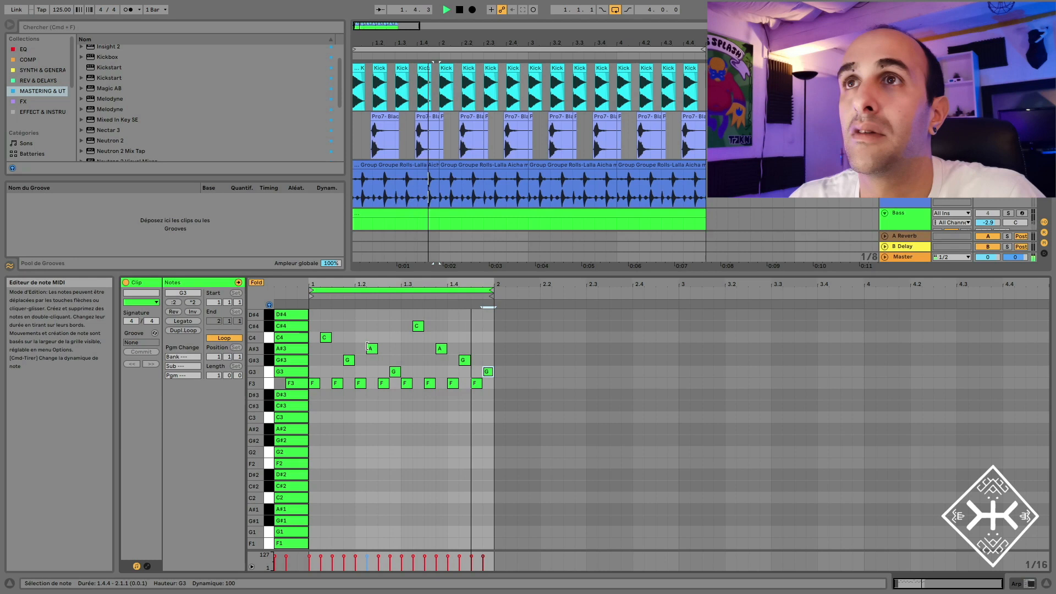
- Lower the note at 1.3.2 to G#3 and the one at 1.3.4 to G3, auditioning the pattern
{"action": "left_click_drag", "start_coordinate": [420, 326], "coordinate": [422, 350]}
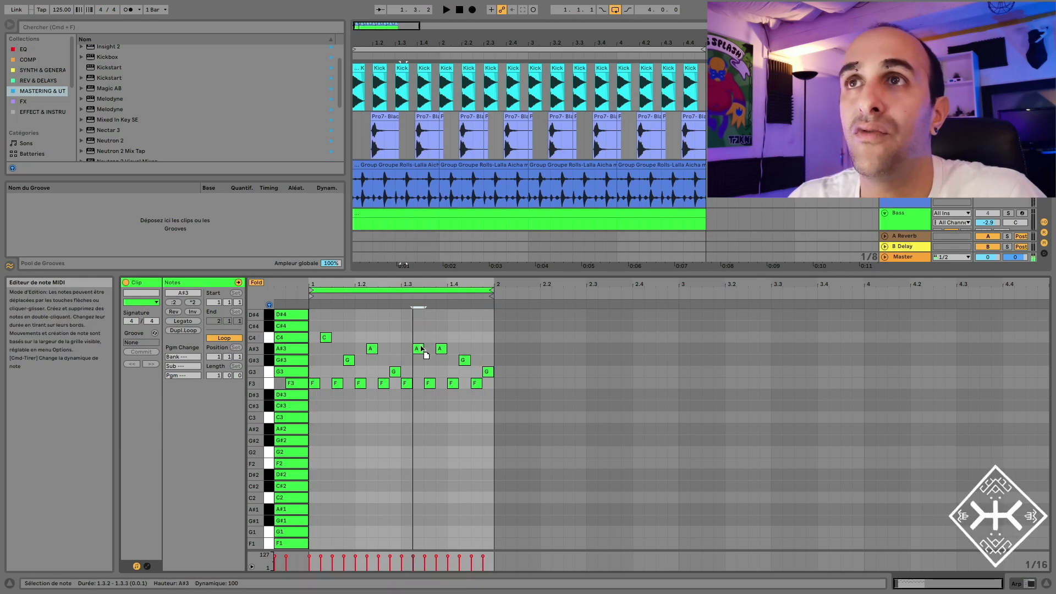
{"action": "key", "text": "space"}
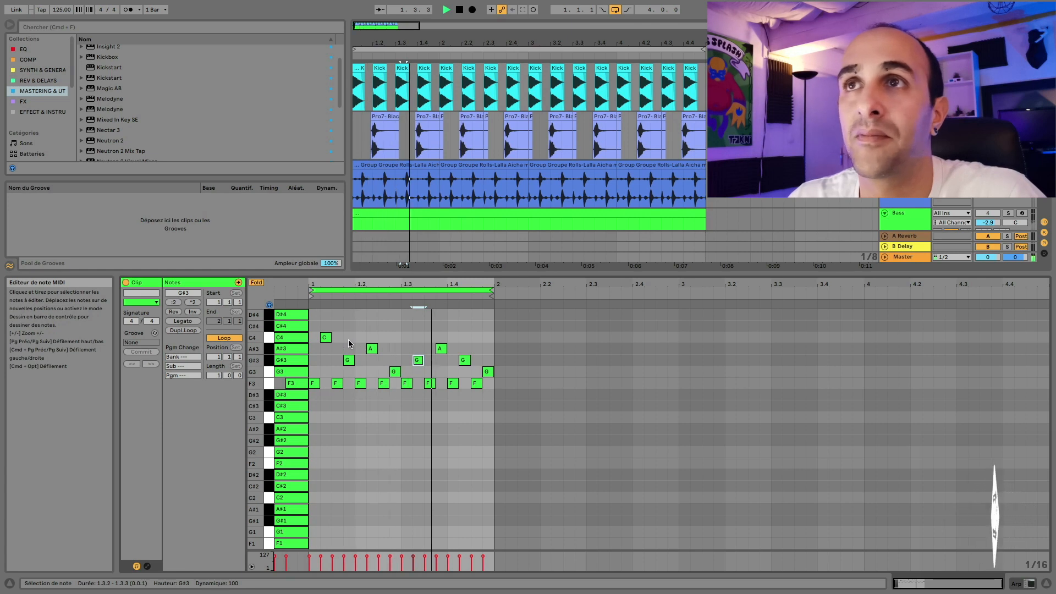
{"action": "left_click_drag", "start_coordinate": [441, 349], "coordinate": [444, 371]}
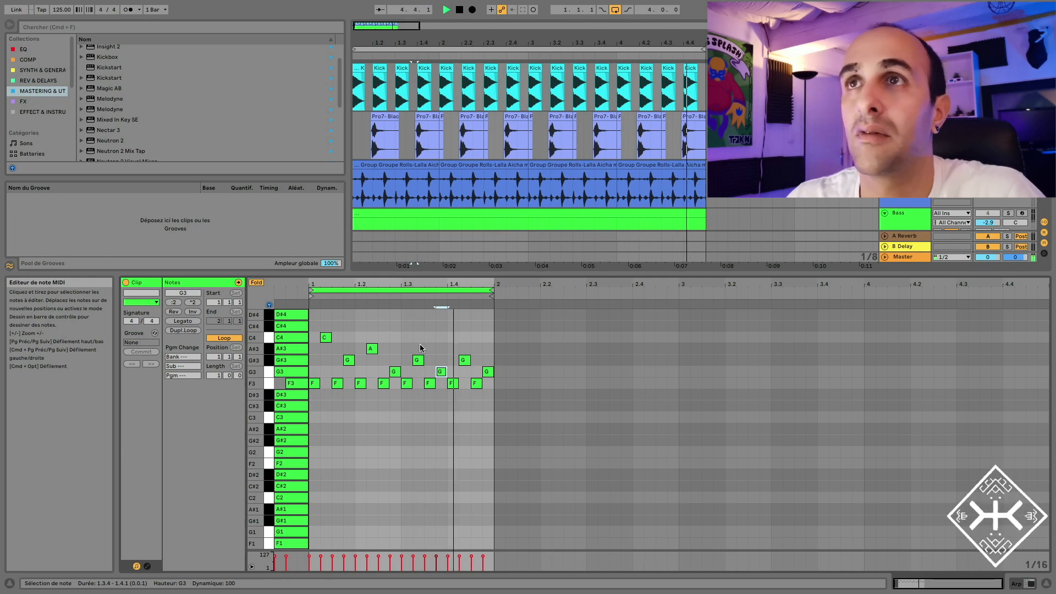
{"action": "key", "text": "space"}
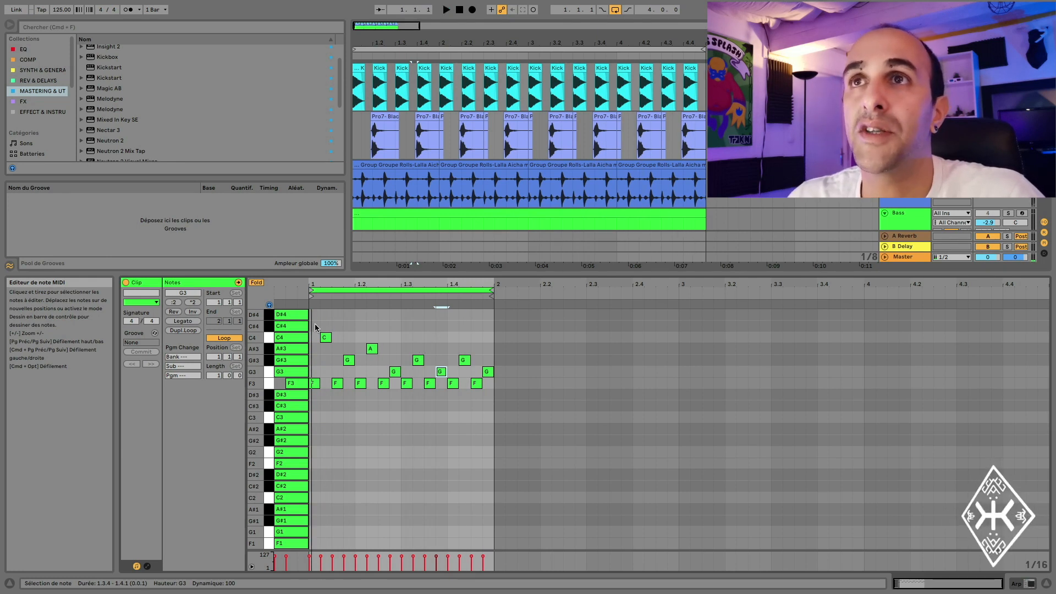
- Duplicate the one-bar pattern three times, extend the clip's loop to four bars, and audition it
{"action": "left_click_drag", "start_coordinate": [314, 328], "coordinate": [482, 432]}
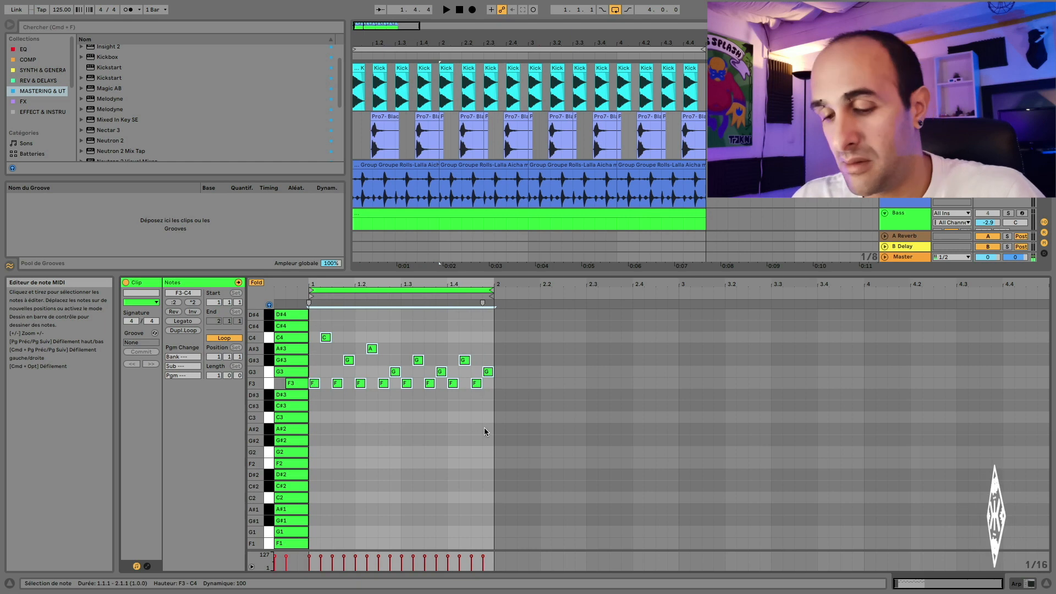
{"action": "key", "text": "ctrl+d"}
{"action": "key", "text": "ctrl+d"}
{"action": "key", "text": "ctrl+d"}
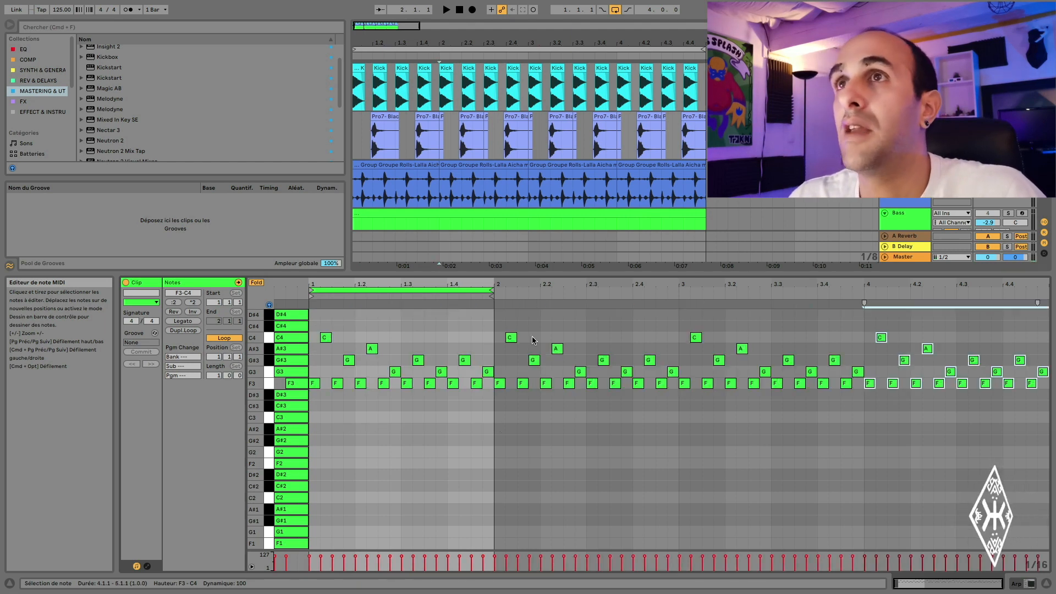
{"action": "left_click_drag", "start_coordinate": [491, 291], "coordinate": [869, 291]}
{"action": "key", "text": "space"}
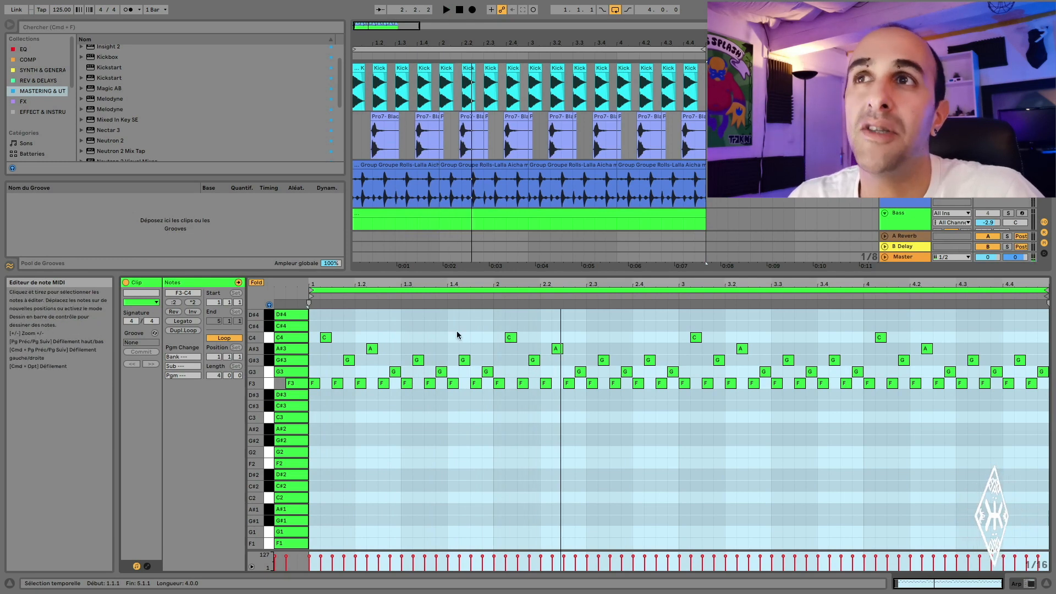
{"action": "key", "text": "space"}
- In bar 2, lower the notes at 2.1.2 to A#3, 2.2.2 to G3, 2.3.4 to D#3 and 2.4.2 to C#3, and play the clip
{"action": "double_click", "coordinate": [510, 348]}
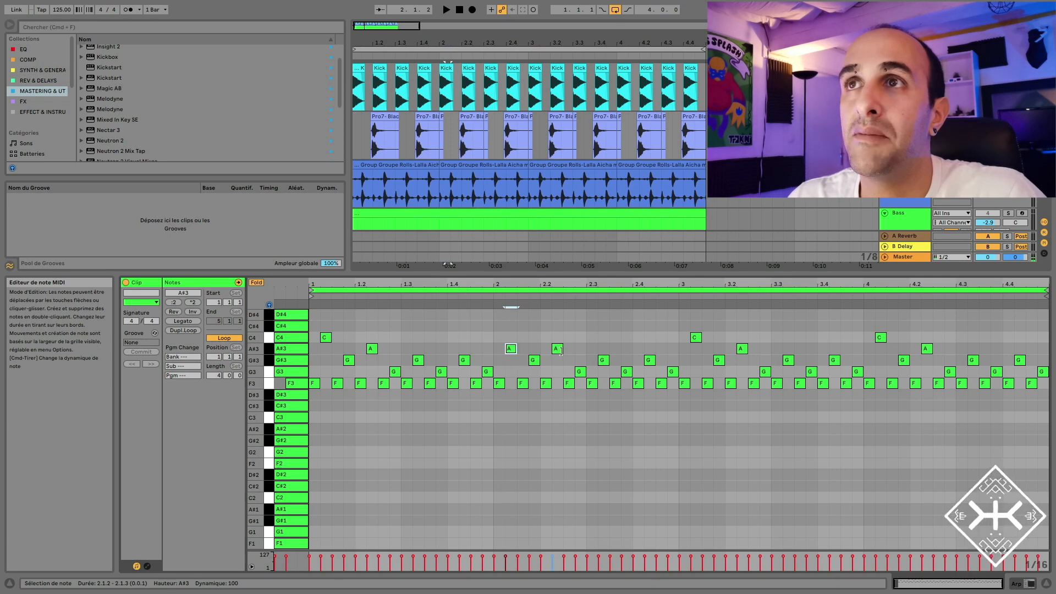
{"action": "left_click_drag", "start_coordinate": [557, 351], "coordinate": [558, 372]}
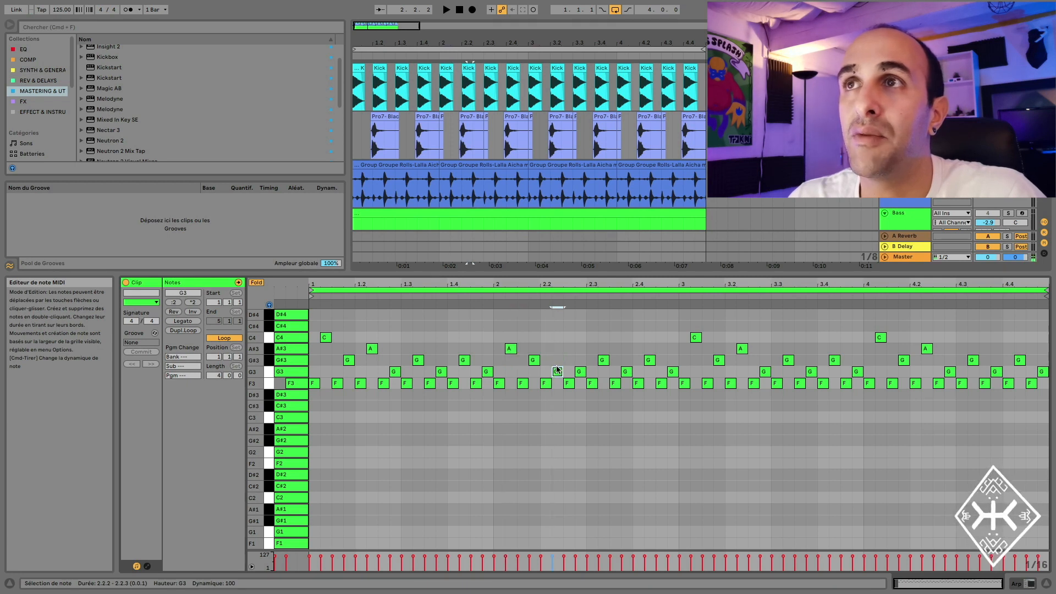
{"action": "double_click", "coordinate": [627, 380]}
{"action": "left_click_drag", "start_coordinate": [627, 380], "coordinate": [649, 400]}
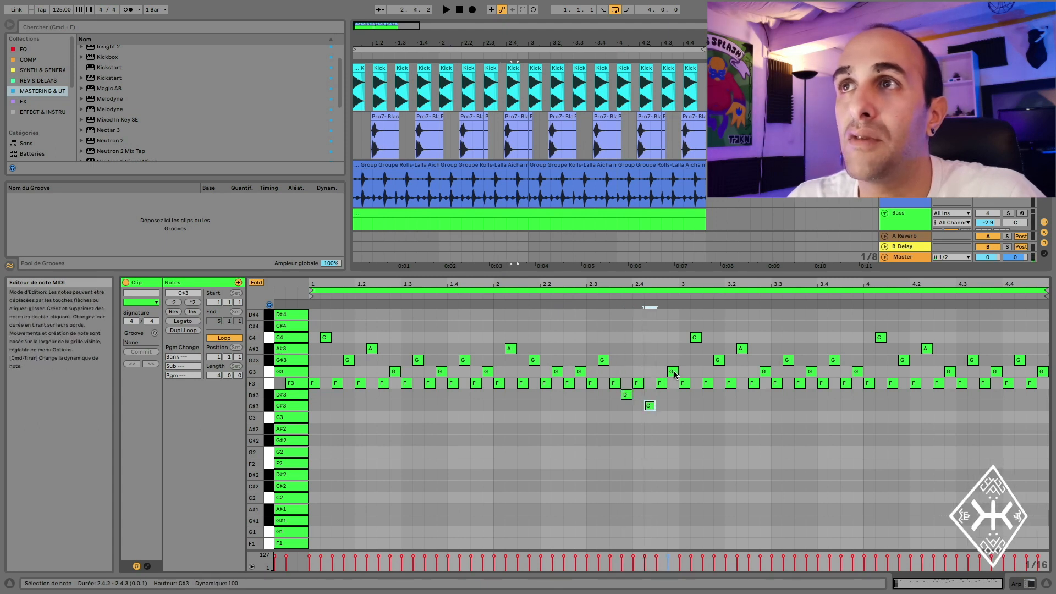
{"action": "key", "text": "space"}
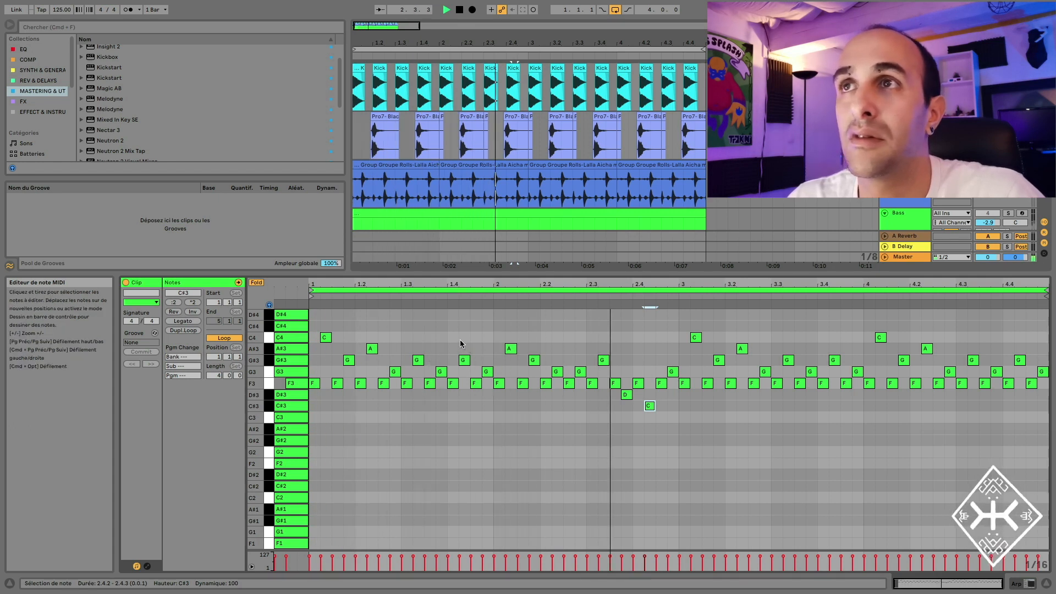
{"action": "key", "text": "space"}
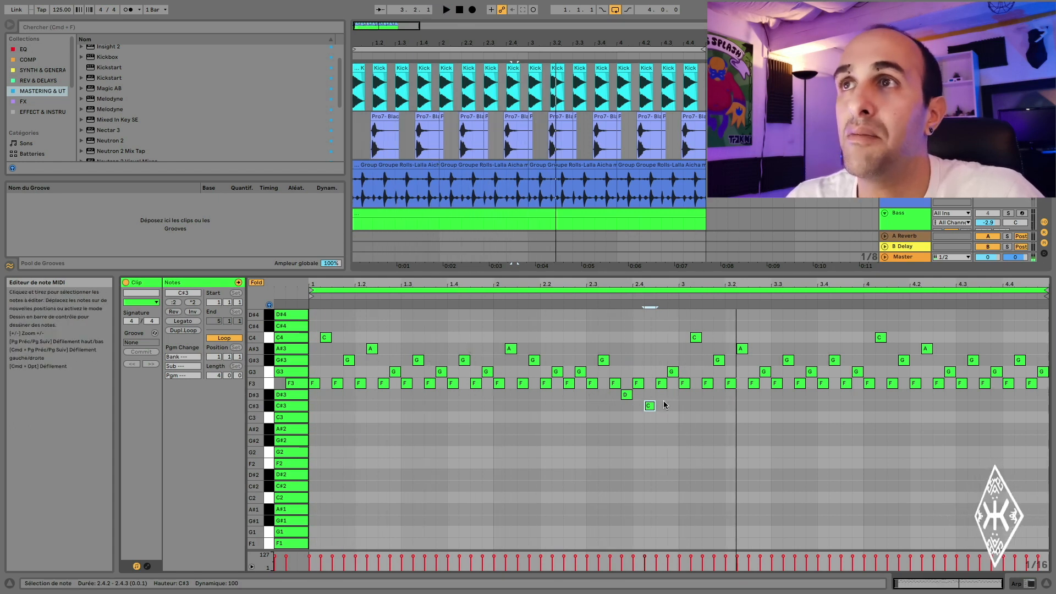
- Raise the note at 2.3.4 to A#3 and the one at 2.4.2 to G3, and audition the clip
{"action": "left_click_drag", "start_coordinate": [651, 407], "coordinate": [627, 349]}
{"action": "key", "text": "space"}
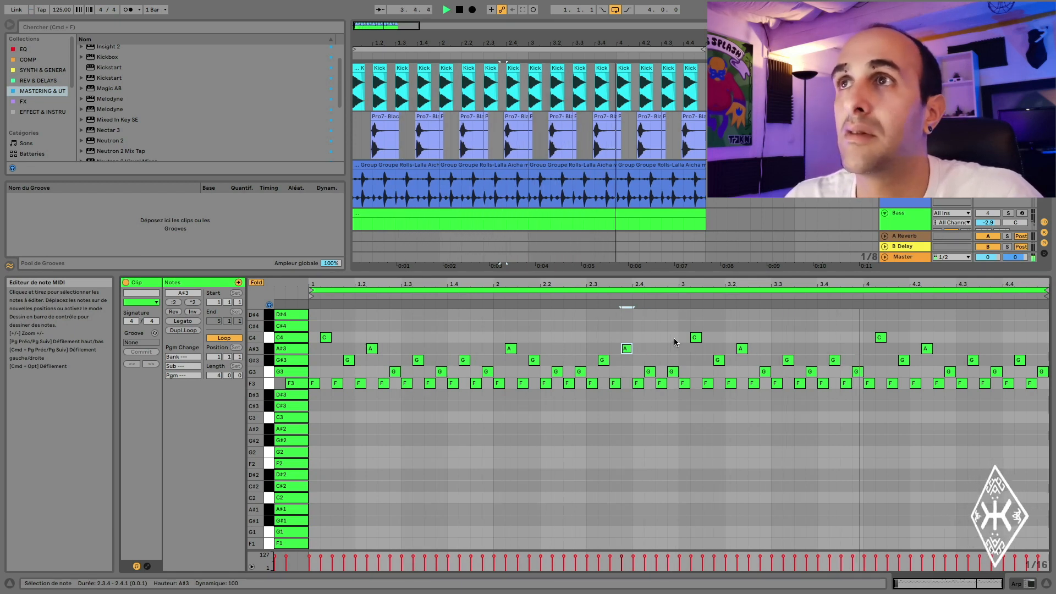
{"action": "key", "text": "space"}
- Replace the notes in bars 3 and 4 with a duplicate of the bars 1–2 pattern
{"action": "left_click_drag", "start_coordinate": [687, 328], "coordinate": [1049, 435]}
{"action": "key", "text": "Delete"}
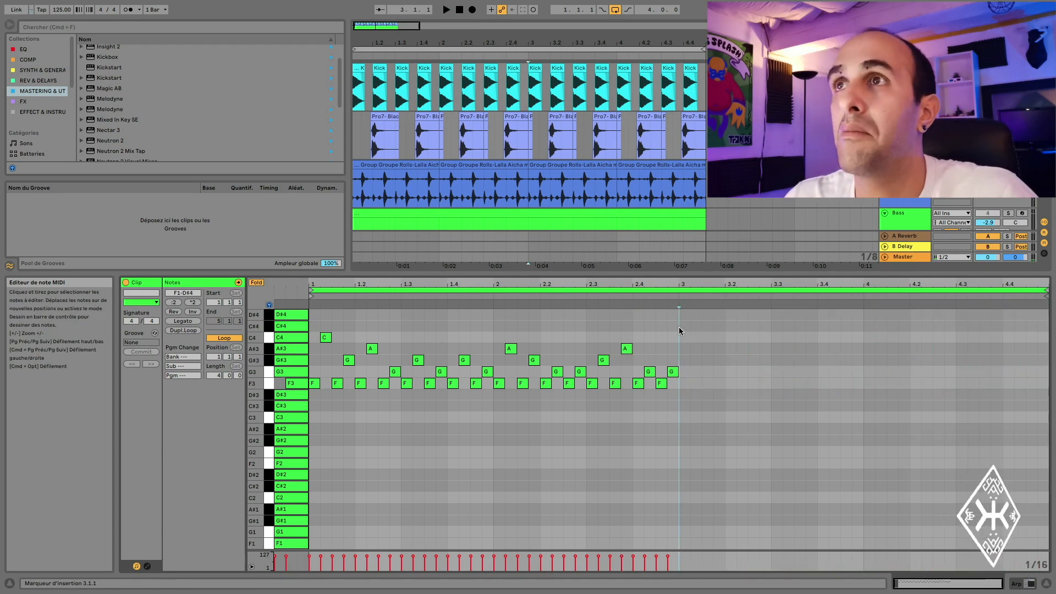
{"action": "left_click_drag", "start_coordinate": [678, 308], "coordinate": [315, 450]}
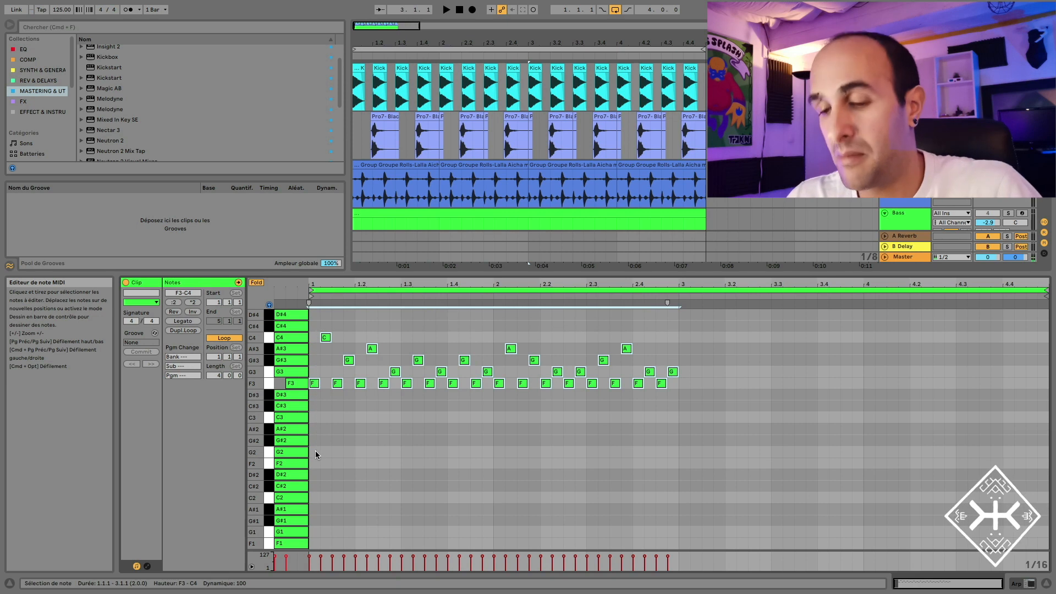
{"action": "key", "text": "super+d"}
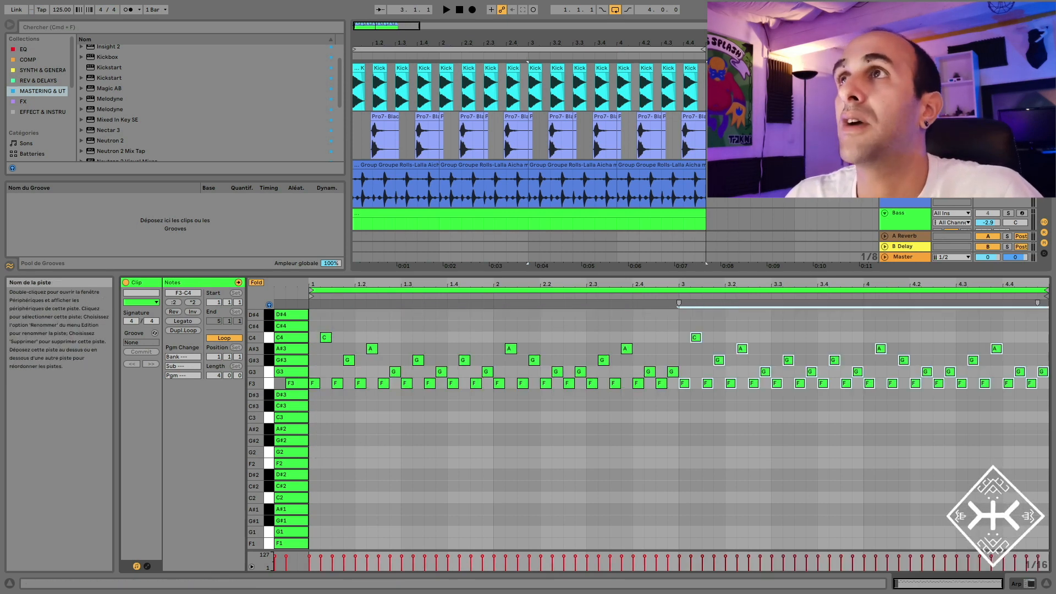
- End the Arp track's solo and play the arrangement with all tracks
{"action": "scroll", "coordinate": [951, 207], "scroll_direction": "down", "scroll_amount": 4}
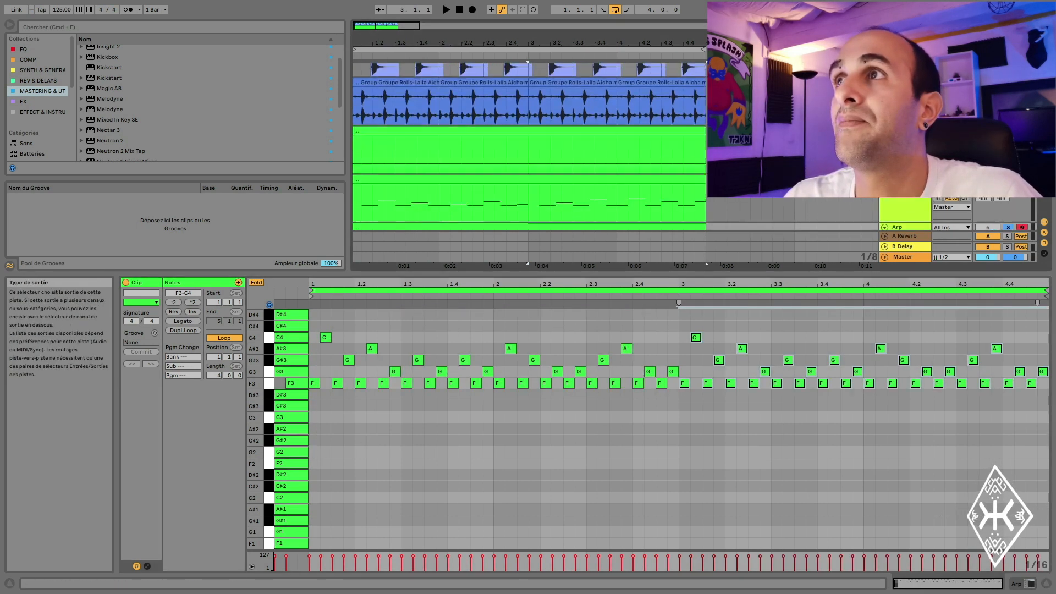
{"action": "scroll", "coordinate": [951, 211], "scroll_direction": "down", "scroll_amount": 1}
{"action": "left_click", "coordinate": [987, 215]}
{"action": "scroll", "coordinate": [978, 214], "scroll_direction": "up", "scroll_amount": 2}
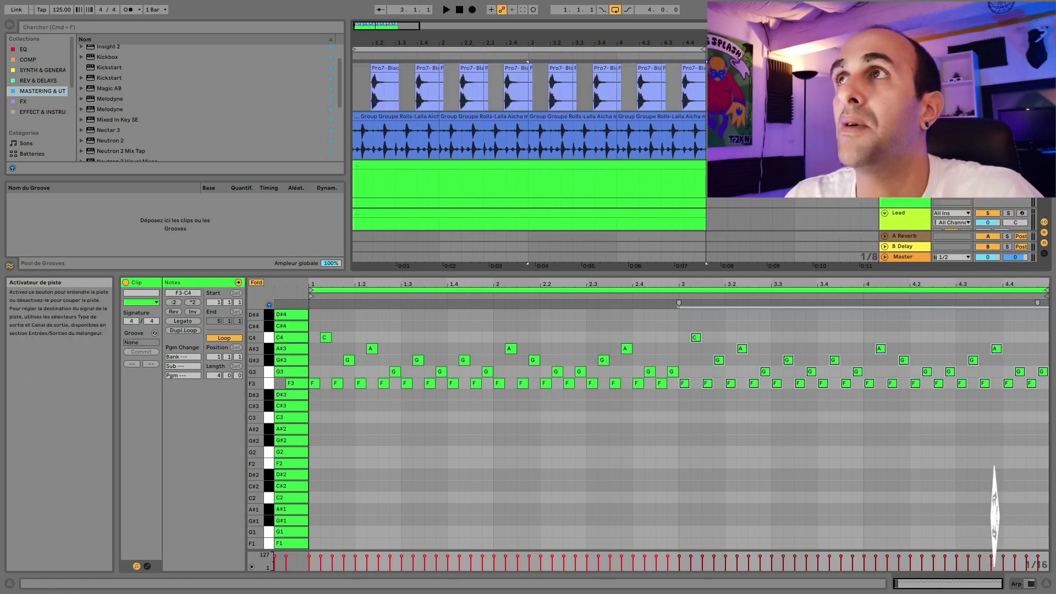
{"action": "scroll", "coordinate": [528, 136], "scroll_direction": "up", "scroll_amount": 2}
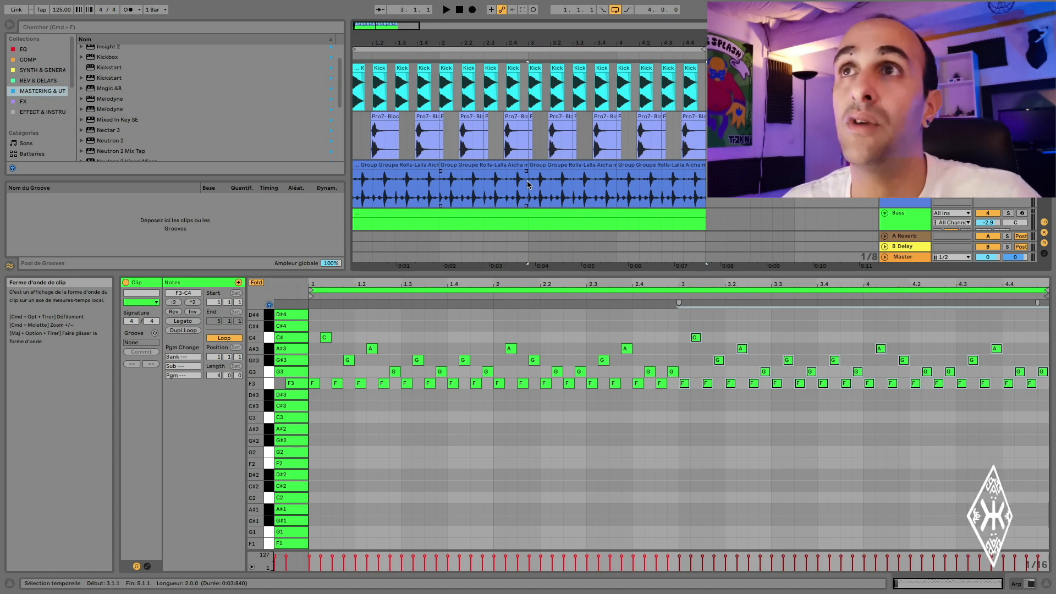
{"action": "key", "text": "space"}
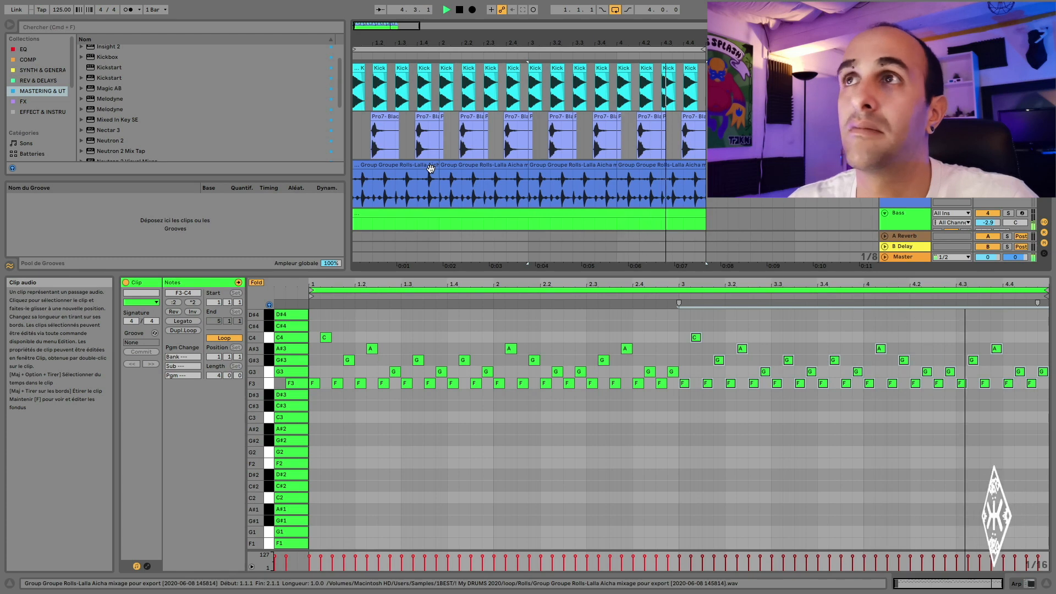
{"action": "key", "text": "space"}
- Open the Arp track's Mini V3, adjust its filter envelope, and audition it with the other tracks
{"action": "scroll", "coordinate": [691, 219], "scroll_direction": "down", "scroll_amount": 5}
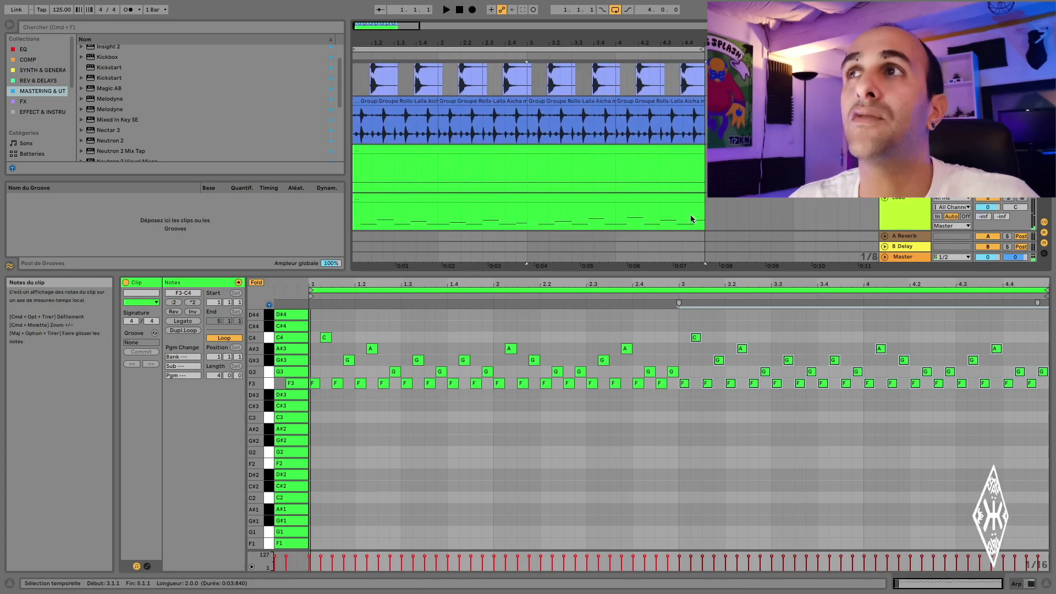
{"action": "scroll", "coordinate": [692, 219], "scroll_direction": "down", "scroll_amount": 2}
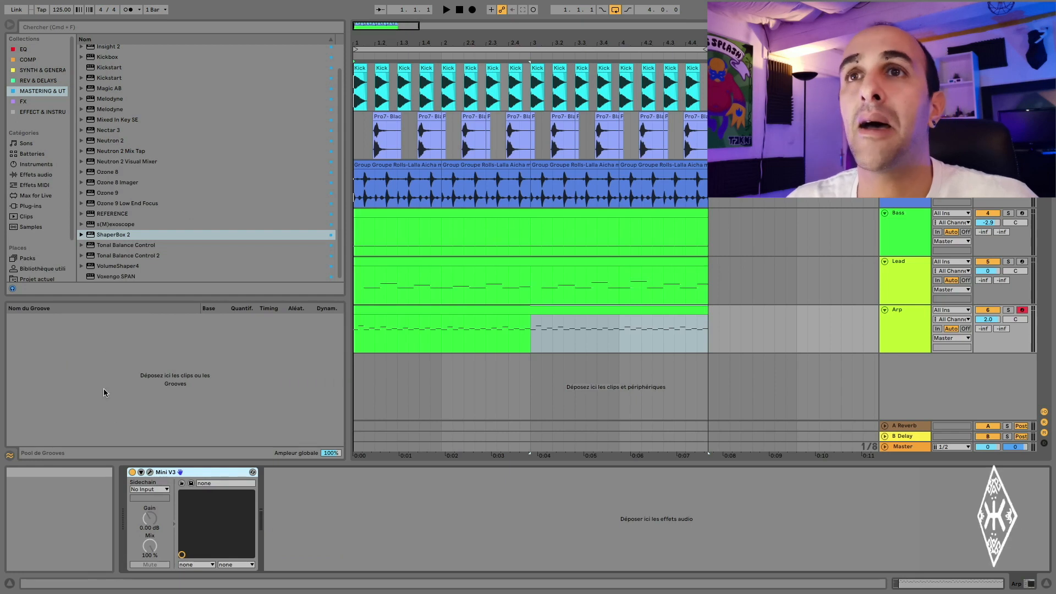
{"action": "left_click", "coordinate": [149, 472]}
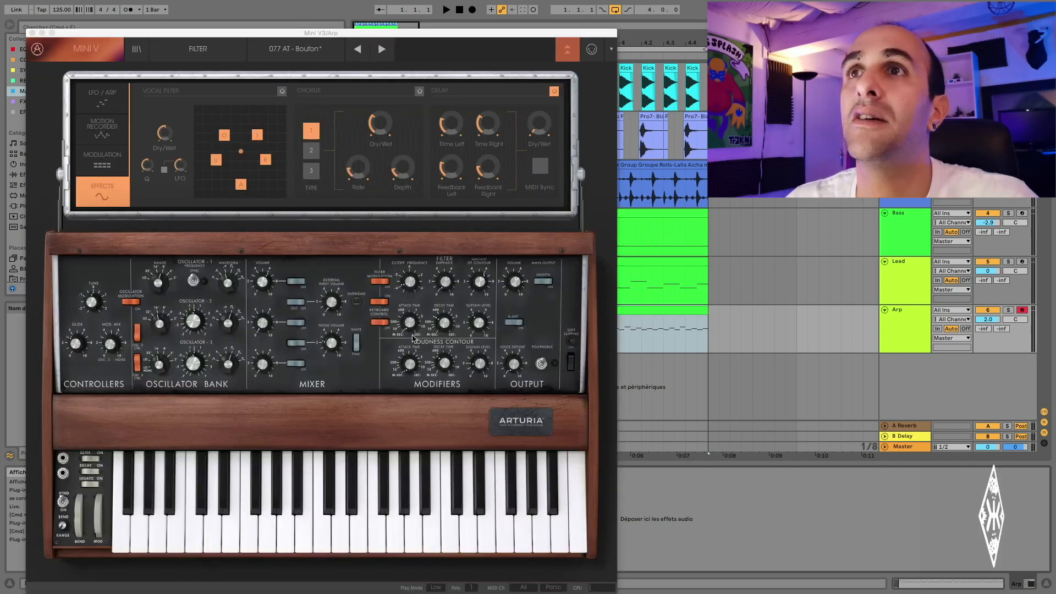
{"action": "left_click_drag", "start_coordinate": [413, 329], "coordinate": [415, 304]}
{"action": "key", "text": "space"}
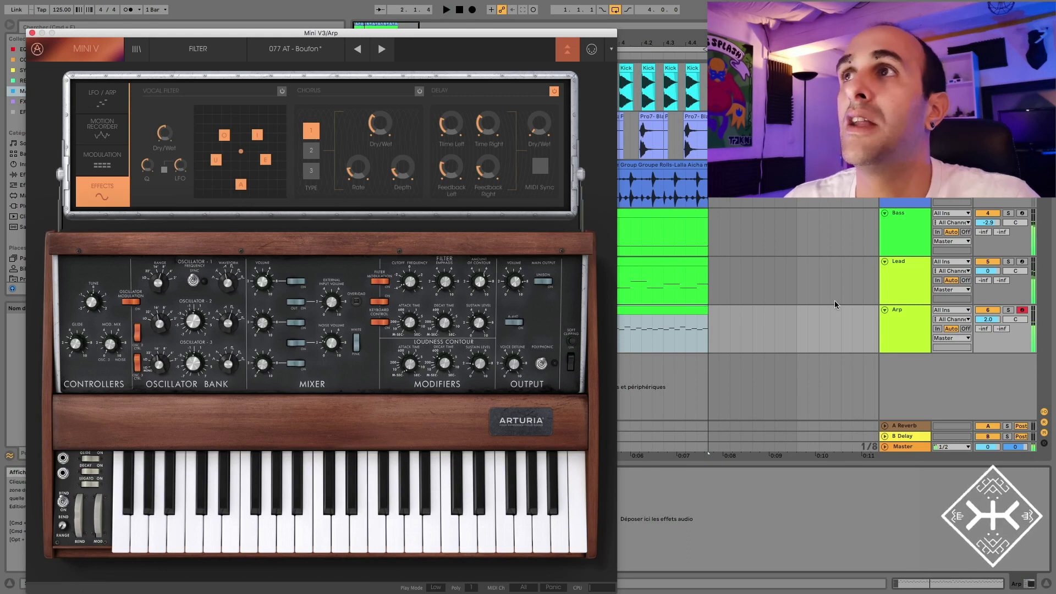
- Switch from the Arp's synthesizer to the Lead track's Mini V3 and set its filter decay to about 481 ms during playback
{"action": "left_click", "coordinate": [896, 267]}
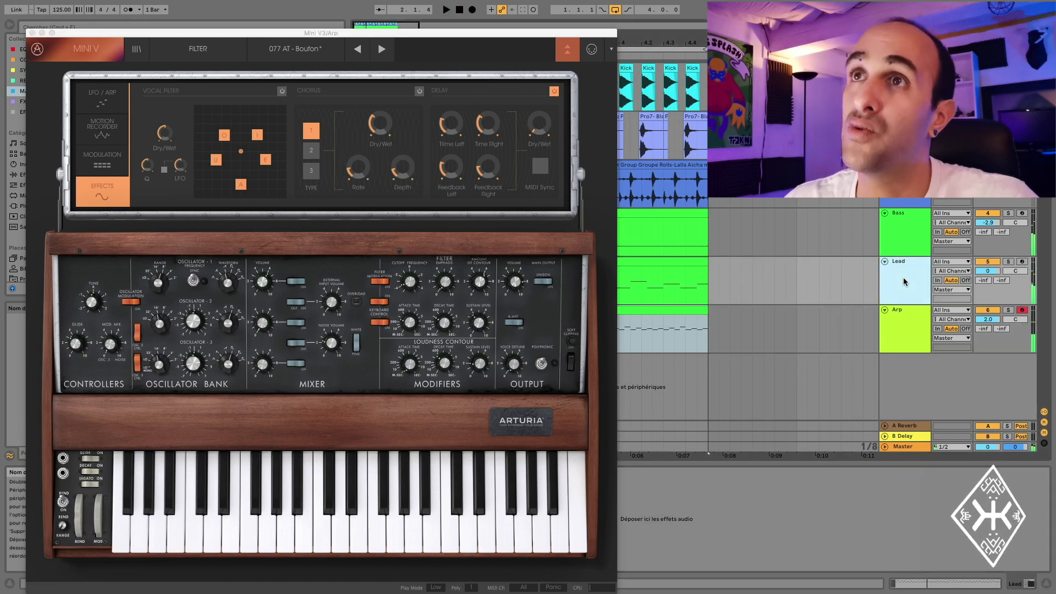
{"action": "left_click", "coordinate": [32, 34]}
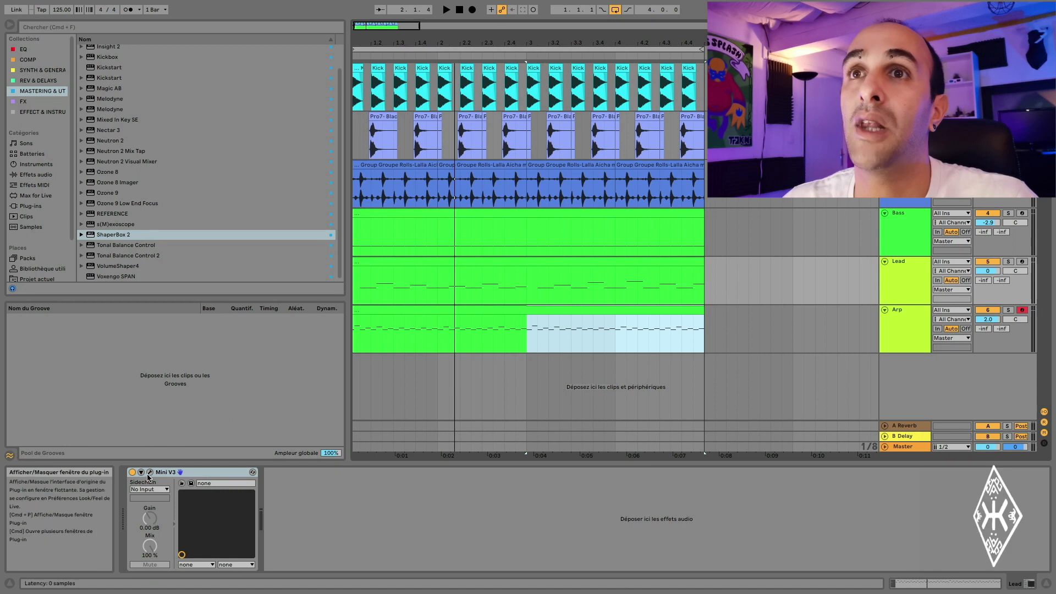
{"action": "left_click", "coordinate": [149, 474]}
{"action": "left_click", "coordinate": [407, 324]}
{"action": "key", "text": "space"}
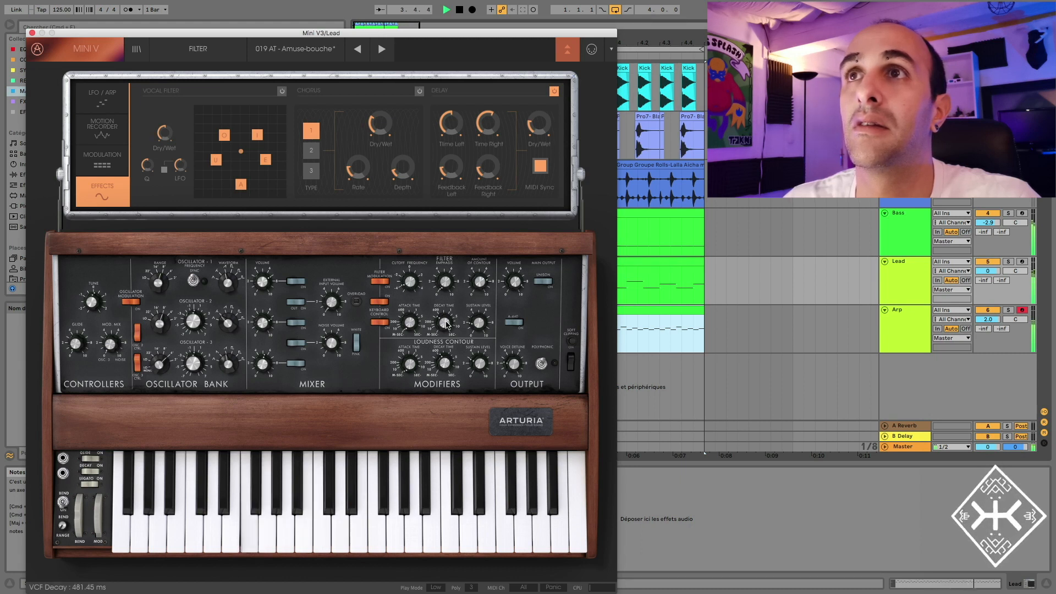
{"action": "key", "text": "space"}
- Set the Lead track's volume to 1.3 dB and the Arp track's to -3.5 dB while listening
{"action": "left_click", "coordinate": [988, 271]}
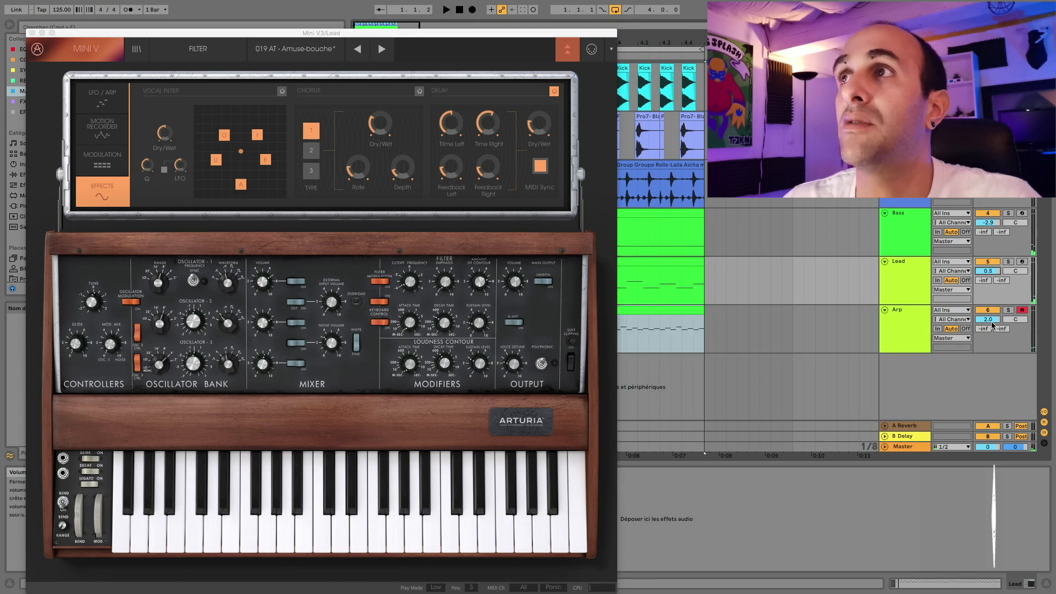
{"action": "key", "text": "space"}
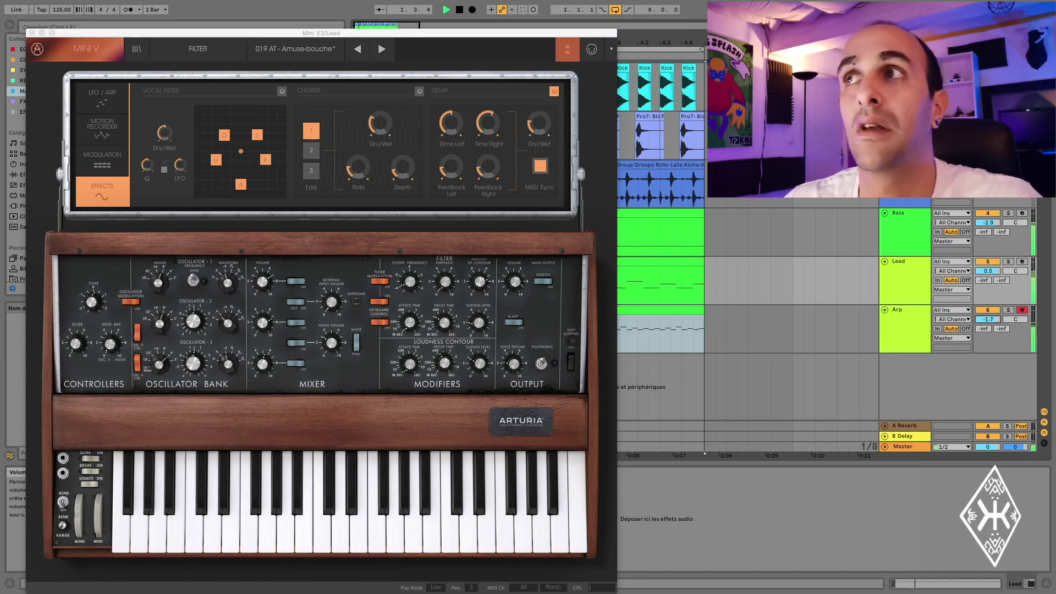
{"action": "left_click_drag", "start_coordinate": [990, 319], "coordinate": [990, 323]}
{"action": "left_click_drag", "start_coordinate": [993, 271], "coordinate": [993, 266]}
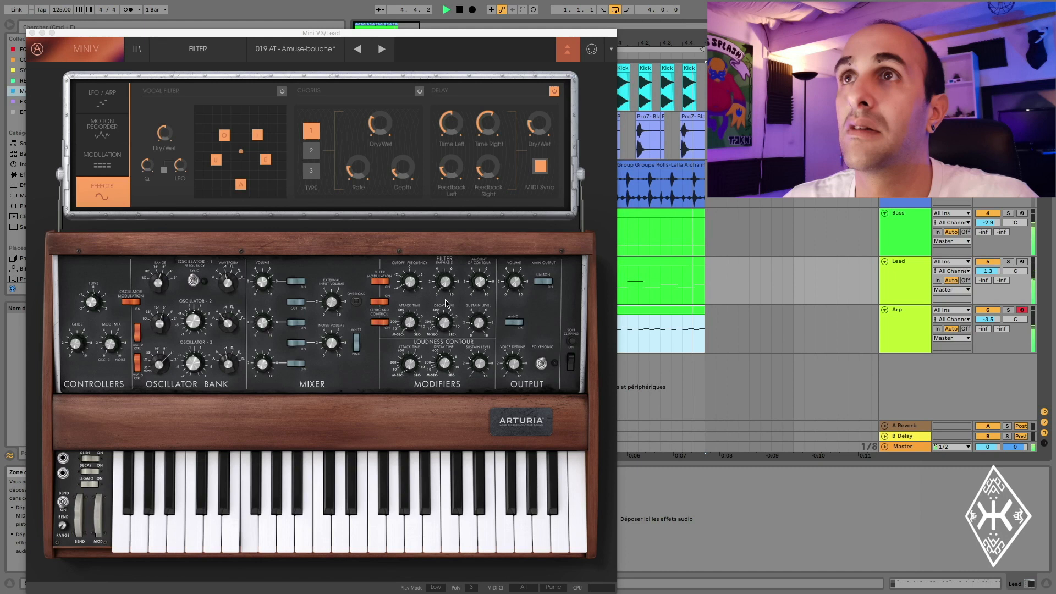
- Set the Lead synth's filter decay to about 497 ms and close the synthesizer window
{"action": "left_click", "coordinate": [910, 283]}
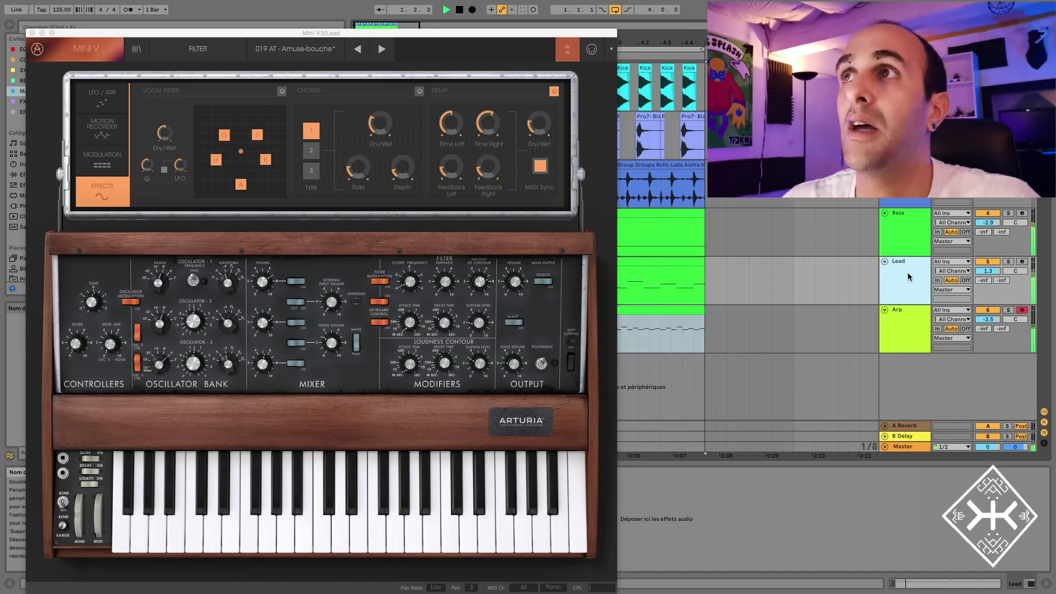
{"action": "left_click", "coordinate": [445, 319]}
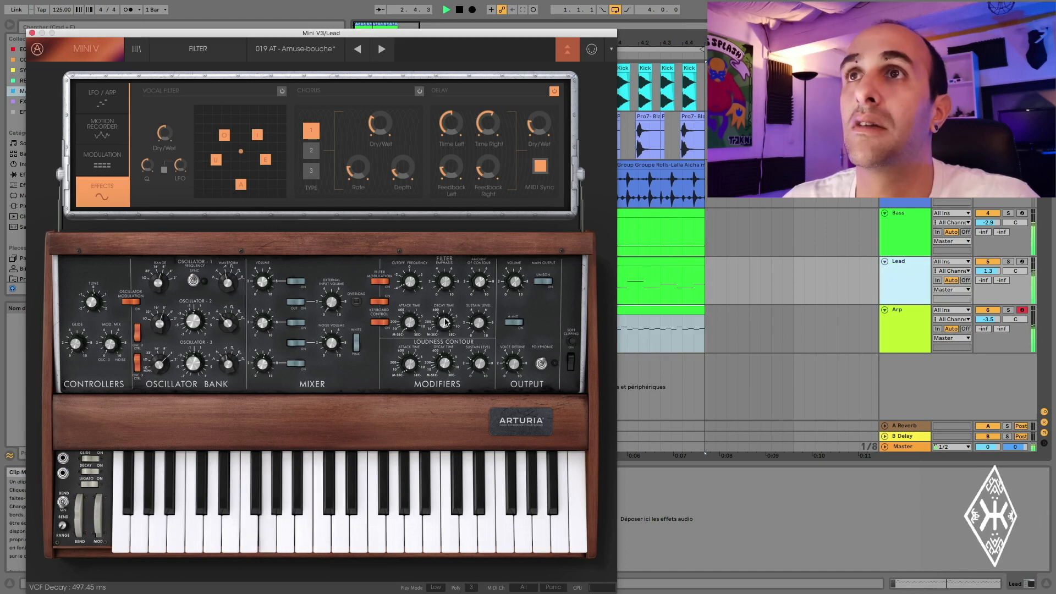
{"action": "left_click", "coordinate": [32, 33]}
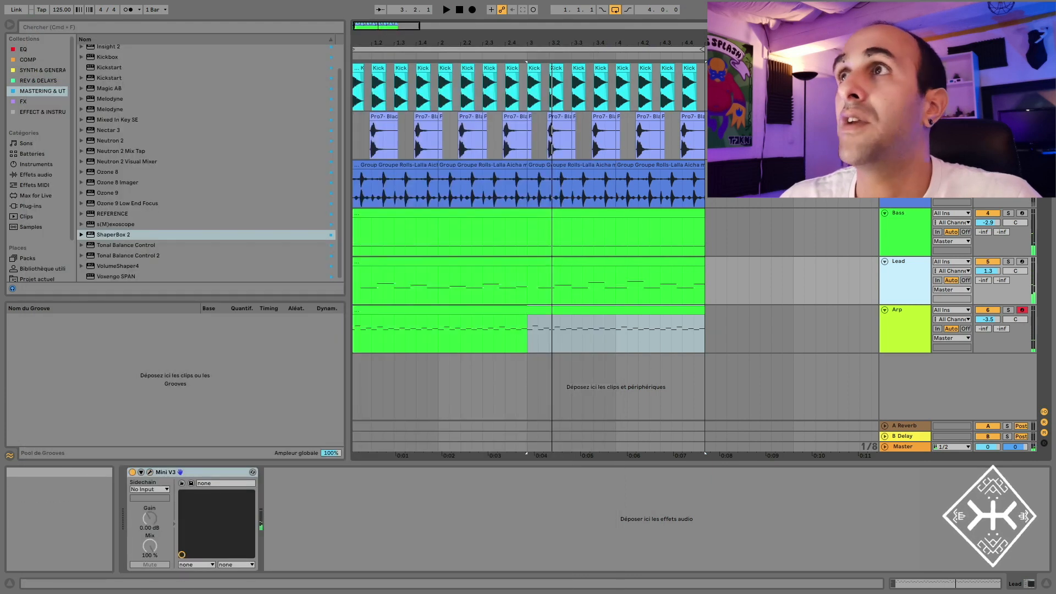
- Set the rolls loop track's volume to -11.8 dB and play the arrangement
{"action": "left_click", "coordinate": [987, 173]}
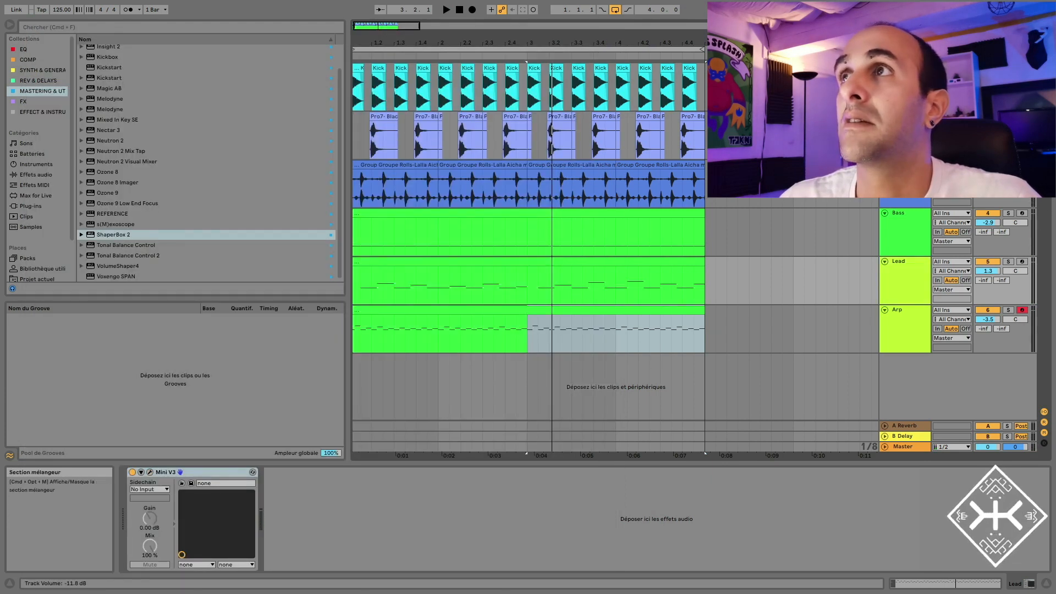
{"action": "key", "text": "space"}
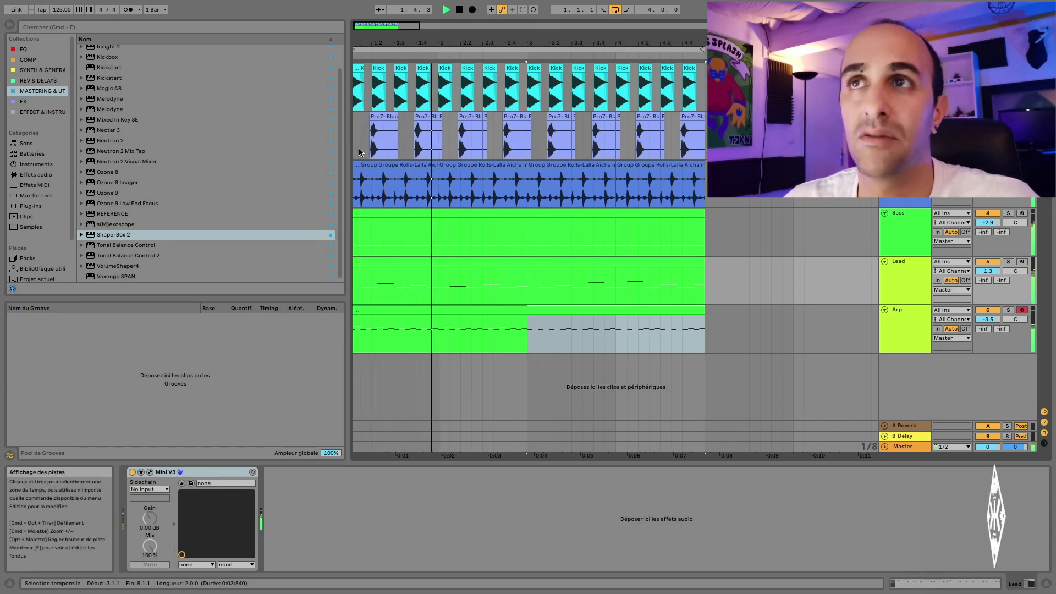